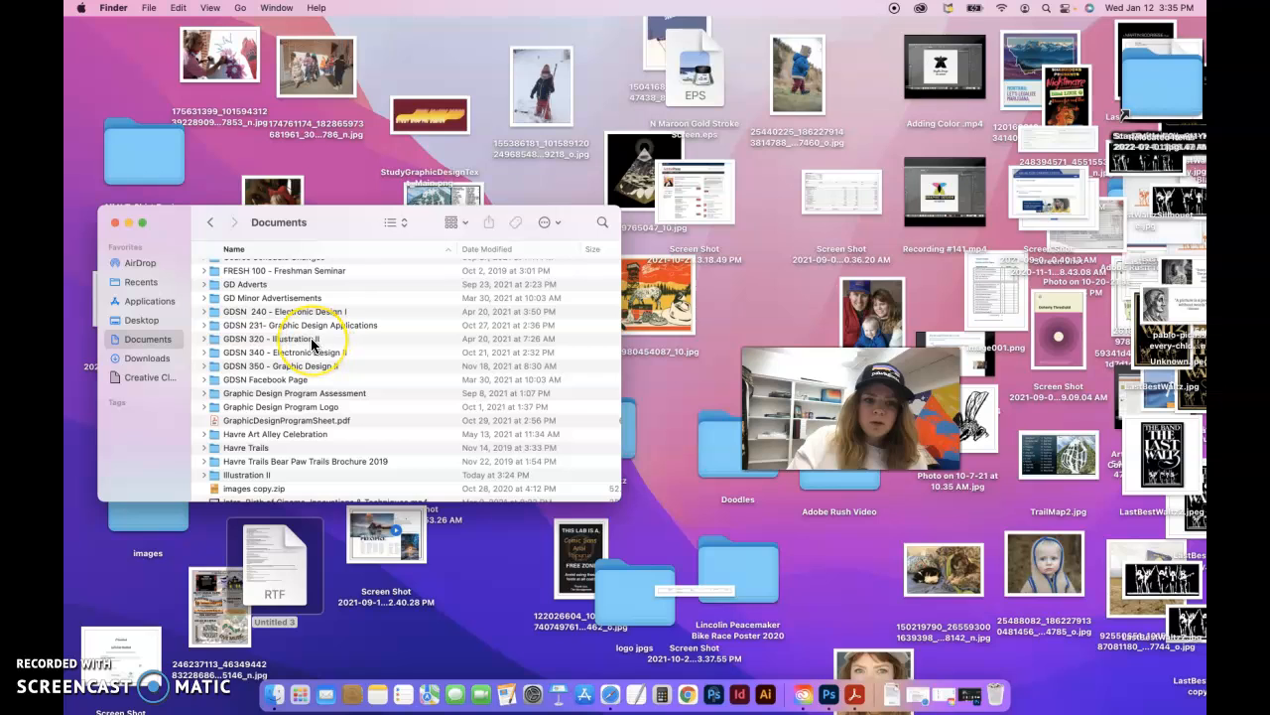
Open the Photoshop or Photopea Low Poly Portrait folder inside the GDSN 320 - Illustration II folder.
left_click(151, 10)
mouse_move(119, 13)
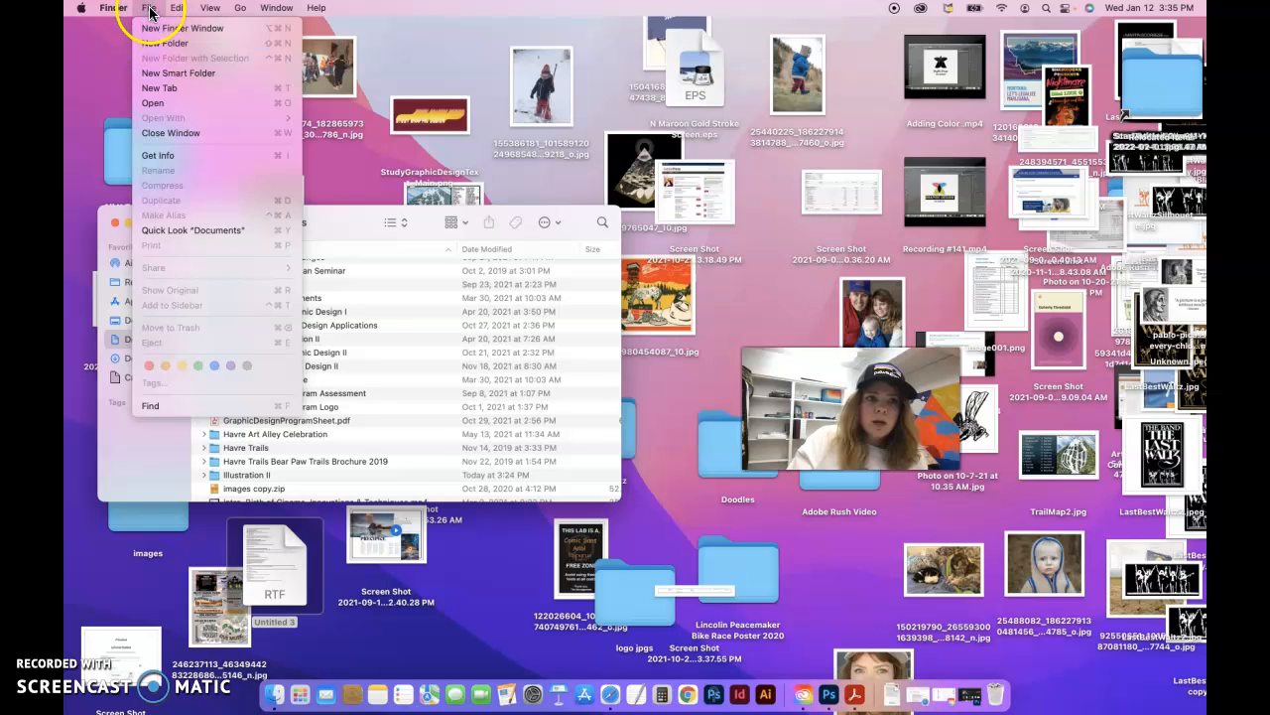
left_click(149, 9)
double_click(285, 340)
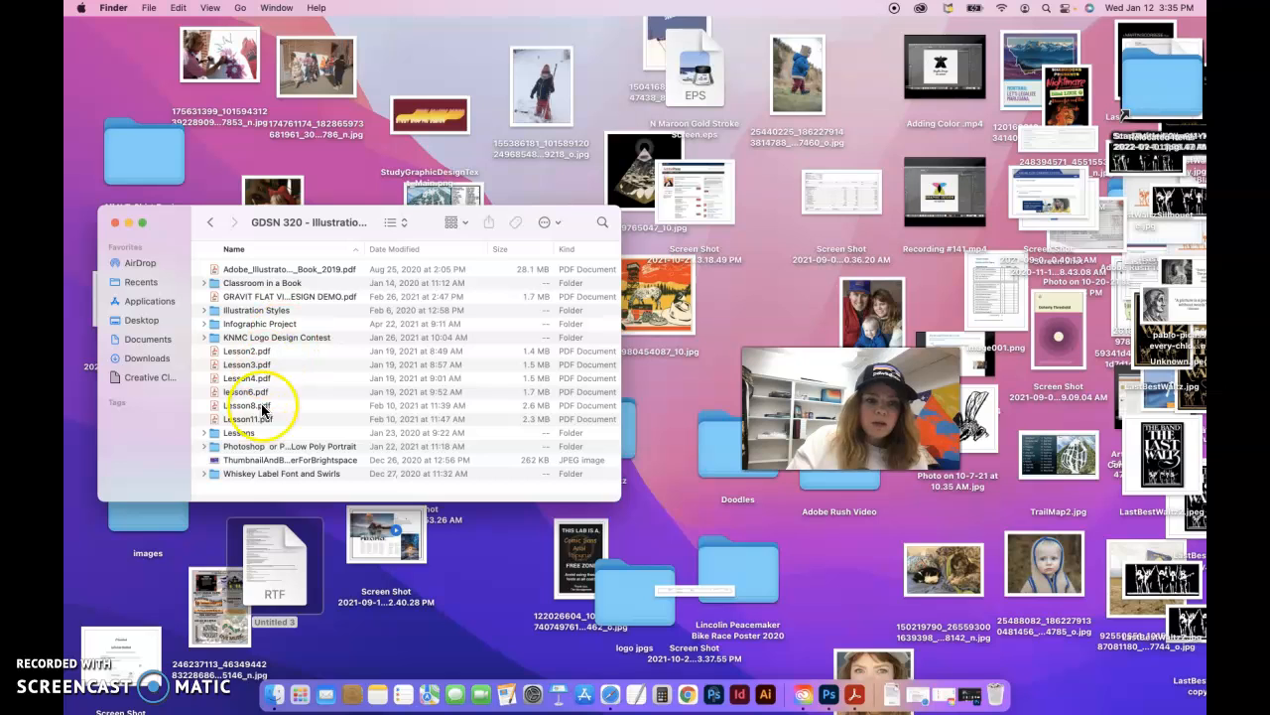
left_click(149, 8)
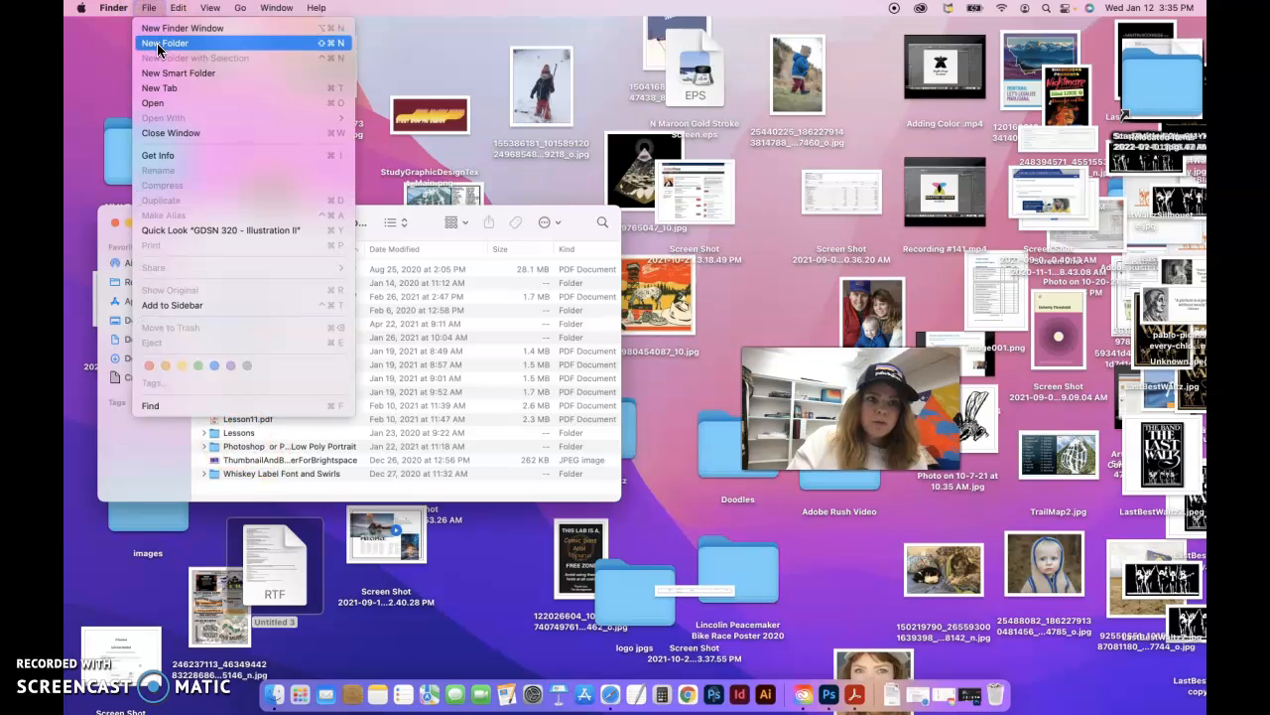
left_click(243, 367)
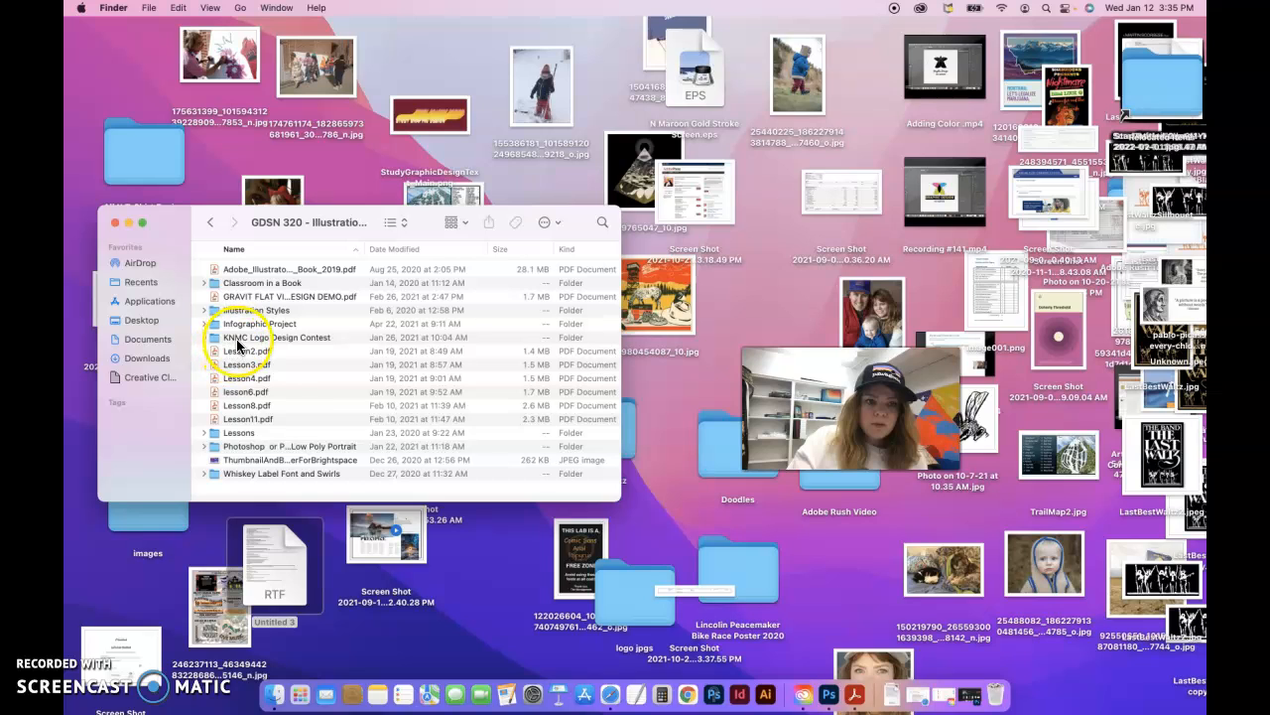
double_click(261, 453)
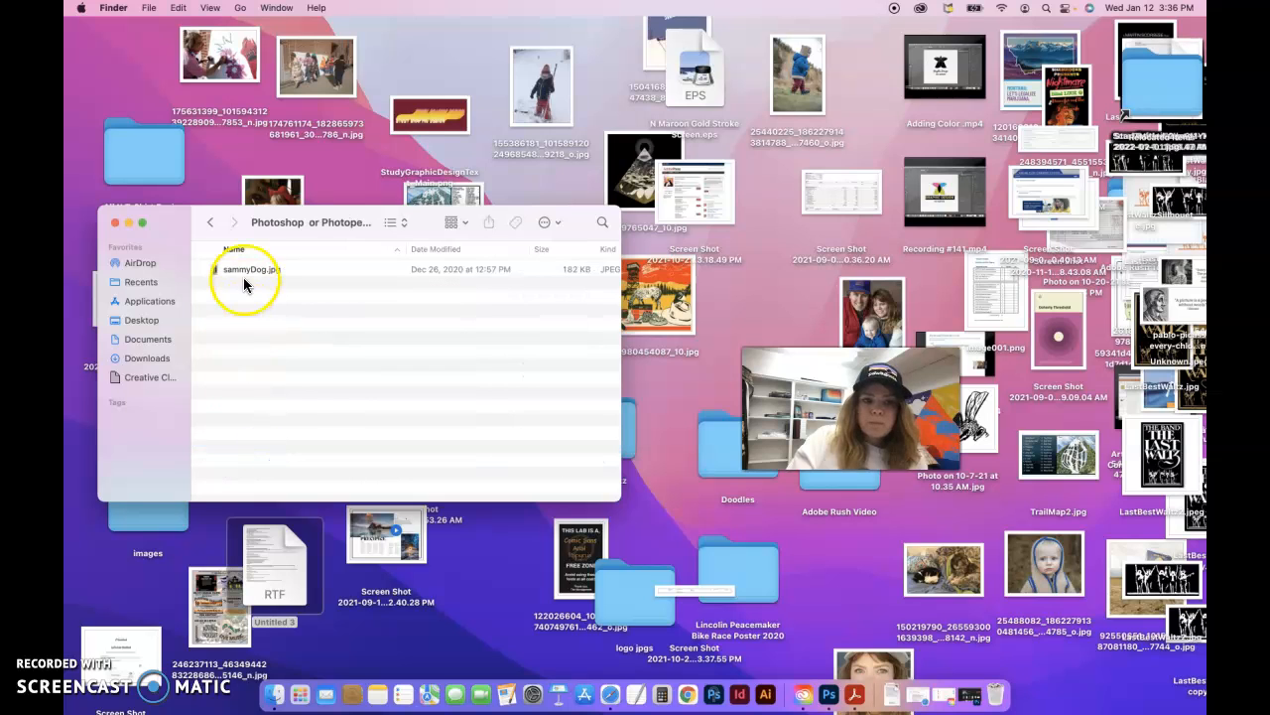
Preview the sammyDog.jpg photo and close it again.
double_click(246, 270)
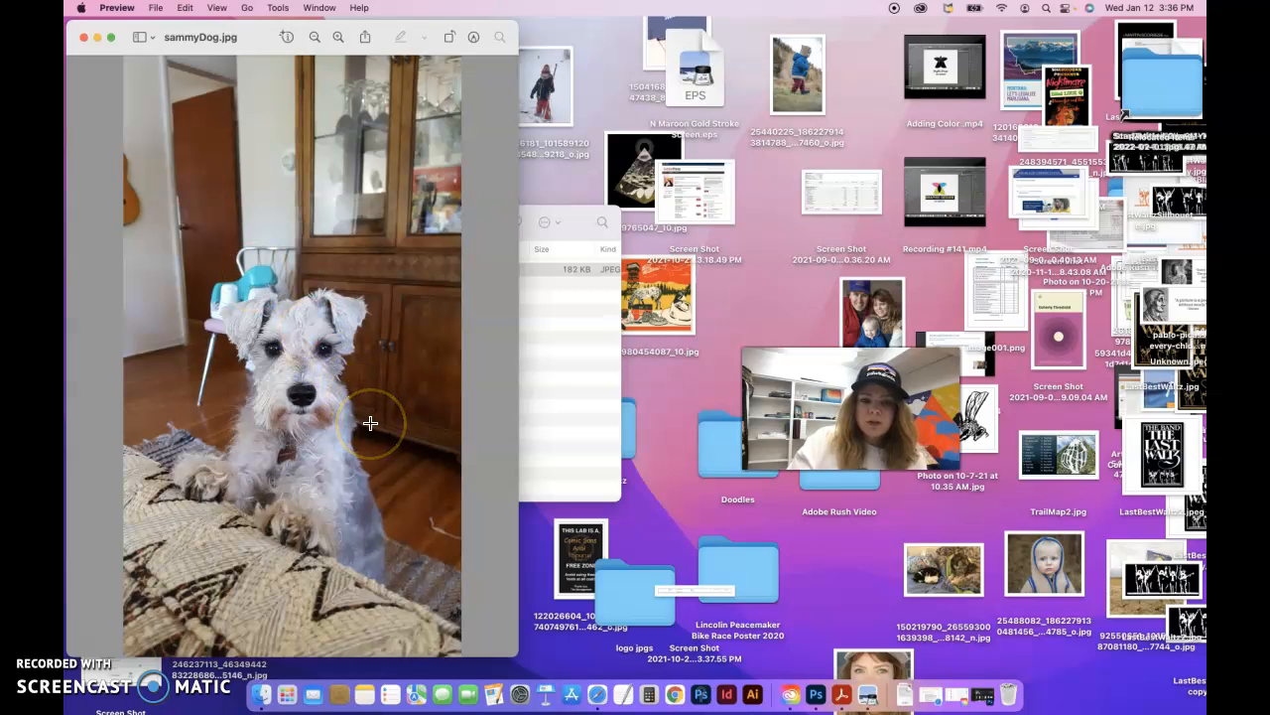
left_click(93, 648)
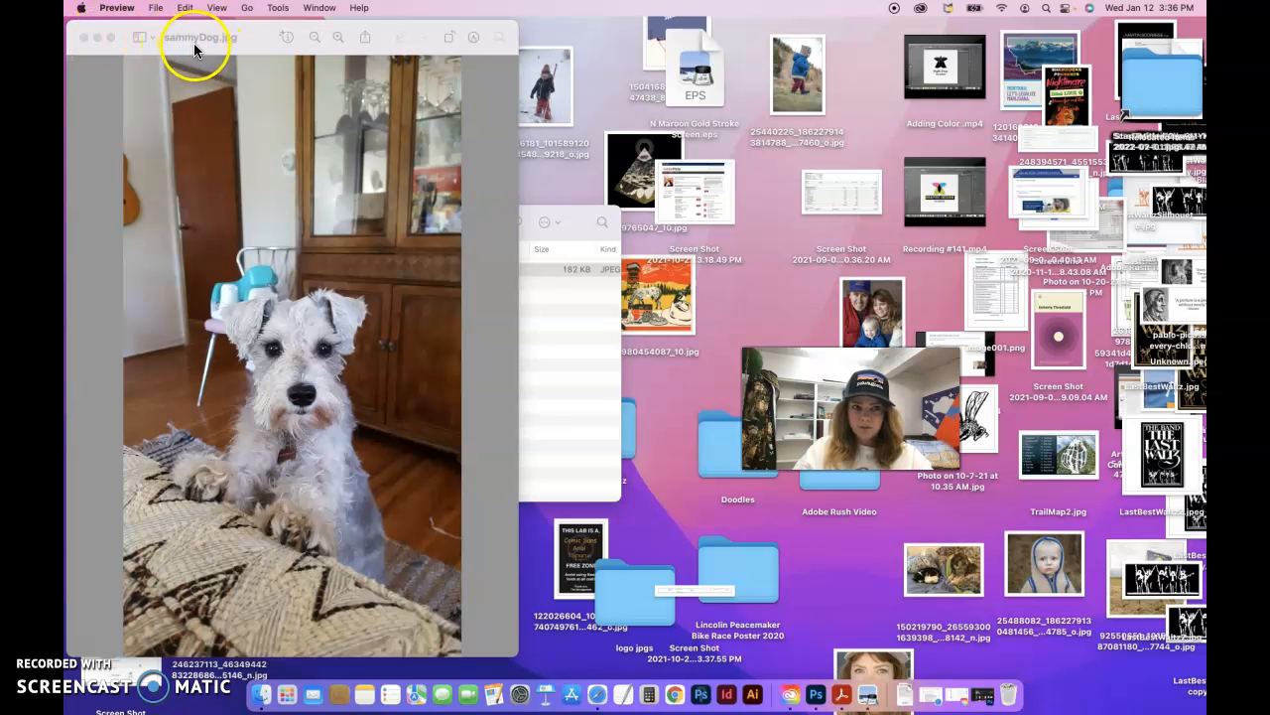
left_click(84, 38)
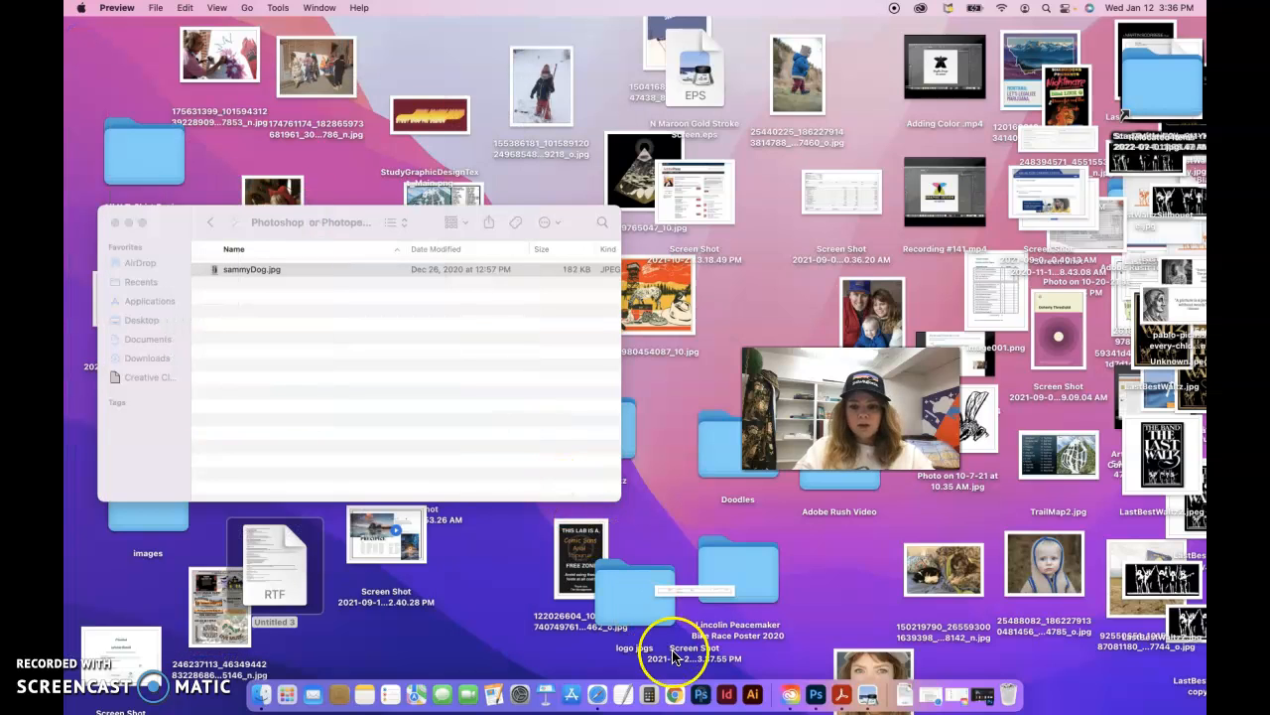
Launch Adobe Photoshop 2022 from the Applications folder.
left_click(258, 700)
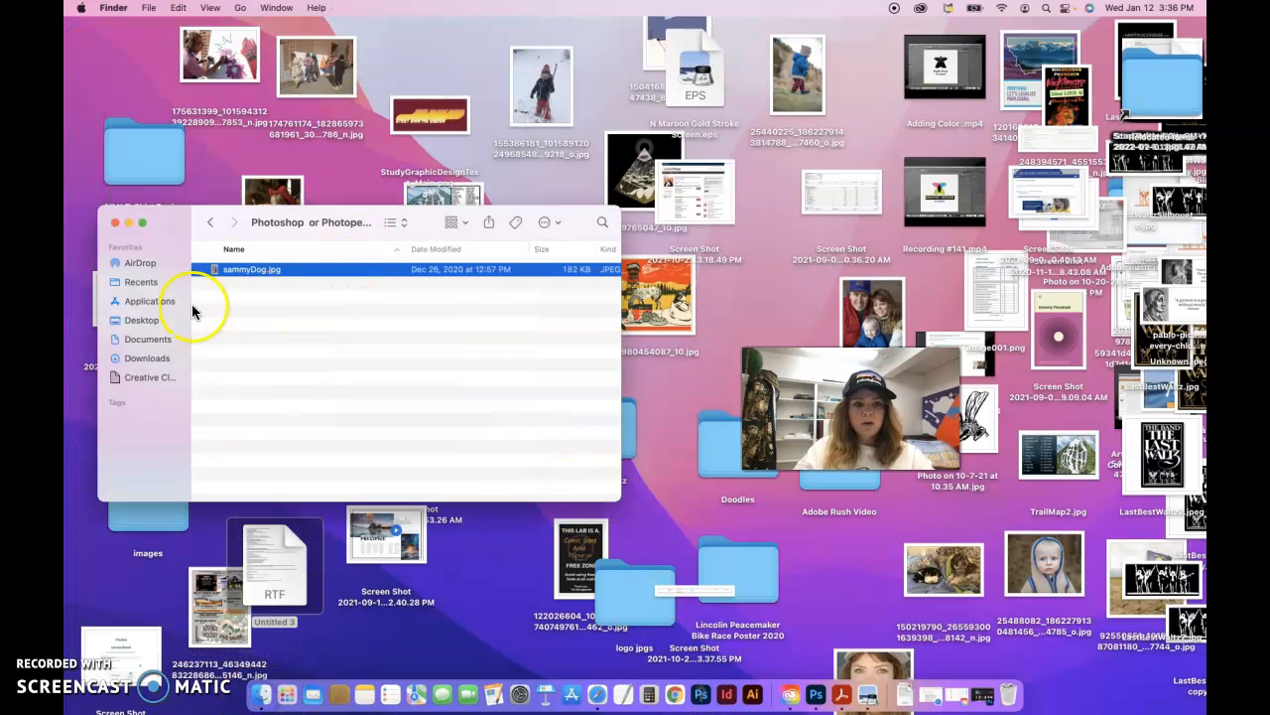
left_click(141, 301)
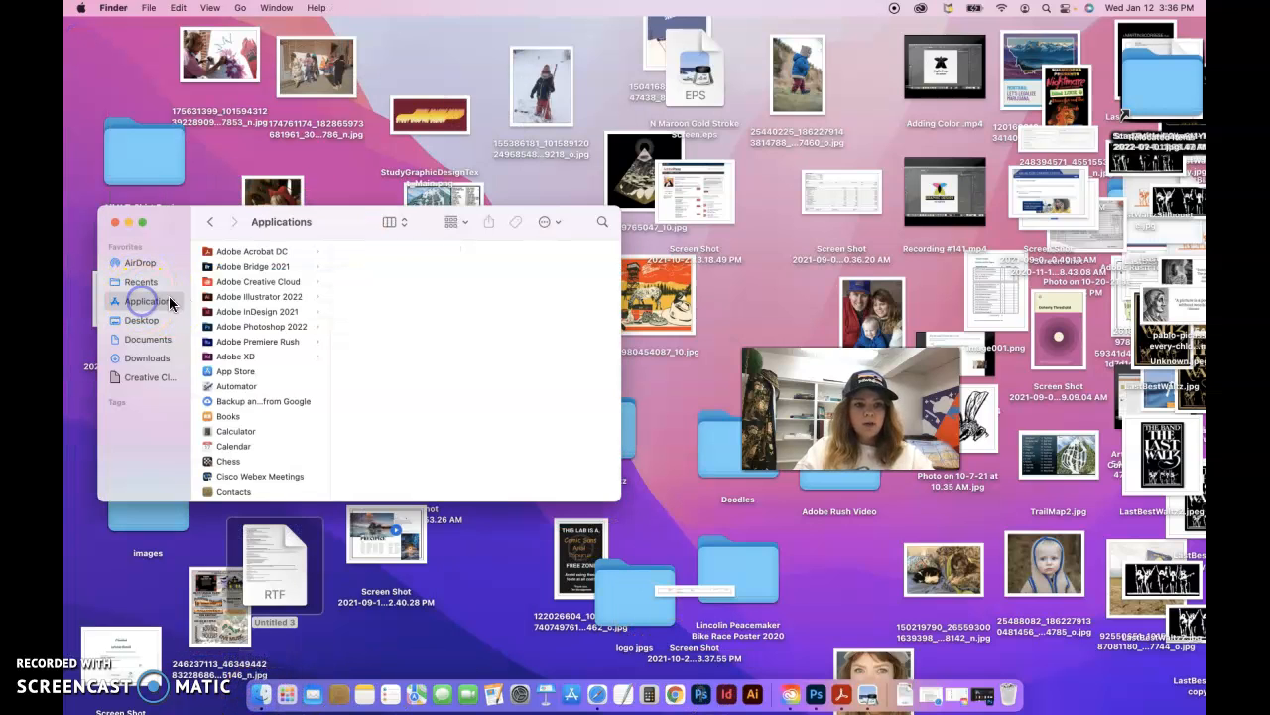
left_click(253, 327)
double_click(376, 253)
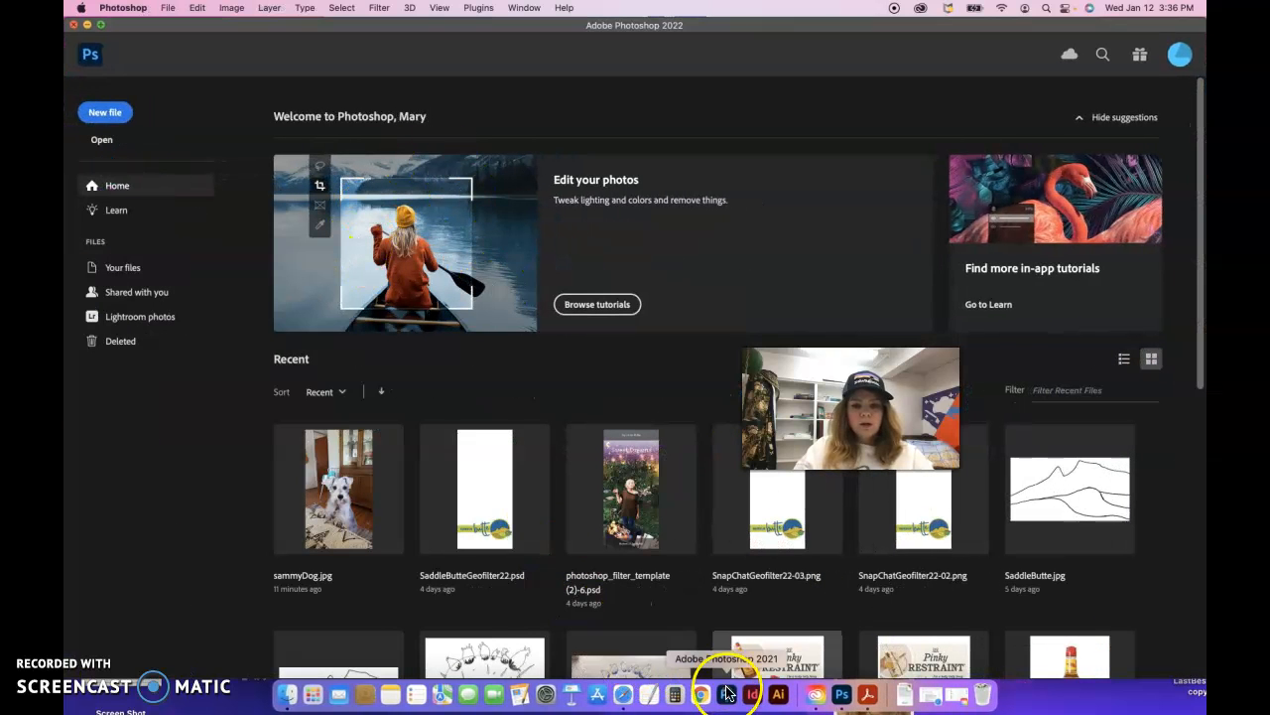
Open the sammyDog.jpg image from the Photoshop or Photopea Low Poly Portrait folder.
left_click(168, 14)
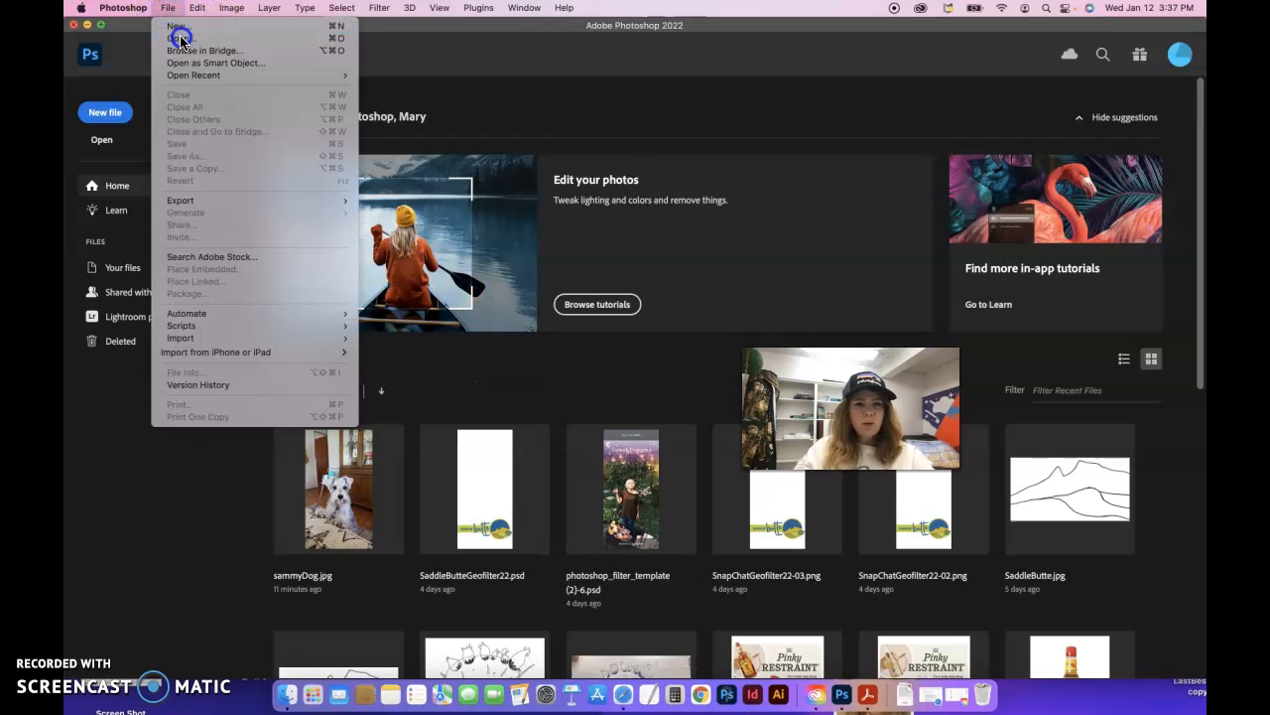
left_click(183, 37)
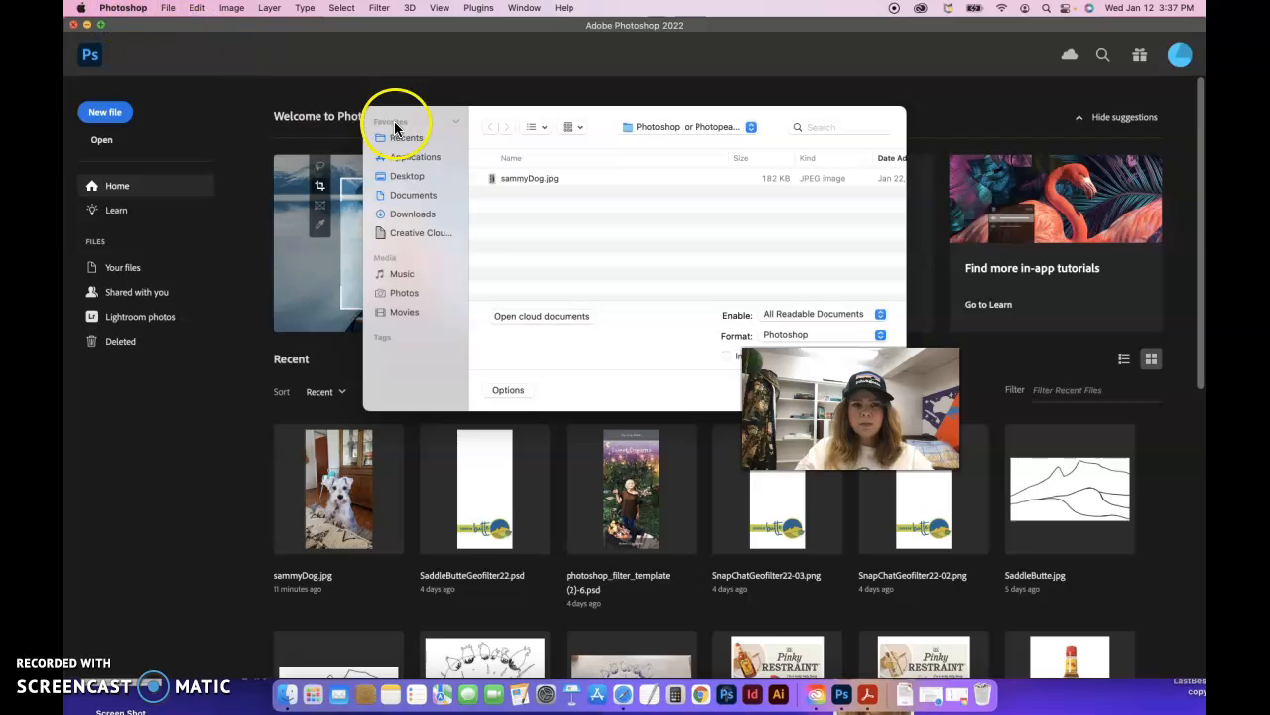
left_click(530, 179)
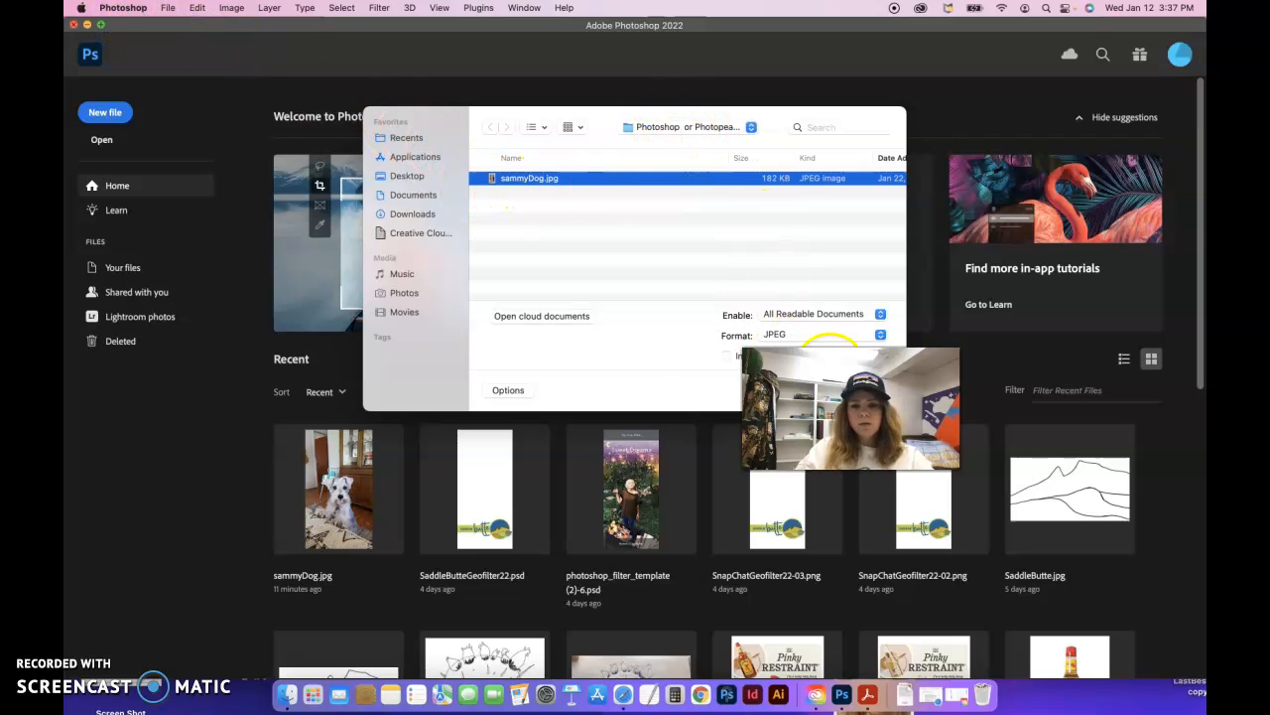
key("Return")
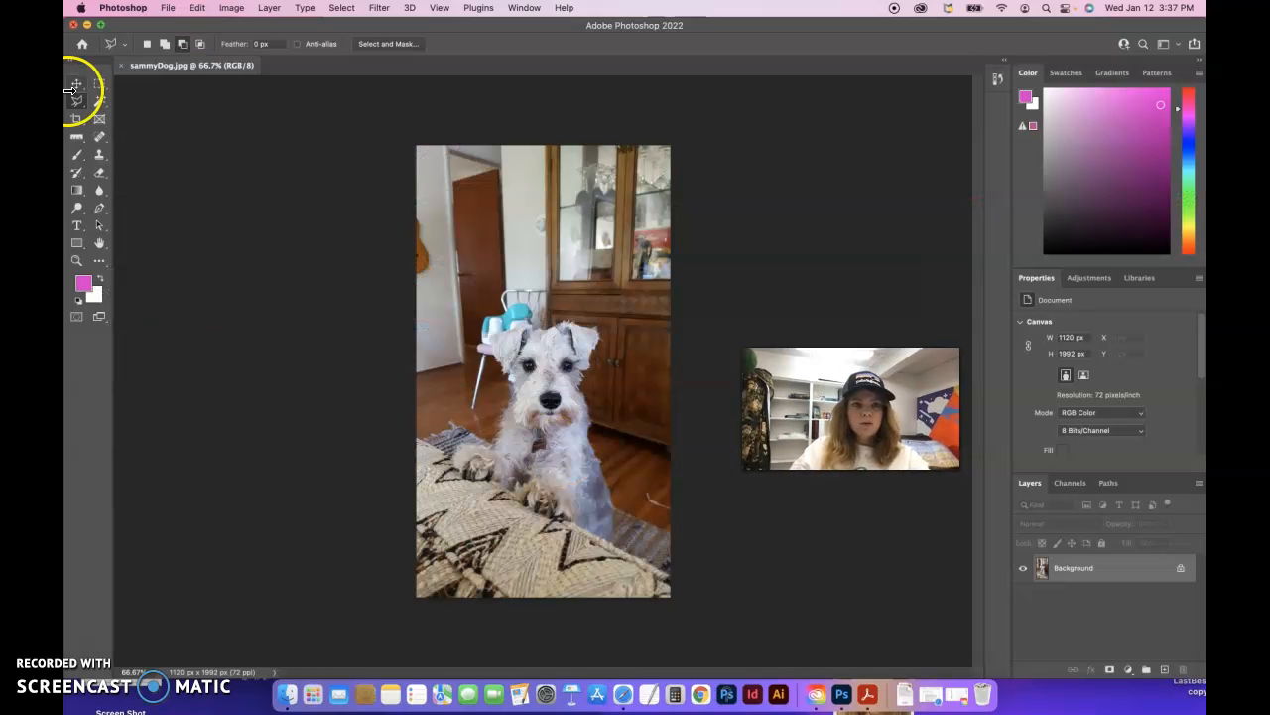
Crop the photo closely around the dog's head and ears to about 579 × 587 px.
left_click(77, 120)
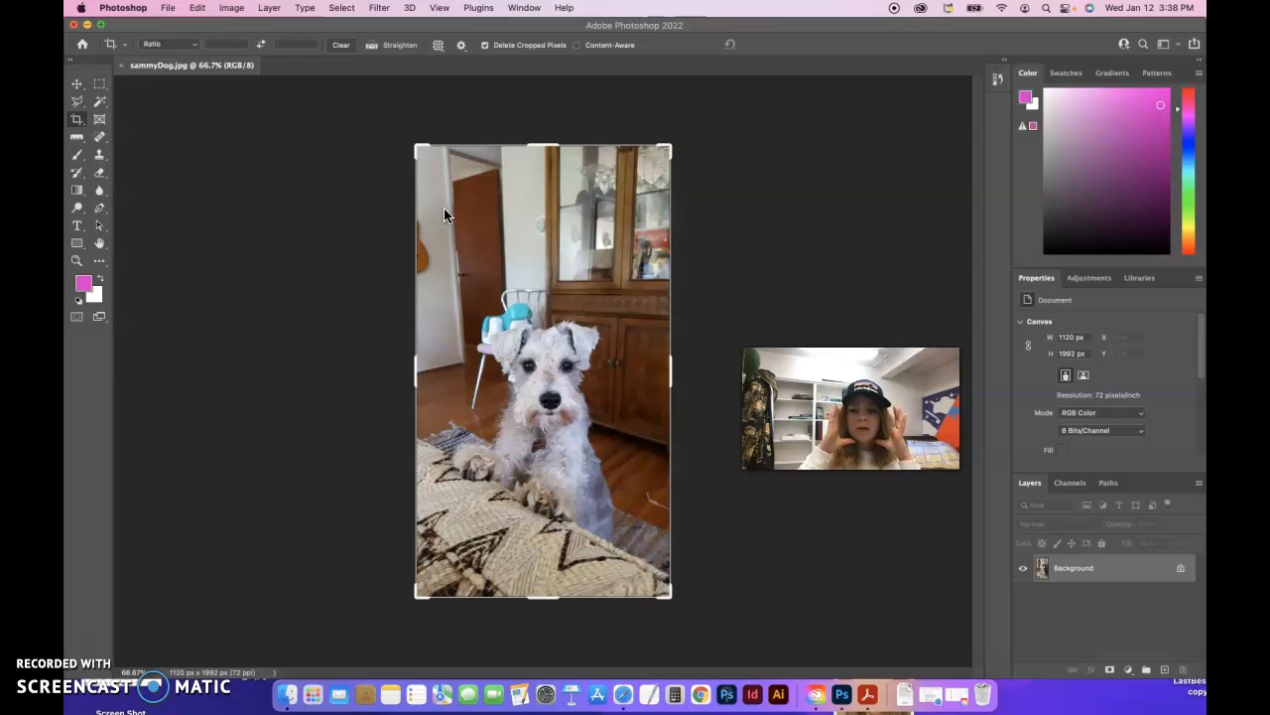
left_click_drag(543, 146, 544, 248)
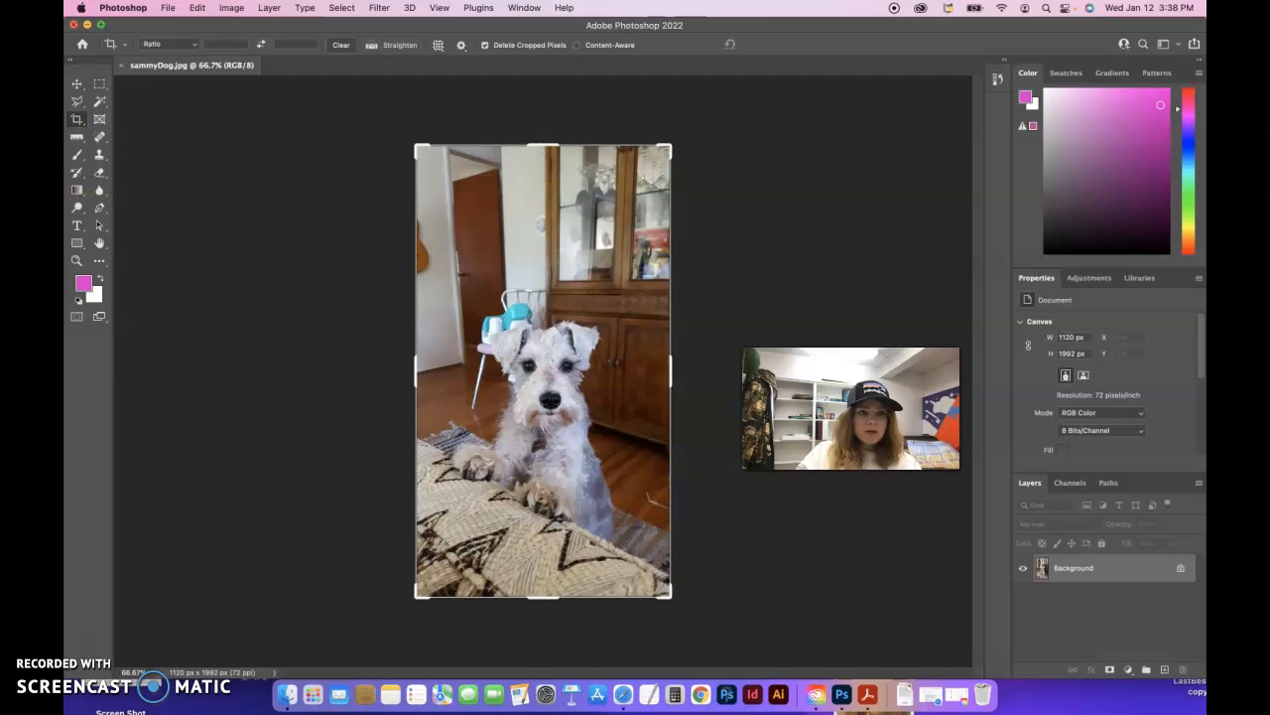
left_click_drag(541, 147, 536, 226)
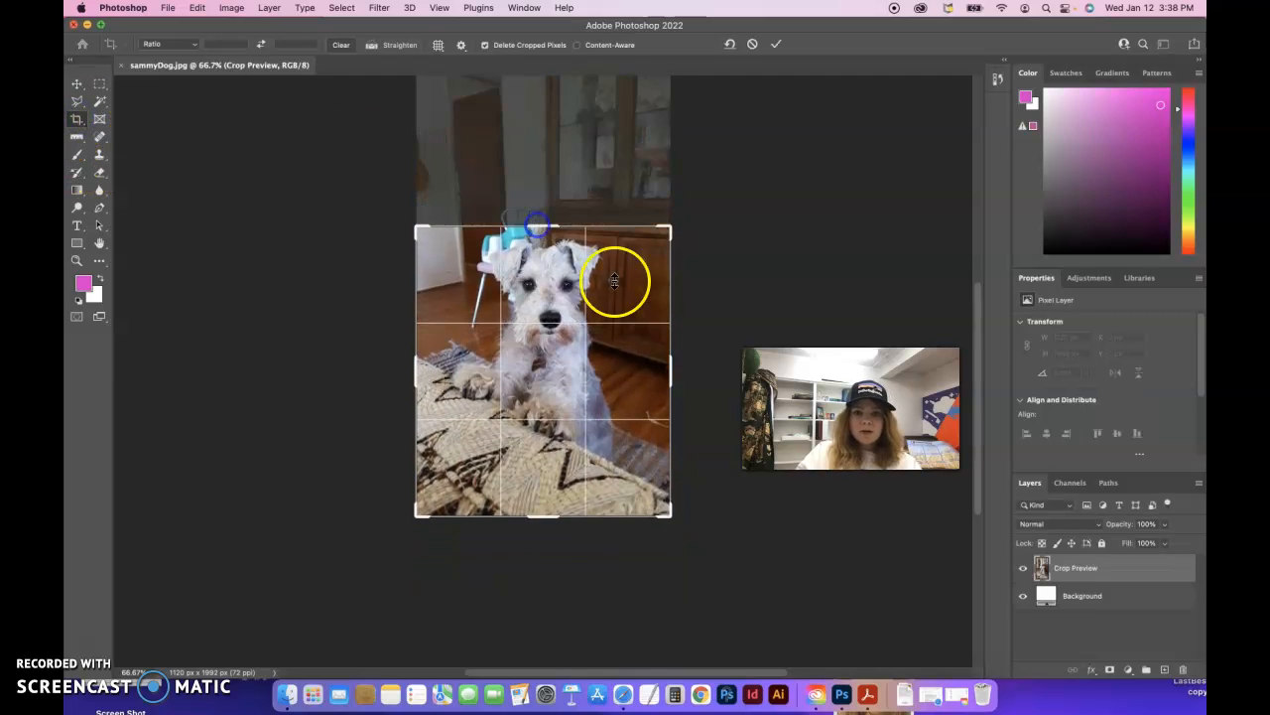
left_click_drag(671, 363, 642, 363)
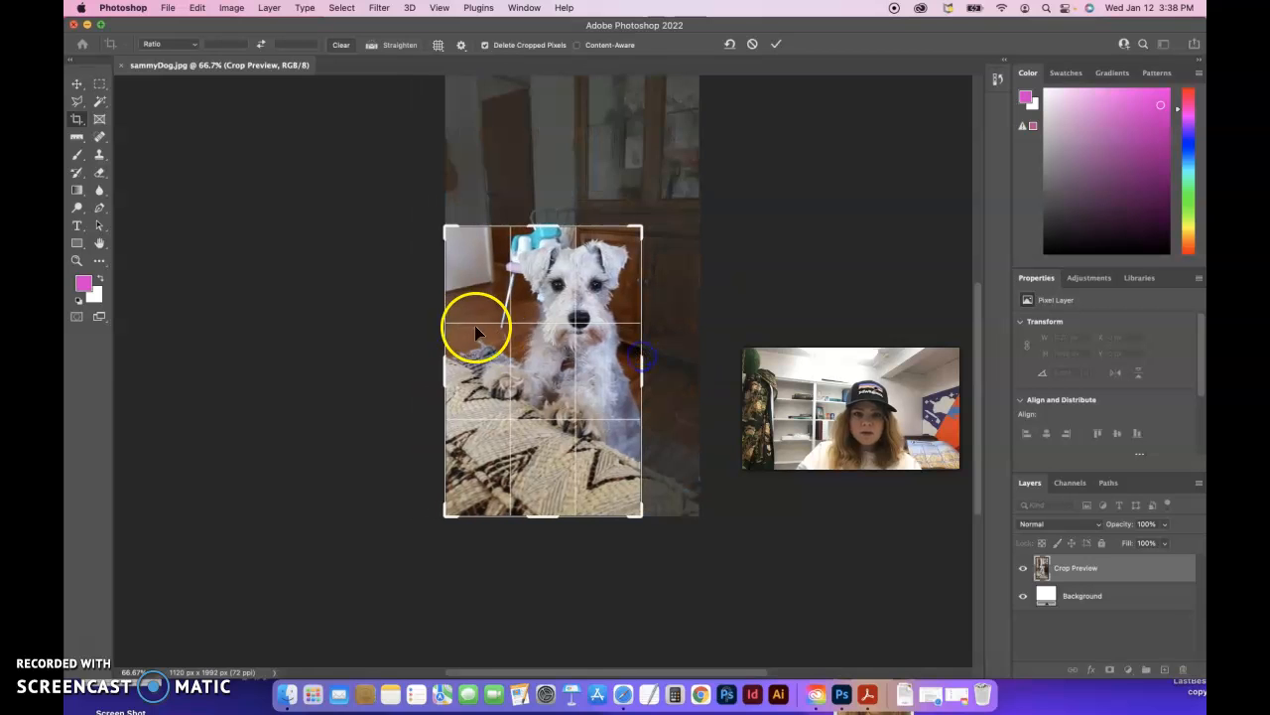
left_click_drag(443, 364, 478, 367)
left_click_drag(542, 516, 548, 441)
key("Return")
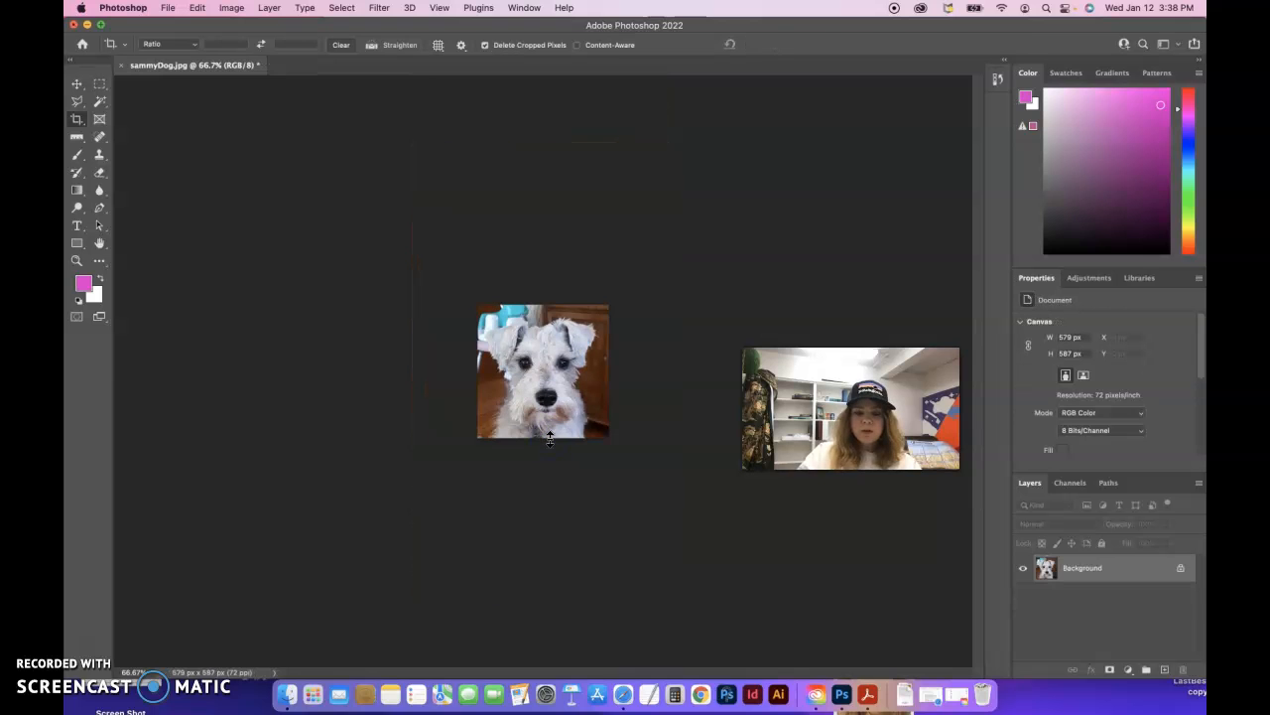
Unlock the Background layer, converting it to a regular layer.
key("super+0")
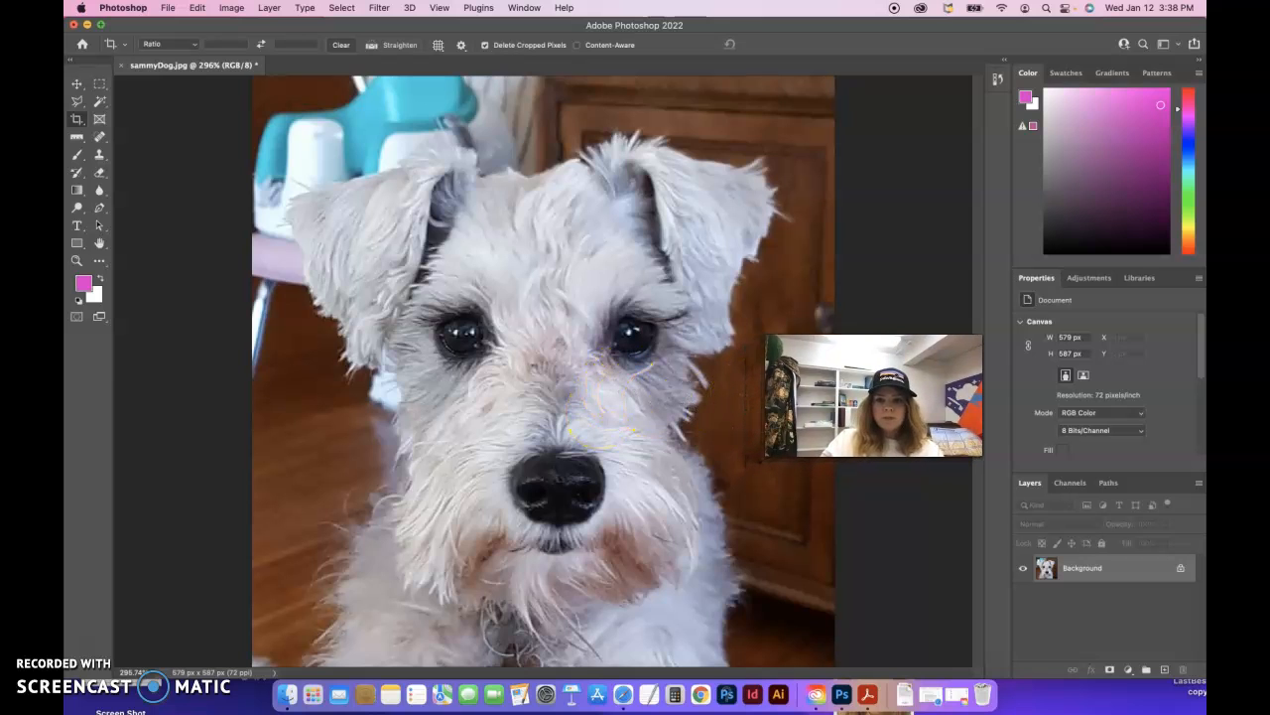
left_click(1180, 568)
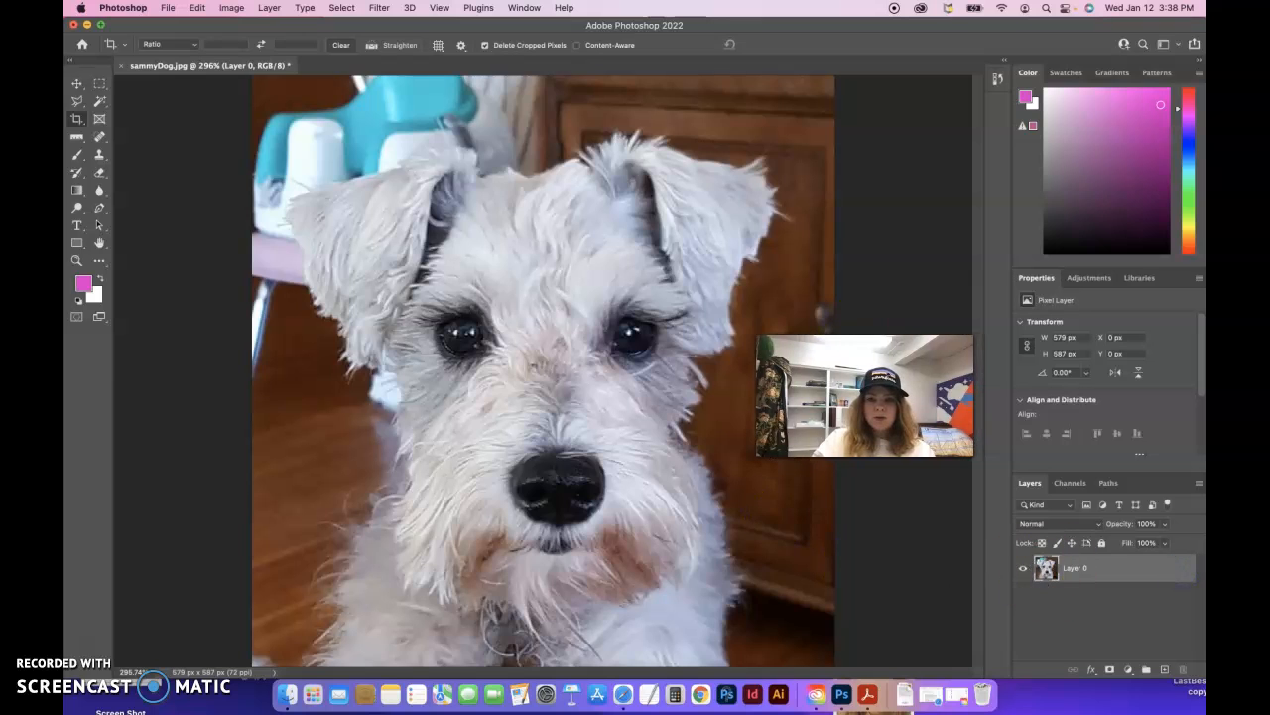
Set the workspace to Essentials (Default).
left_click(523, 8)
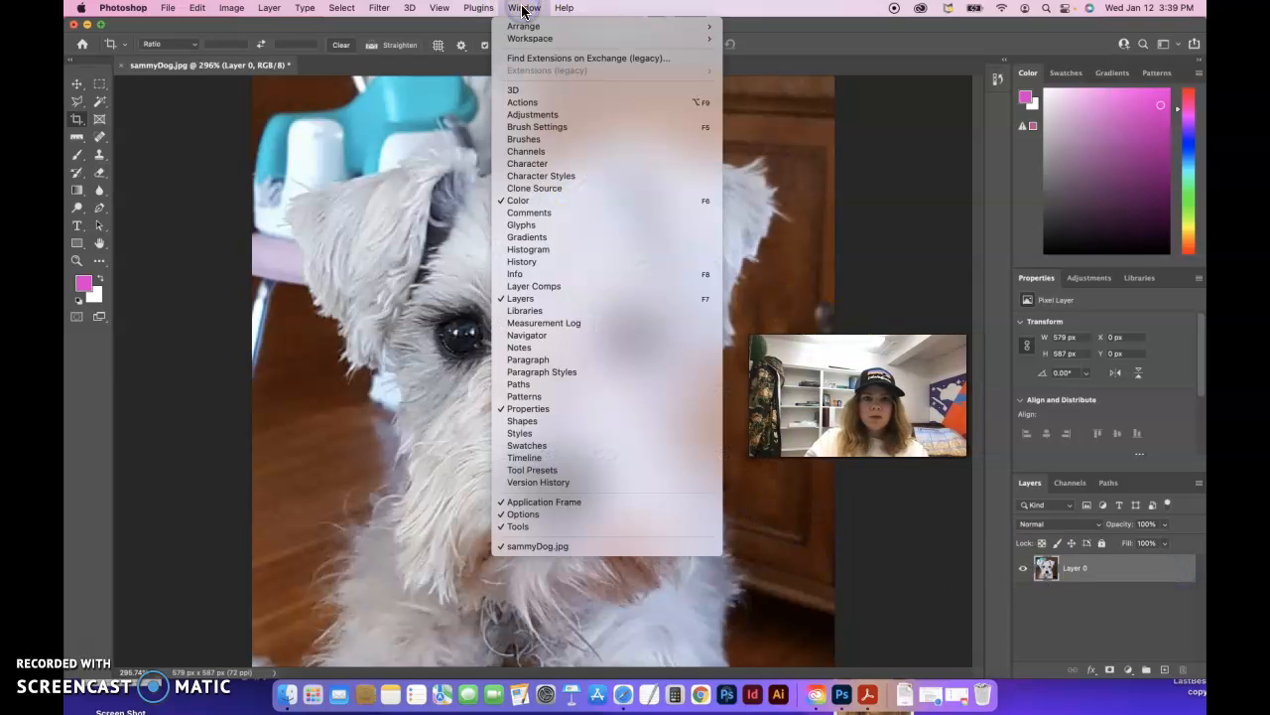
mouse_move(533, 39)
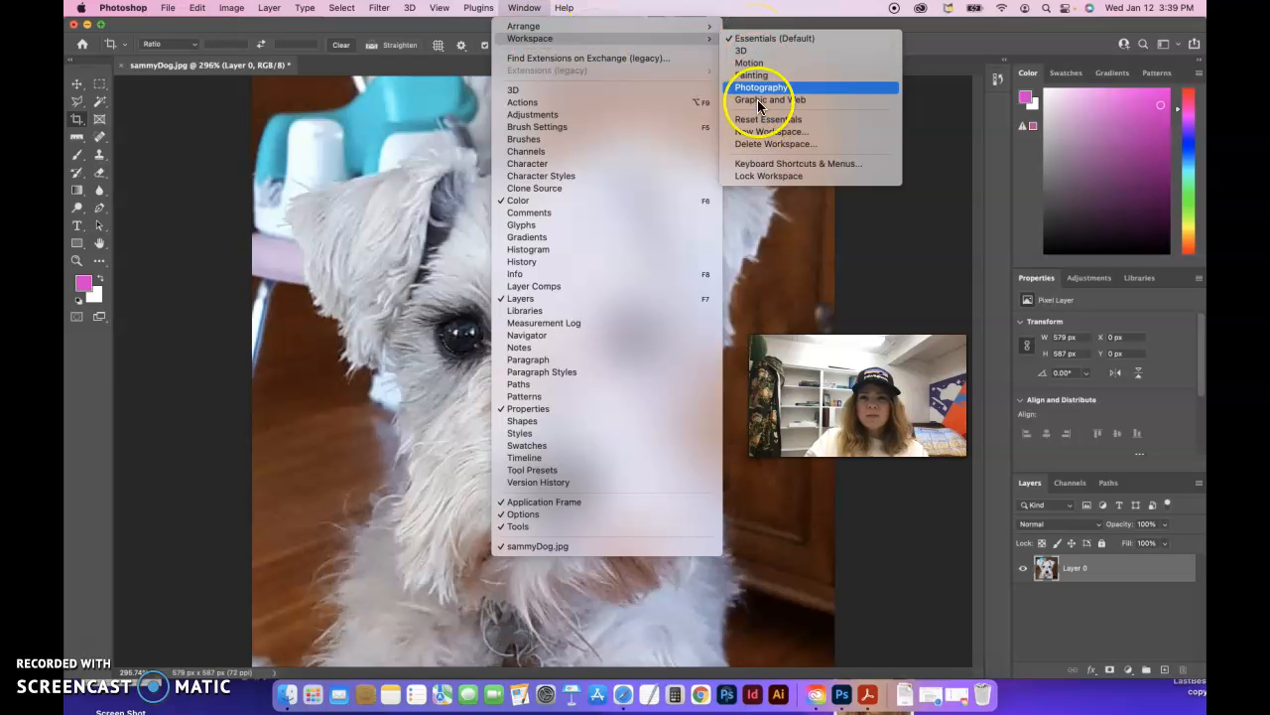
left_click(765, 38)
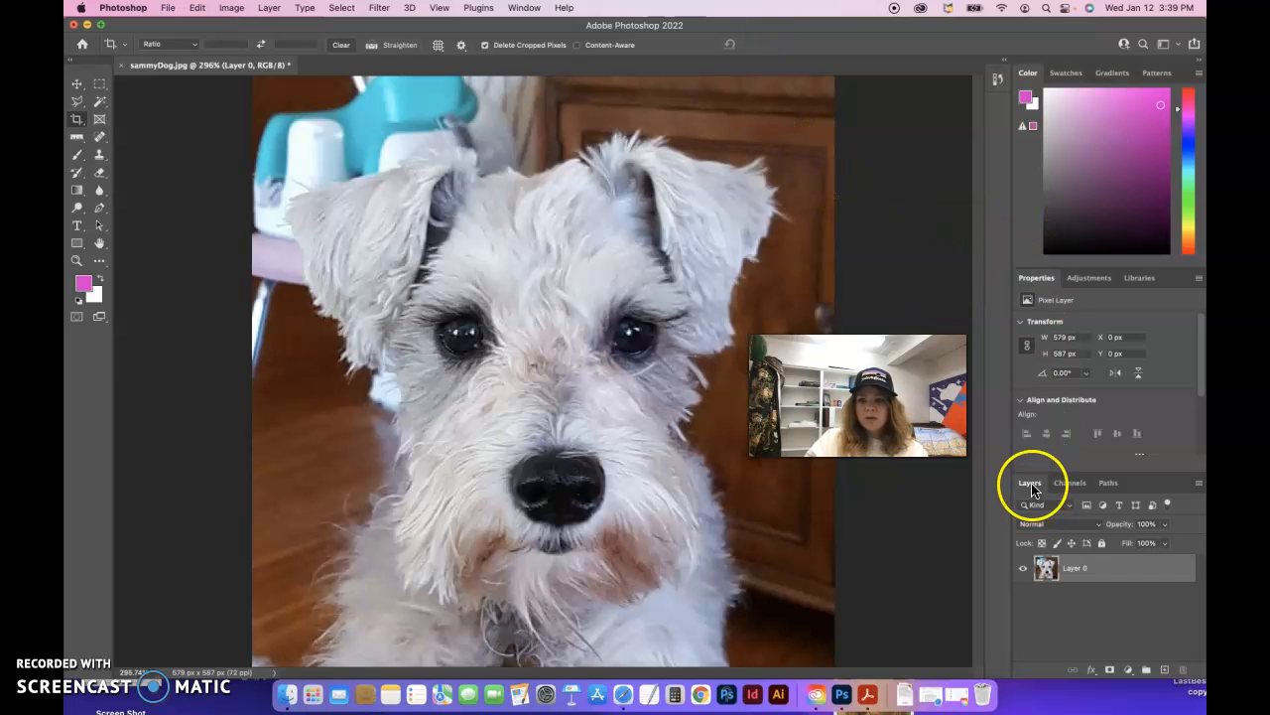
Switch the toolbar to a single column and return it to two columns.
left_click(508, 9)
mouse_move(564, 8)
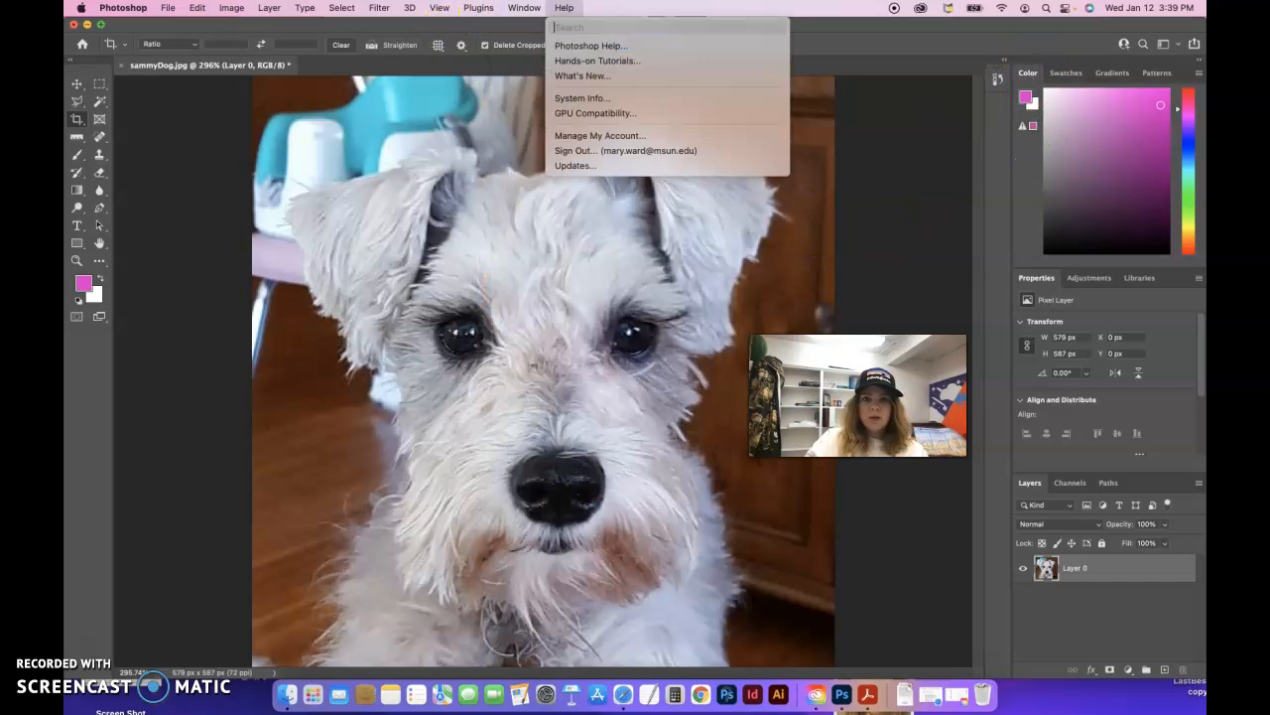
left_click(411, 51)
left_click(71, 61)
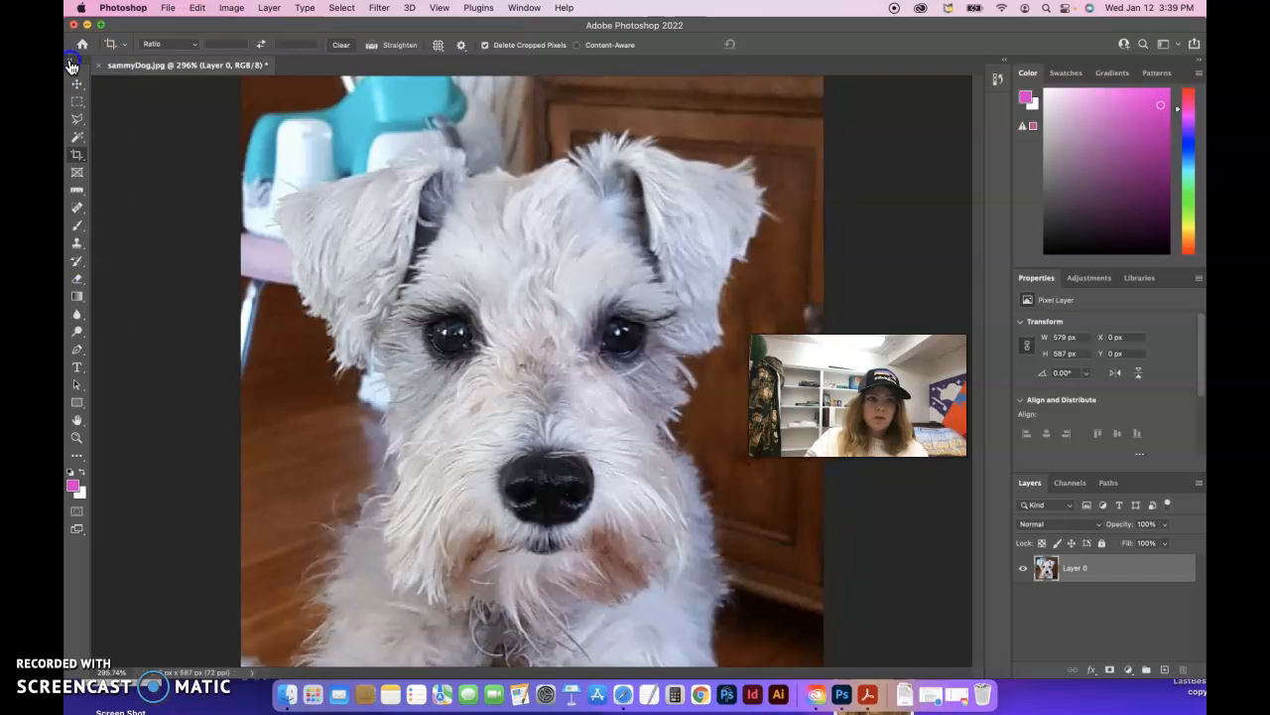
left_click(72, 63)
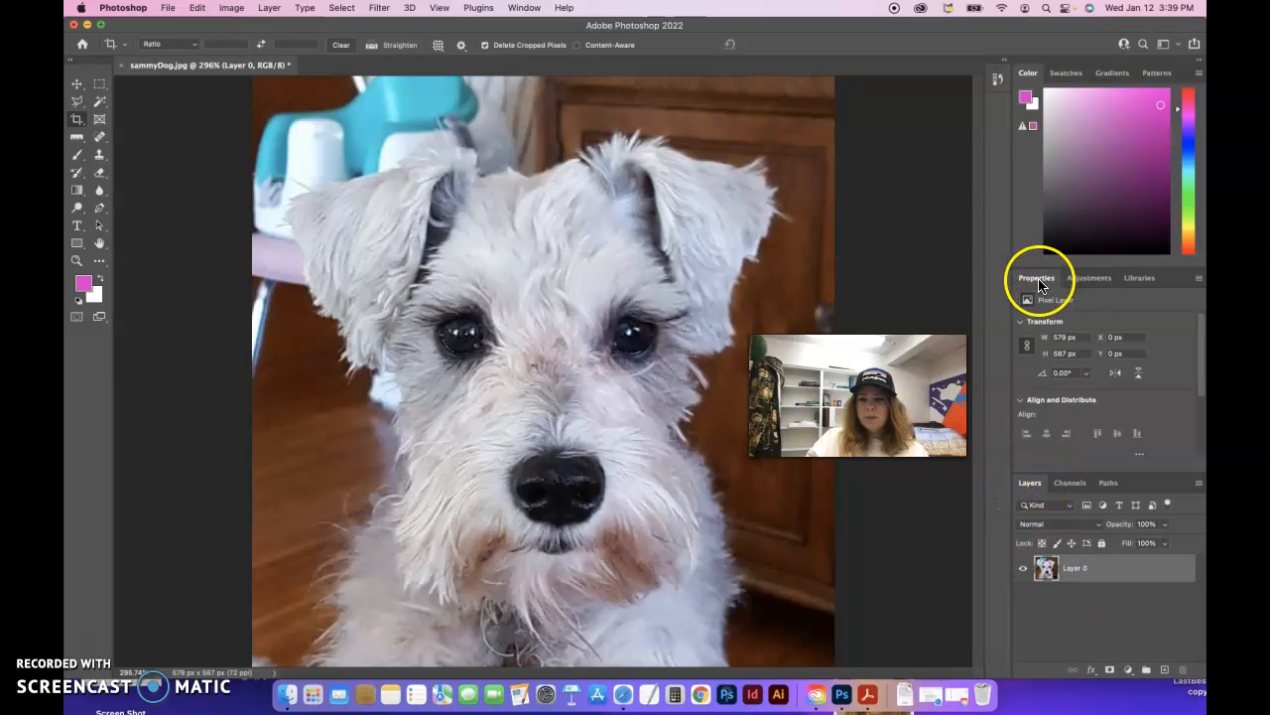
left_click(527, 9)
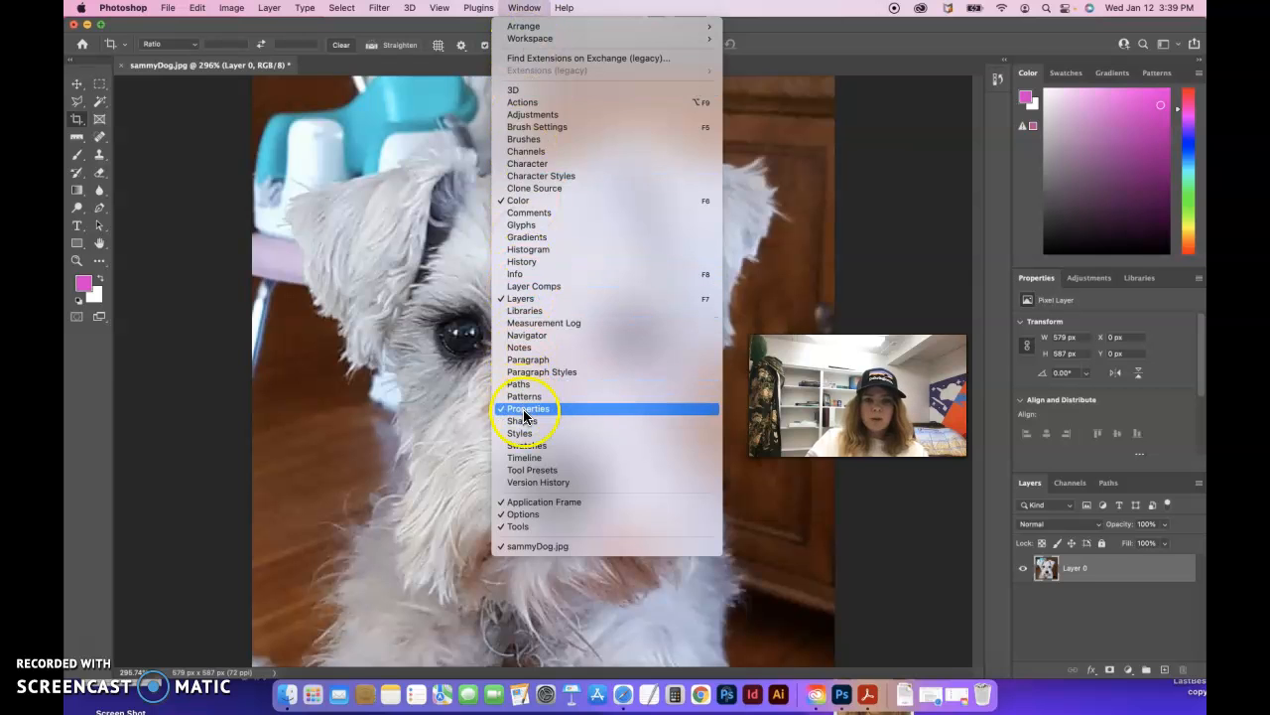
left_click(524, 9)
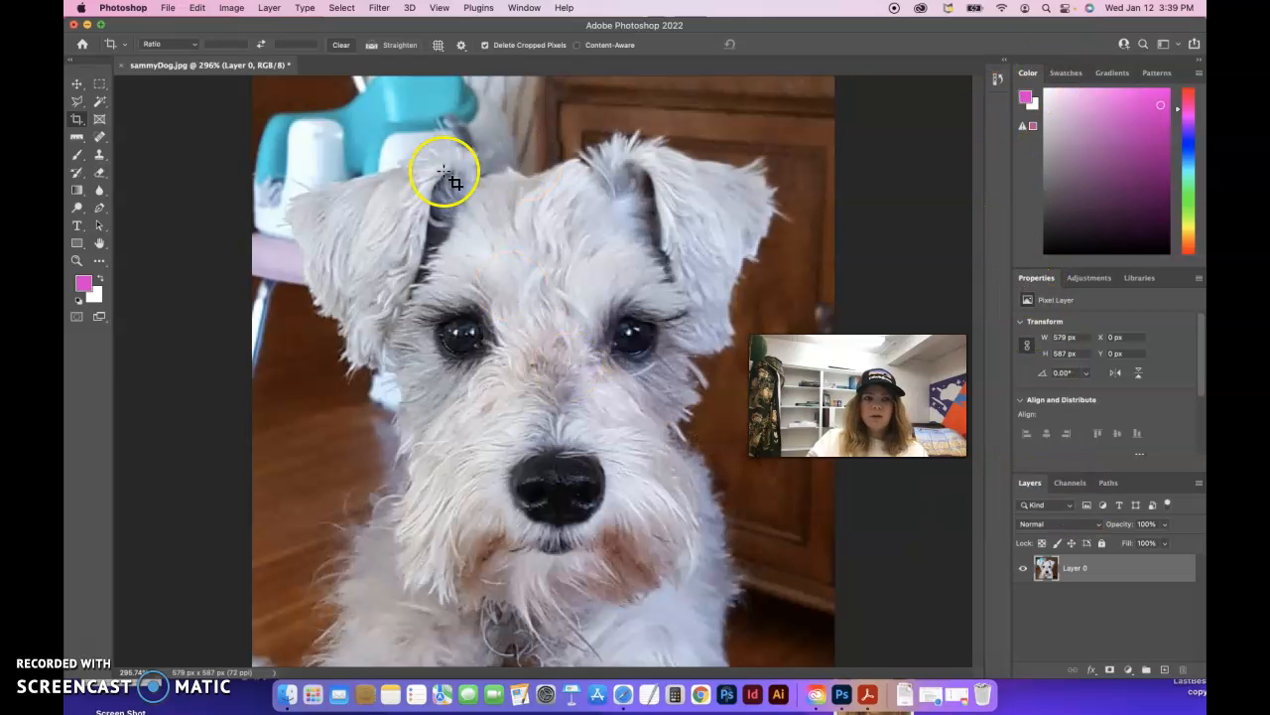
left_click(78, 59)
left_click(70, 61)
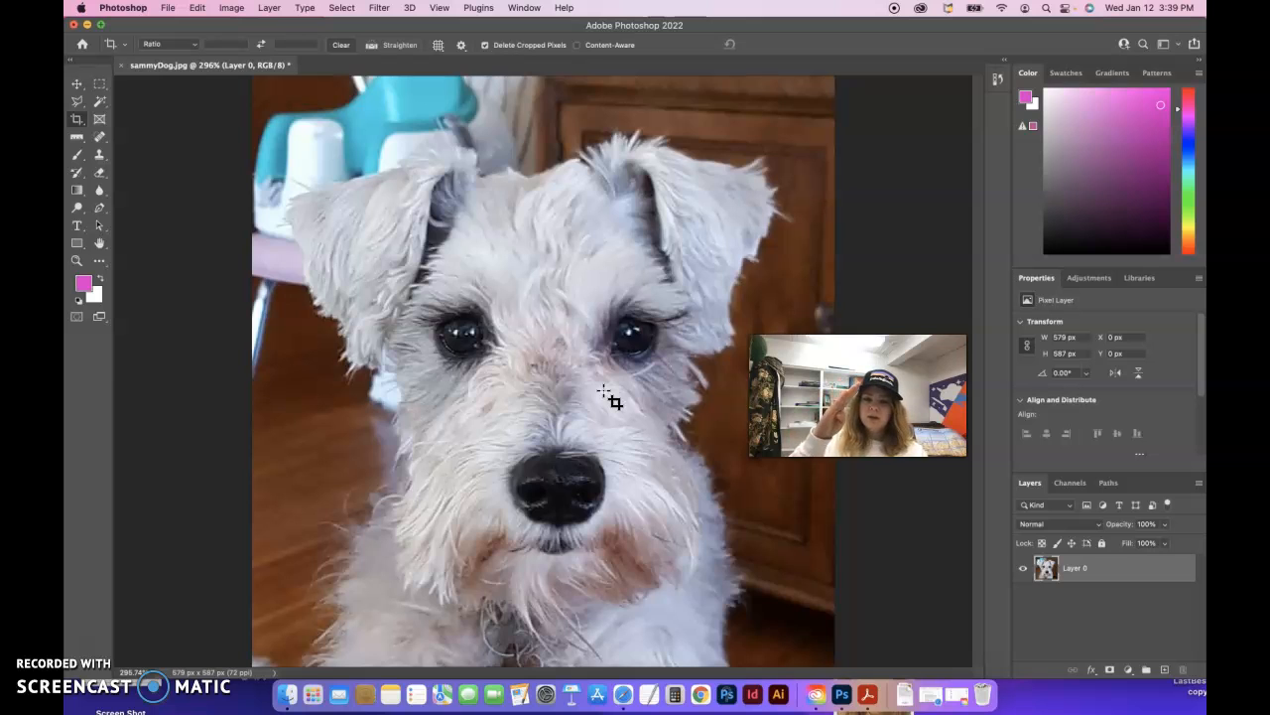
Draw a Ruler tool line about 427 px long along the face's centre, from below the mouth through the nose to the forehead.
left_click(77, 142)
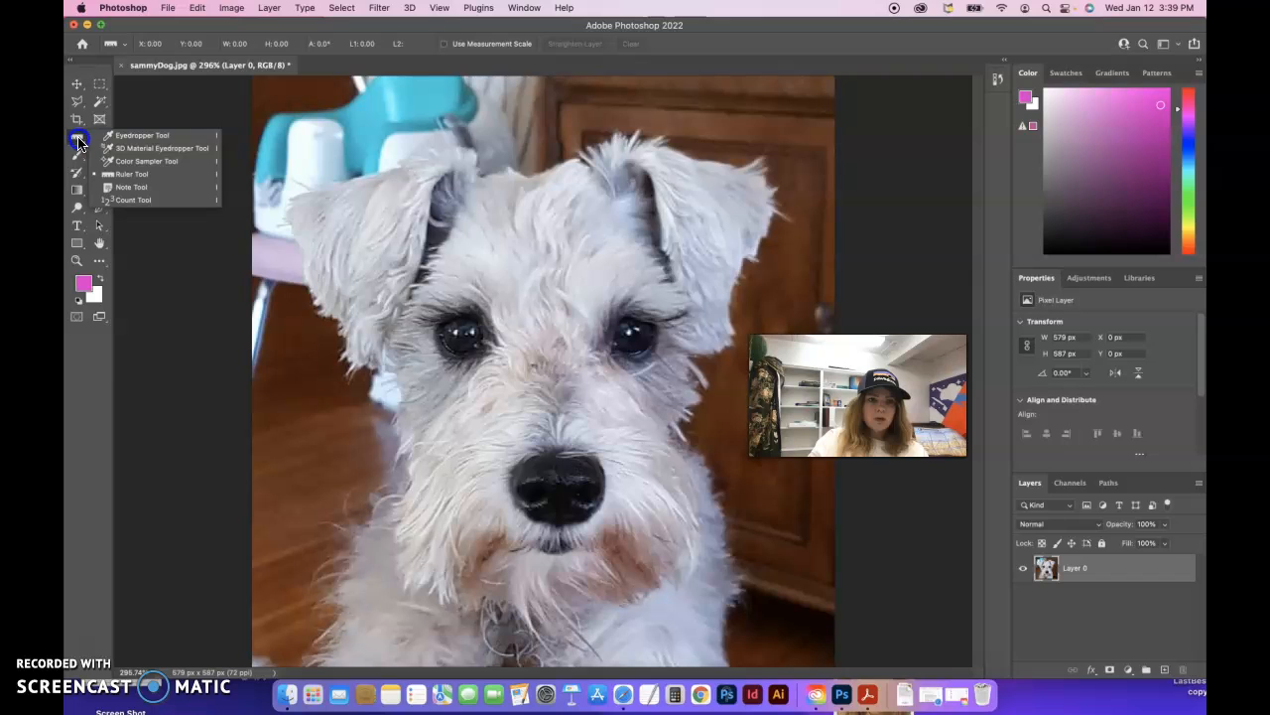
left_click(124, 174)
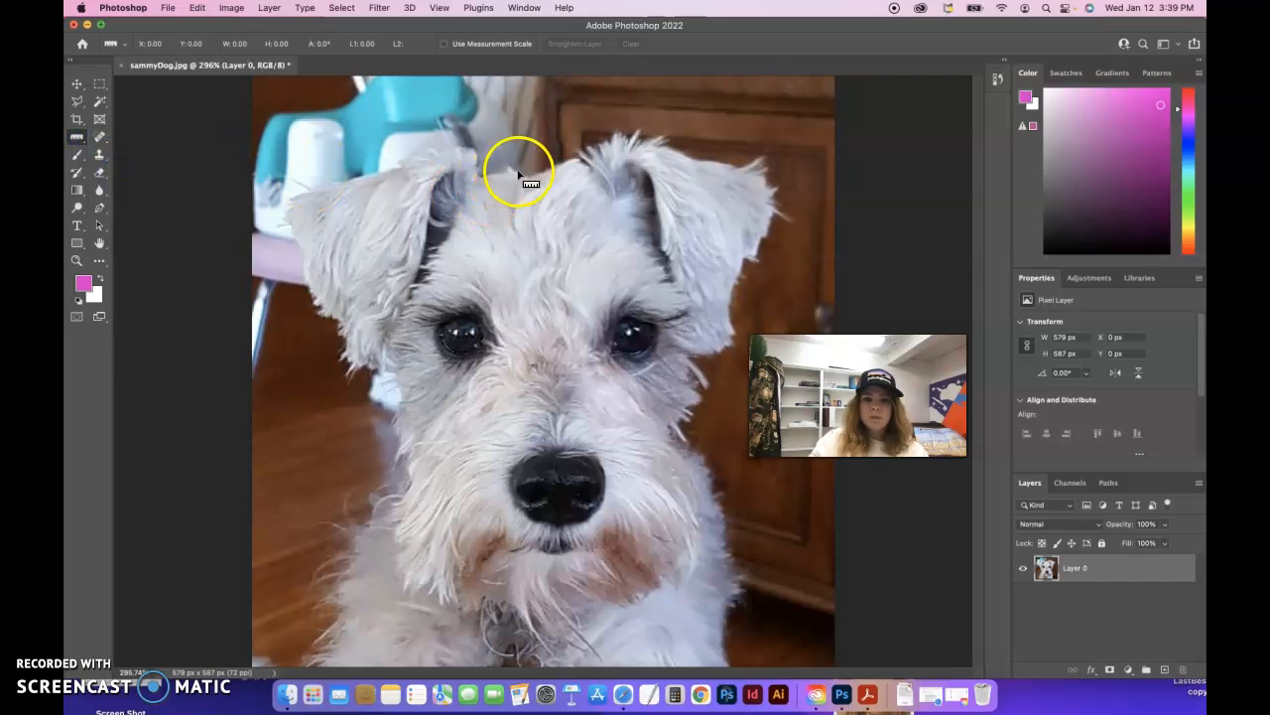
left_click_drag(562, 603, 557, 489)
left_click_drag(557, 440, 531, 178)
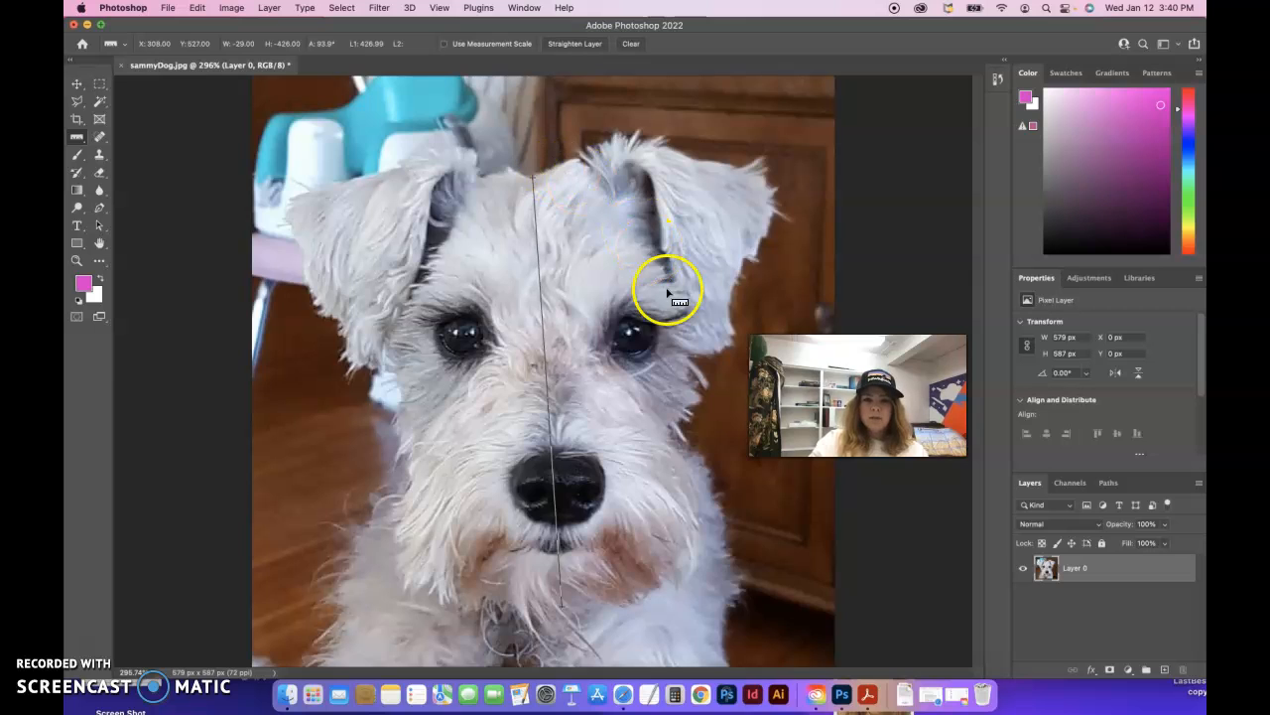
Rotate the canvas 3.89° clockwise to straighten the dog's face.
left_click(233, 8)
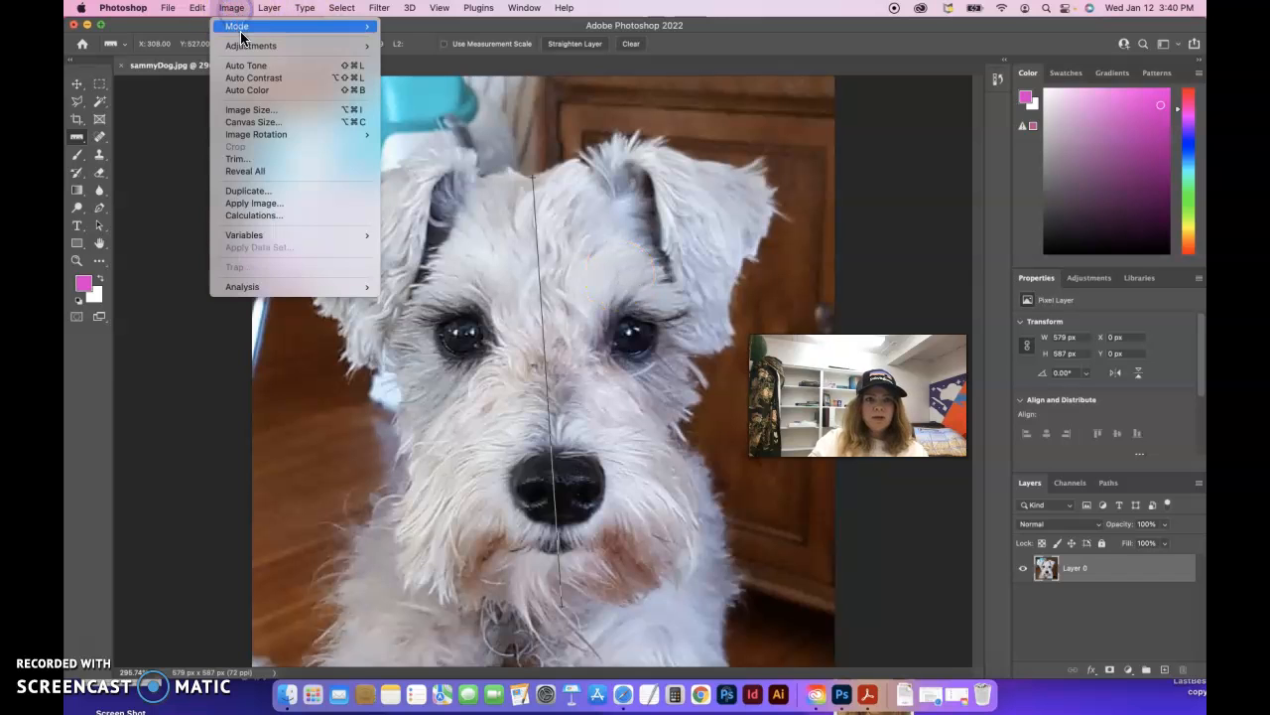
mouse_move(319, 132)
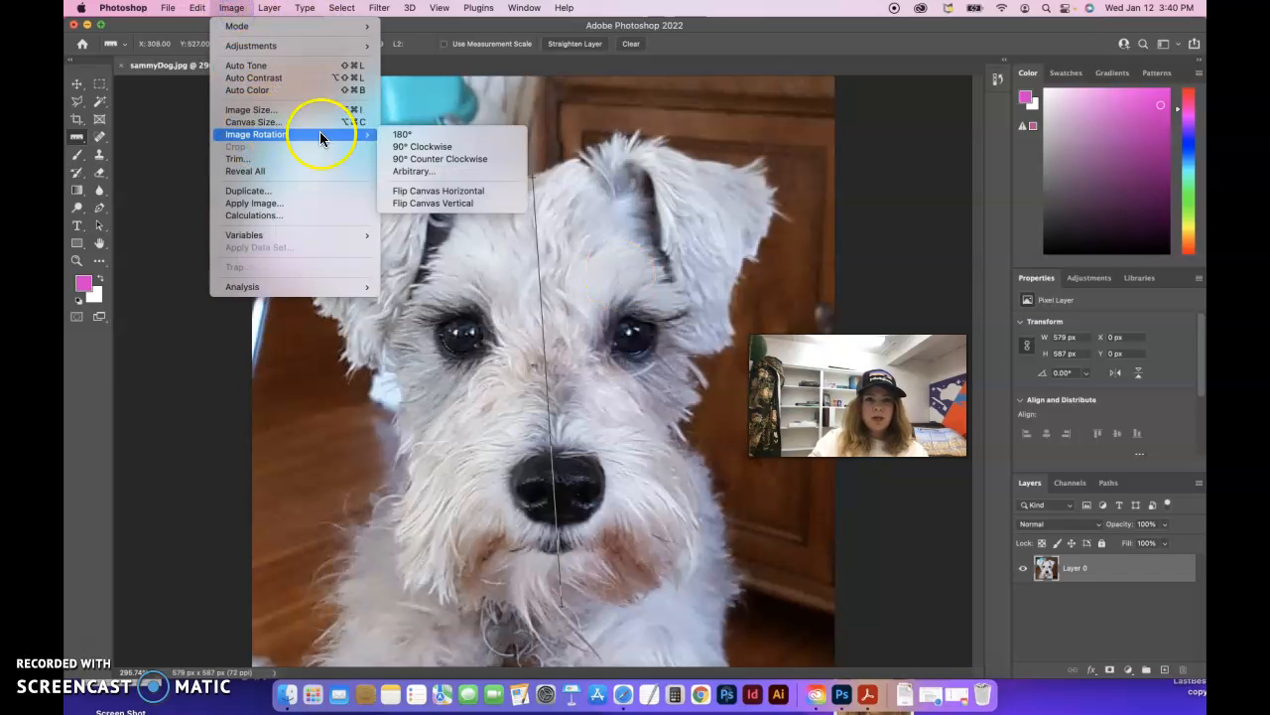
left_click(415, 174)
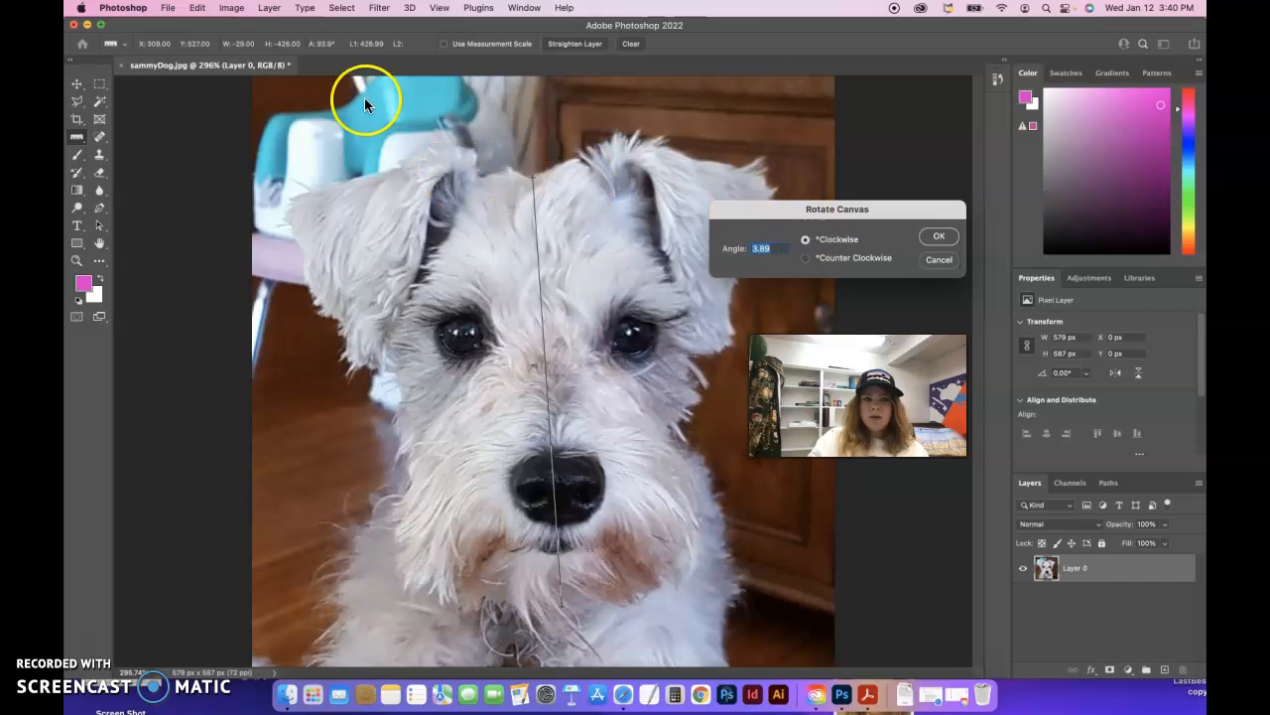
left_click(233, 9)
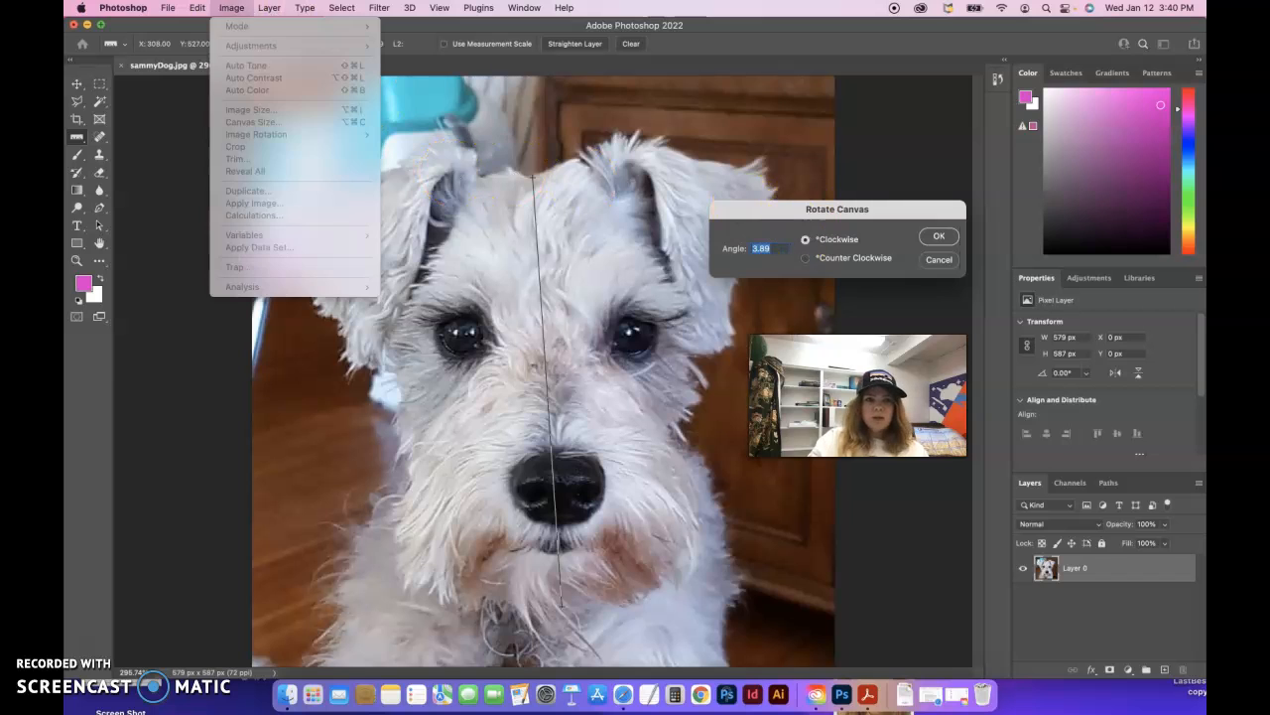
left_click(869, 212)
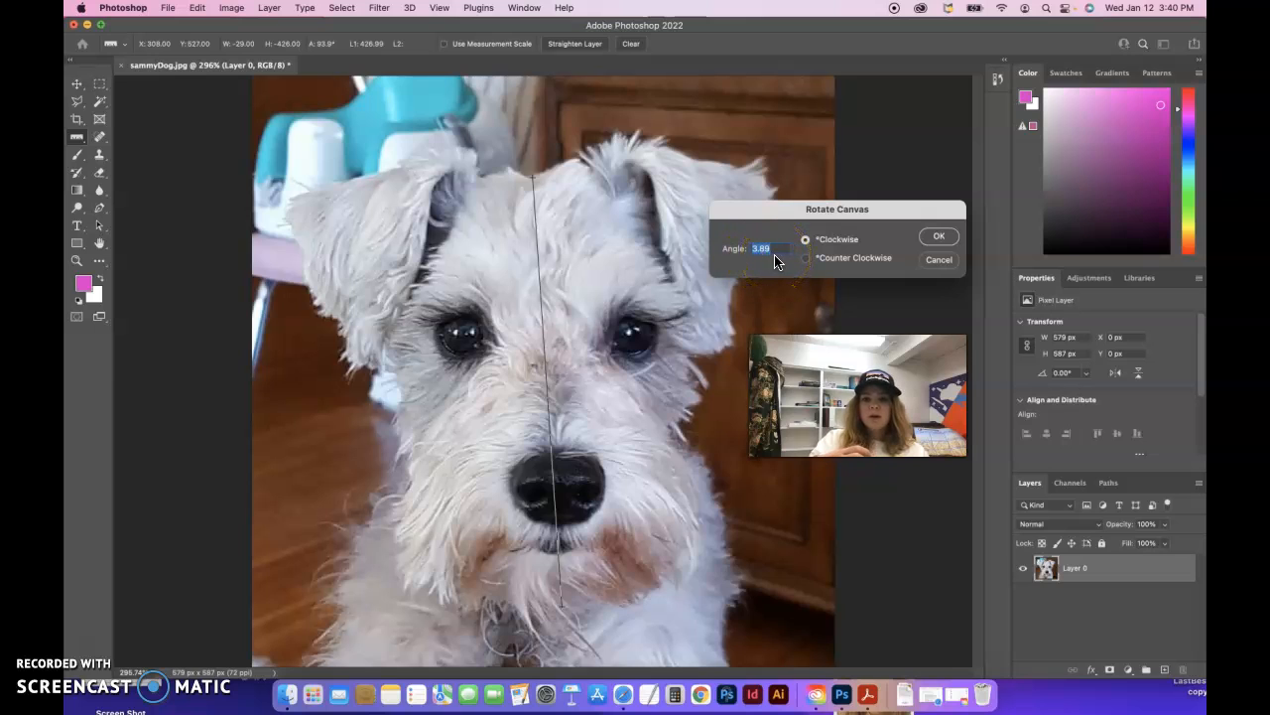
left_click(939, 239)
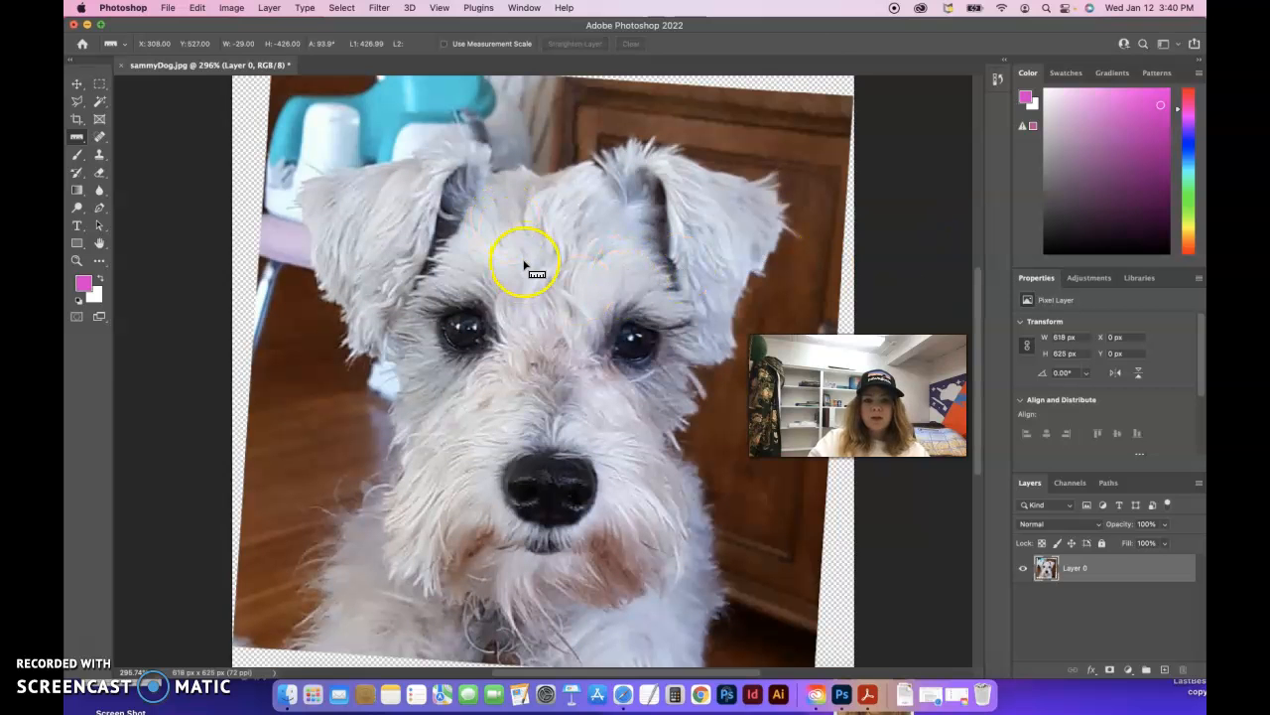
Crop the photo on all four sides to about 520 × 534 px, removing the transparent edges left by the rotation.
key("super+minus")
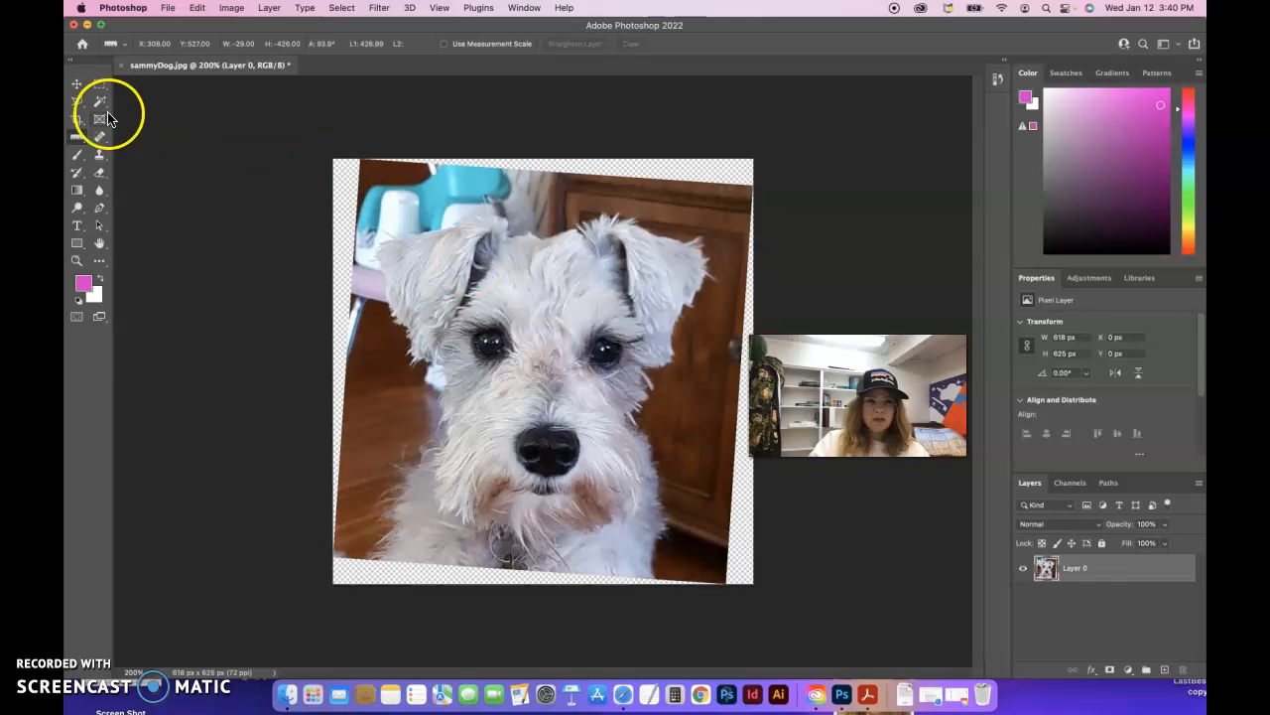
left_click(76, 118)
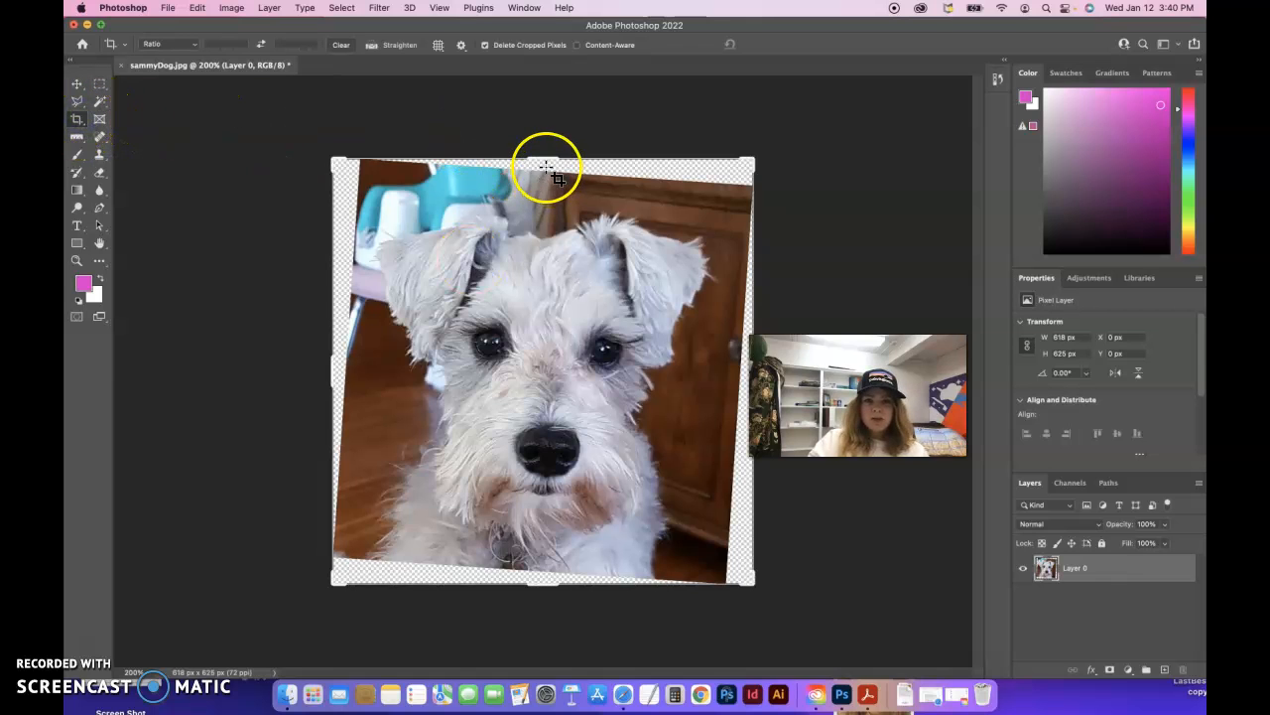
left_click_drag(544, 157, 544, 176)
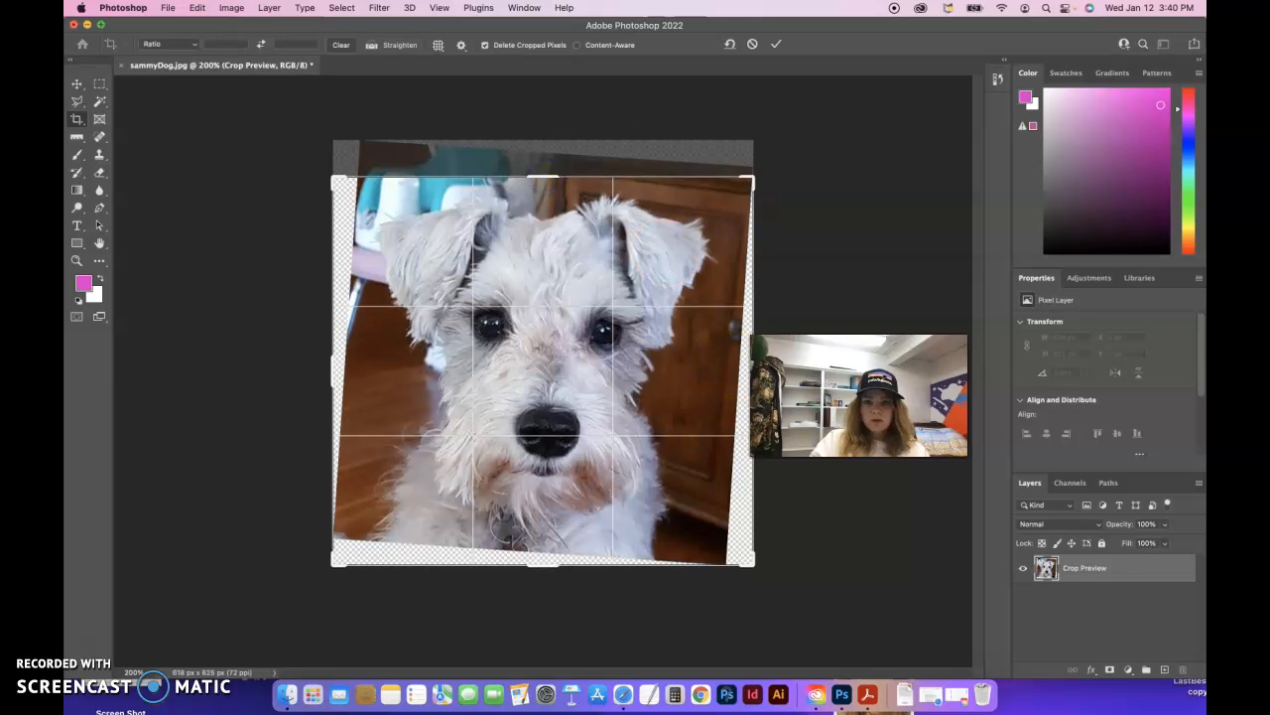
left_click_drag(757, 375, 746, 365)
left_click_drag(542, 567, 533, 549)
left_click_drag(349, 368, 368, 369)
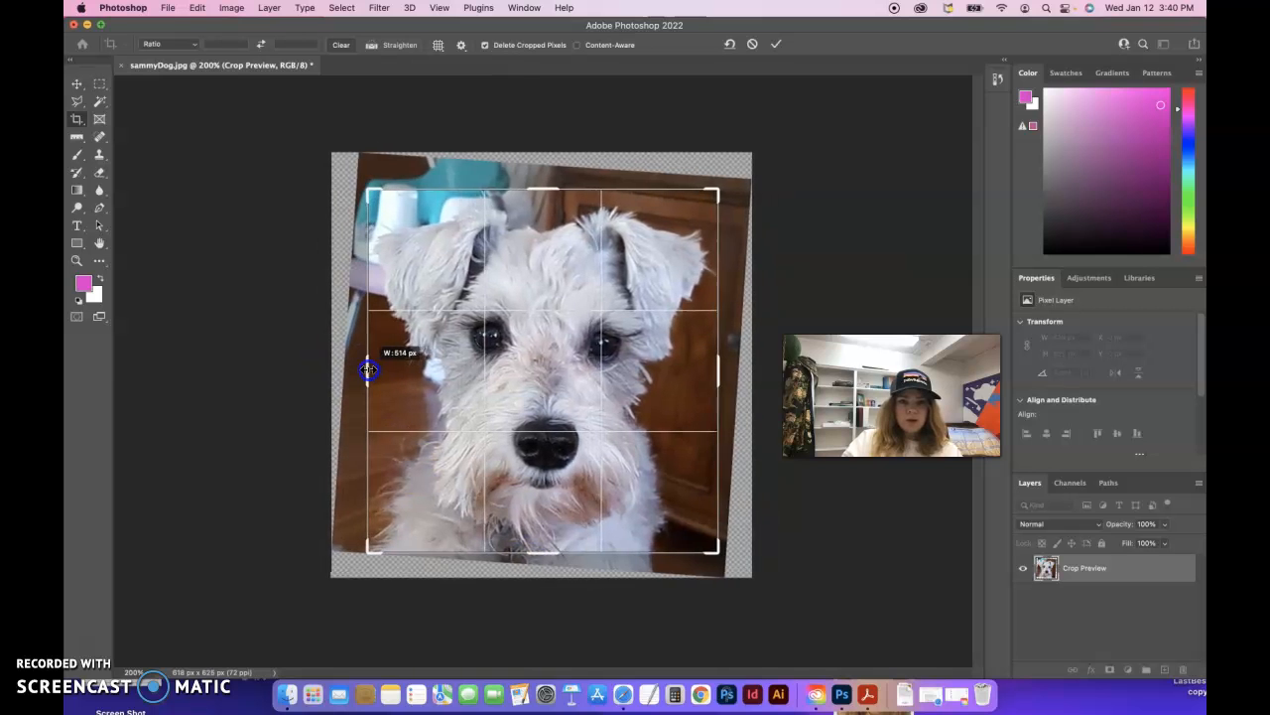
key("Return")
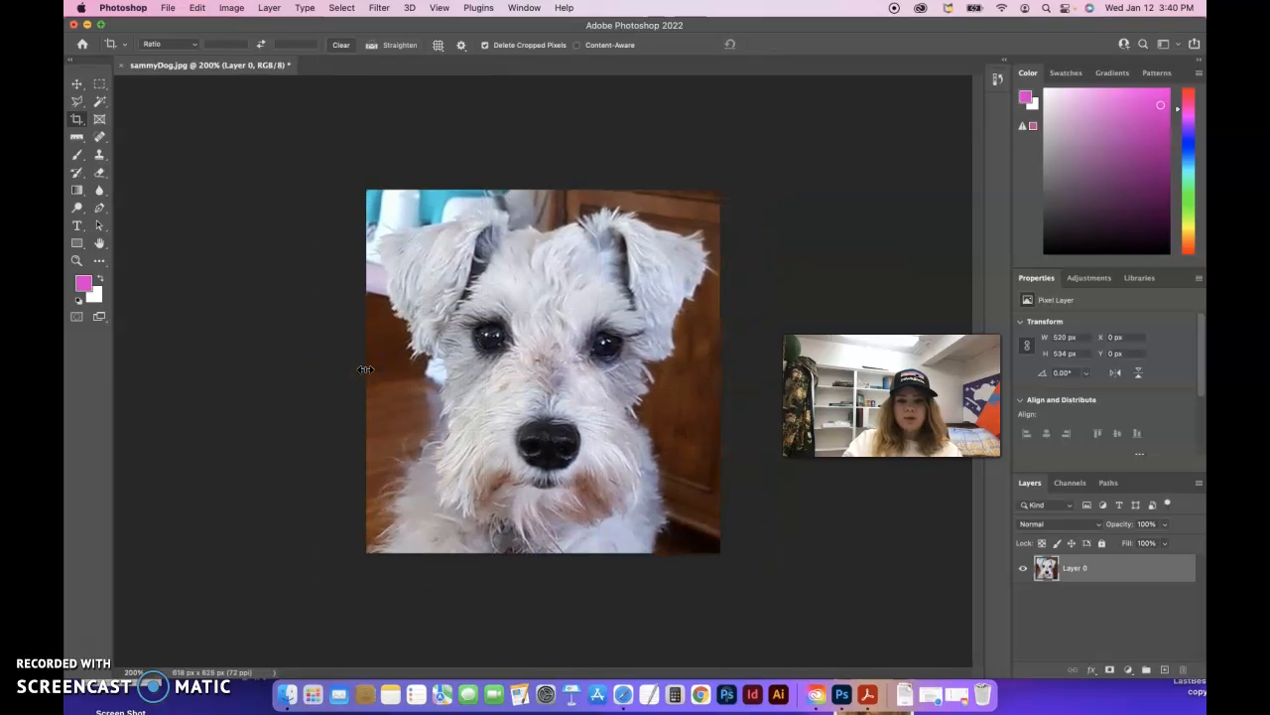
left_click_drag(891, 395, 848, 392)
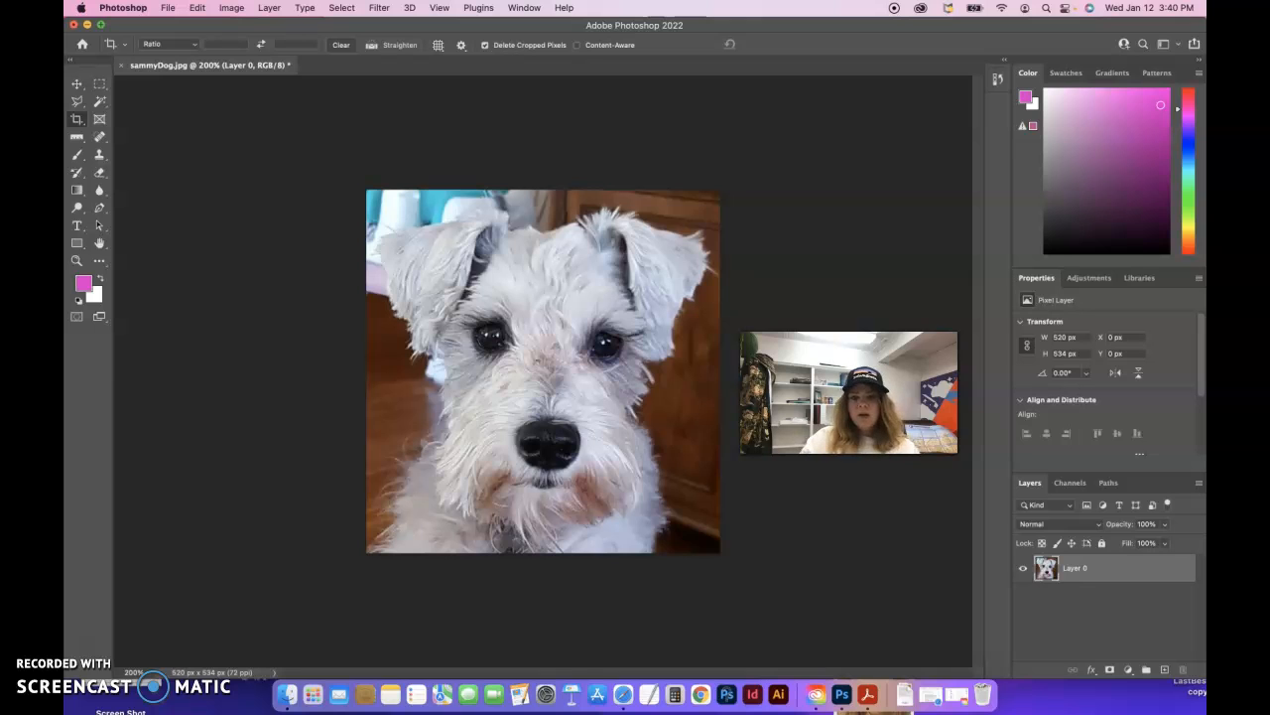
left_click_drag(849, 392, 853, 329)
left_click_drag(842, 271, 843, 263)
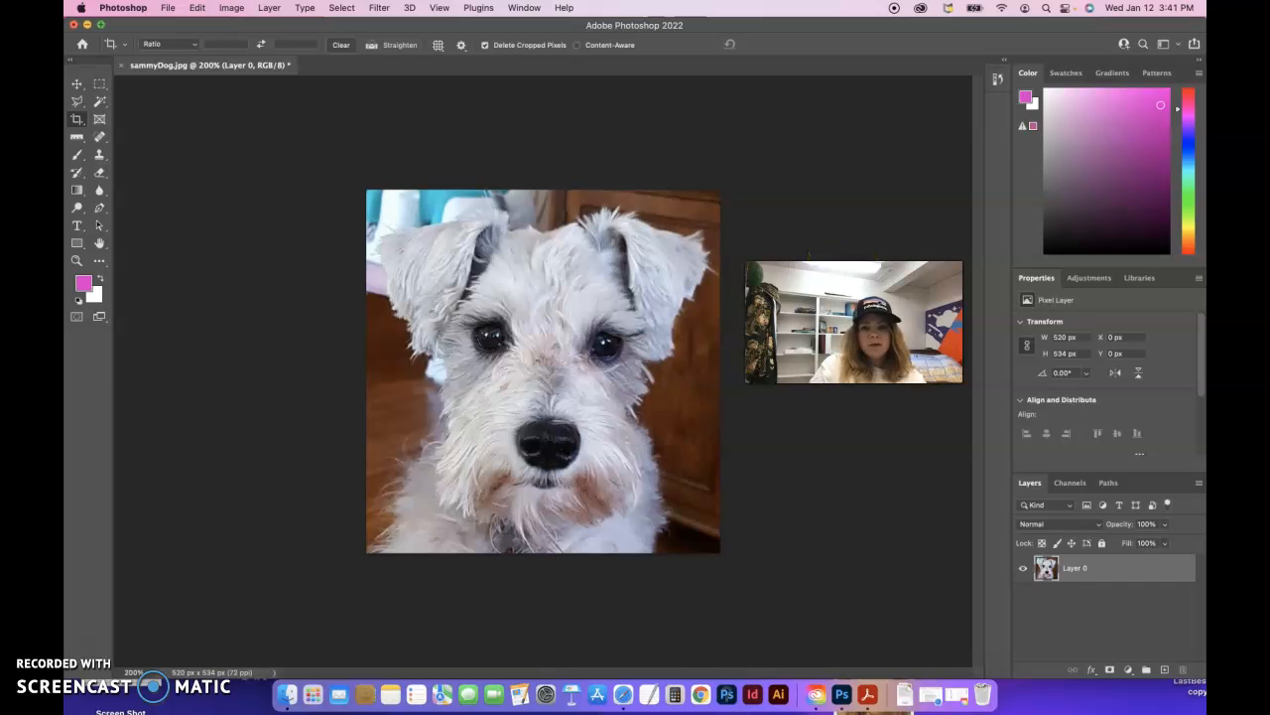
Draw a rectangular marquee about 252 × 532 px over the right half of the photo, starting near the face's centre.
left_click(103, 90)
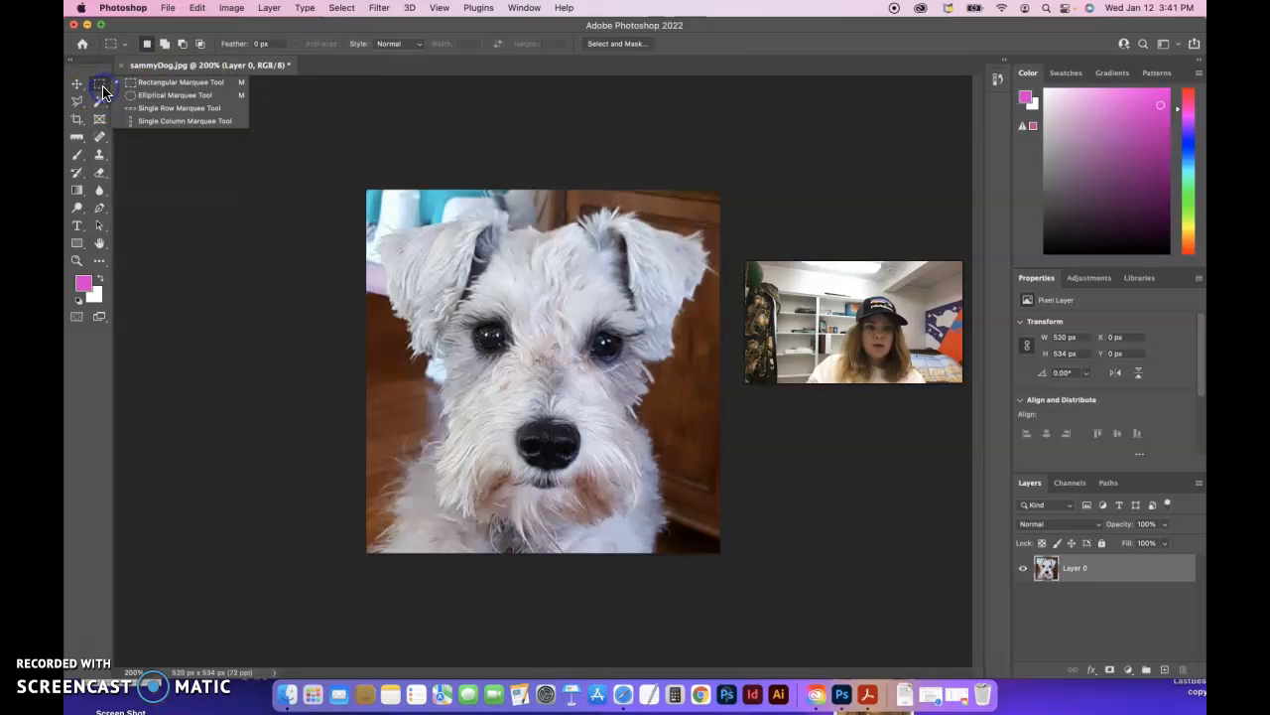
left_click(144, 84)
left_click_drag(539, 191, 709, 553)
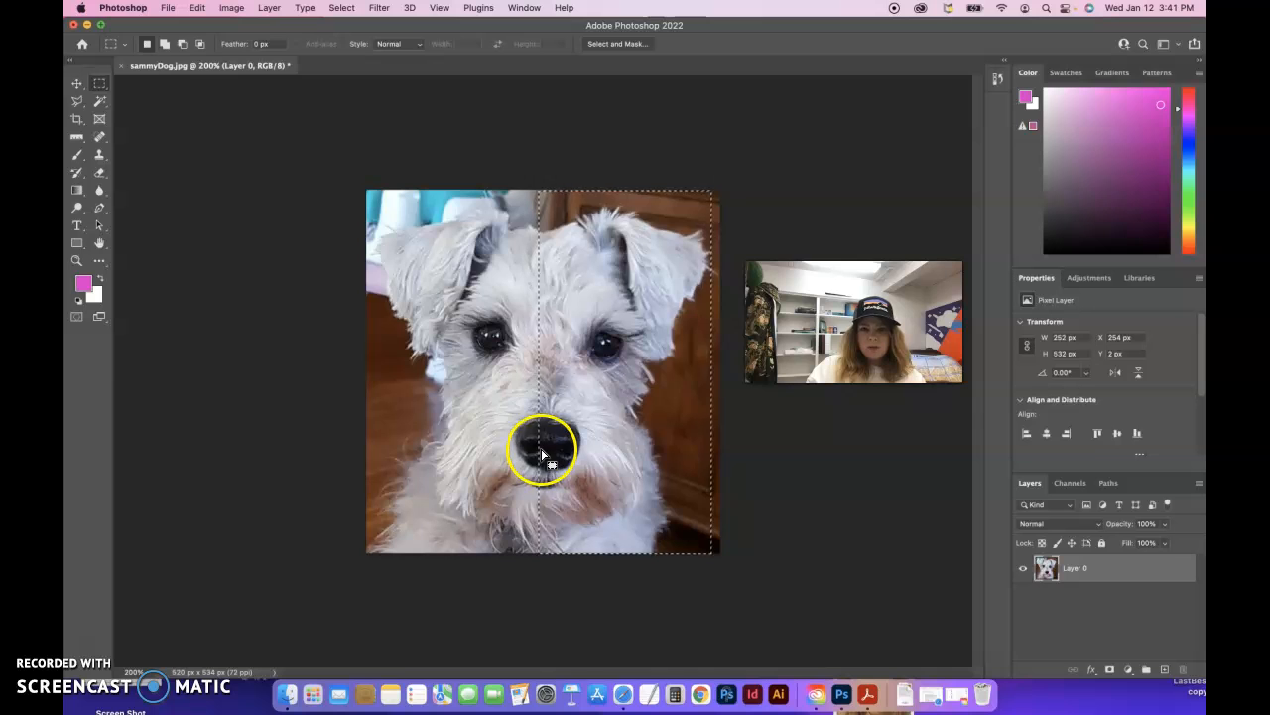
Nudge the selection sideways until its left edge runs through the middle of the dog's nose.
key("Right")
key("Right")
key("Right")
key("Right")
key("Right")
key("Right")
key("Right")
key("Right")
key("Right")
key("Right")
key("Right")
key("Right")
key("Right")
key("Right")
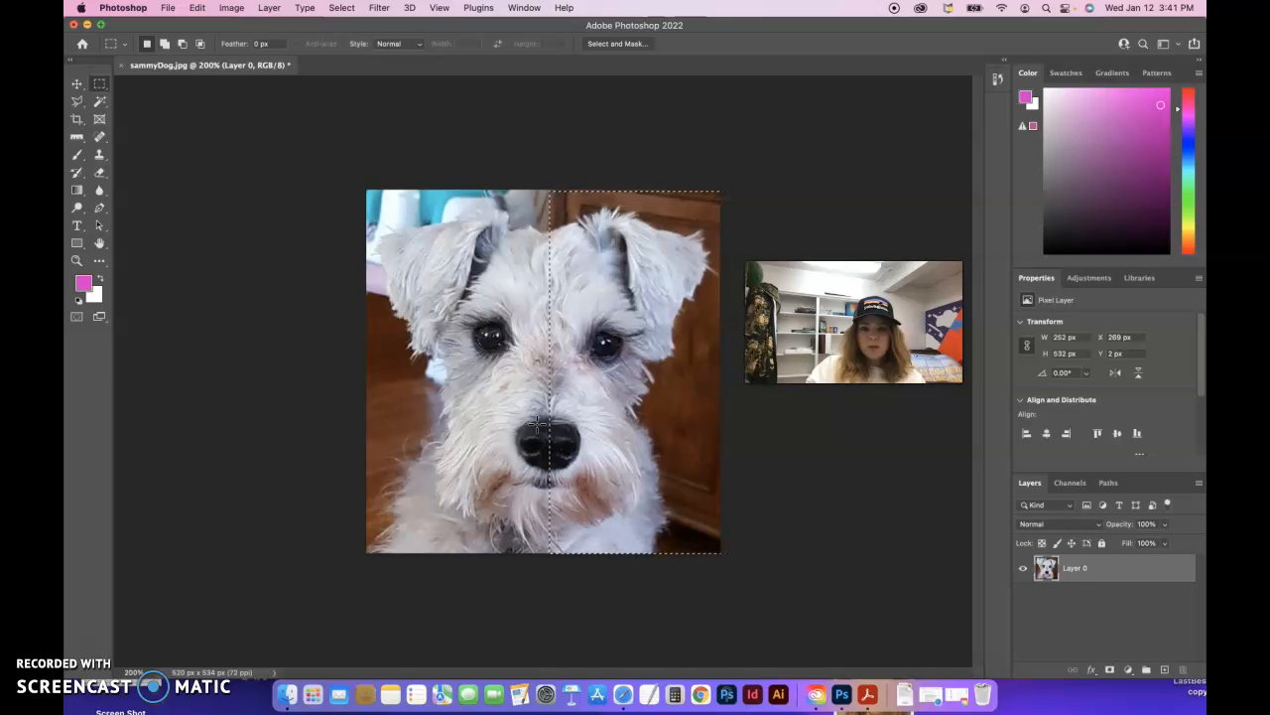
key("Left")
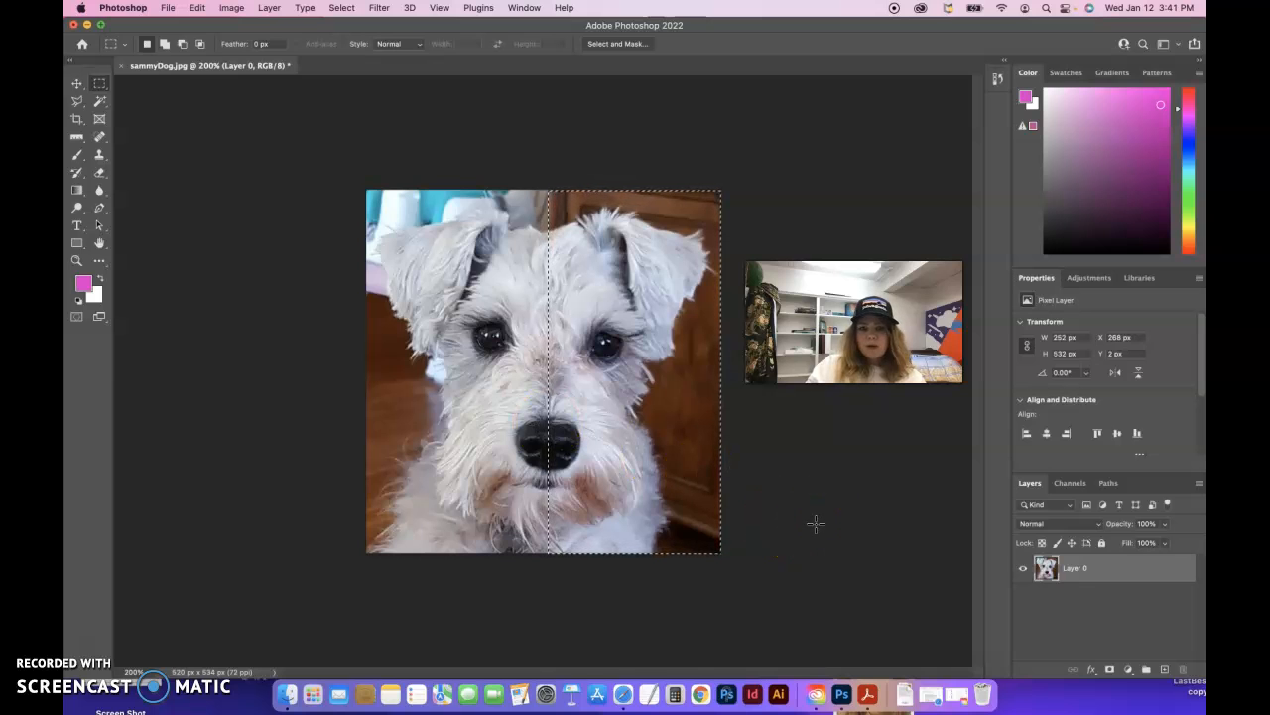
Copy the selected half of the face to a new layer.
key("super+j")
left_click(1052, 574)
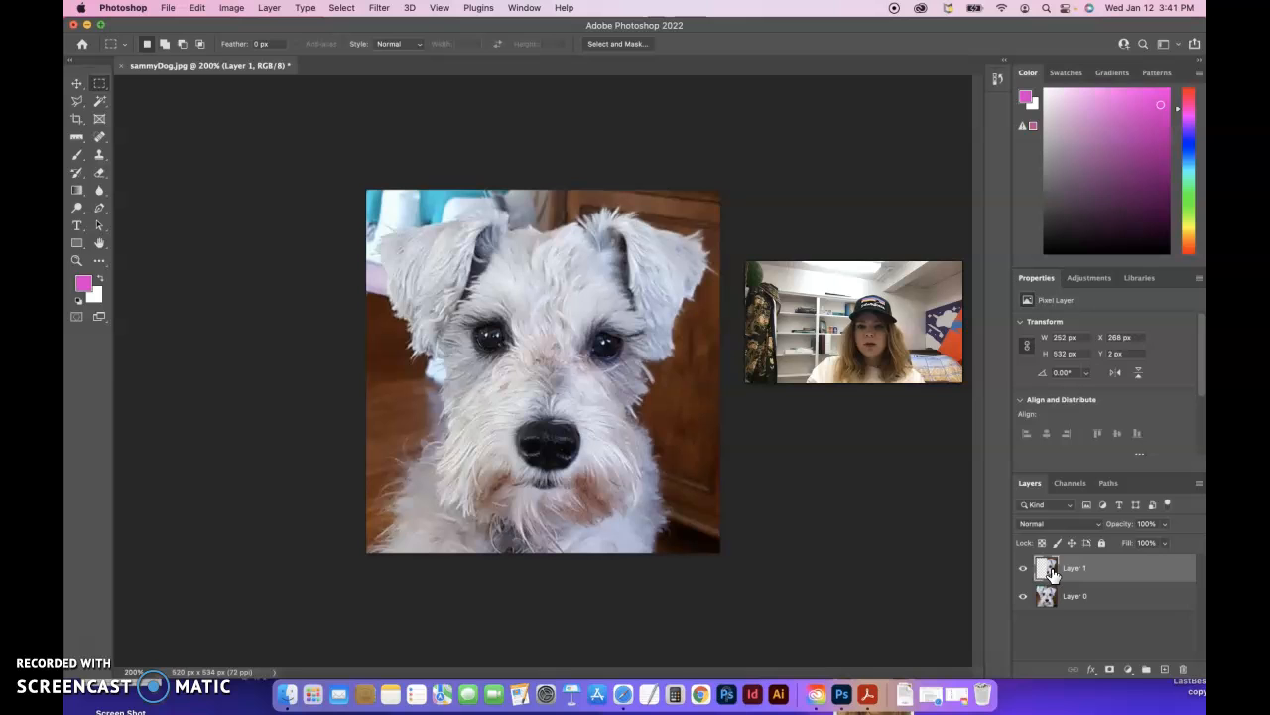
left_click(93, 652)
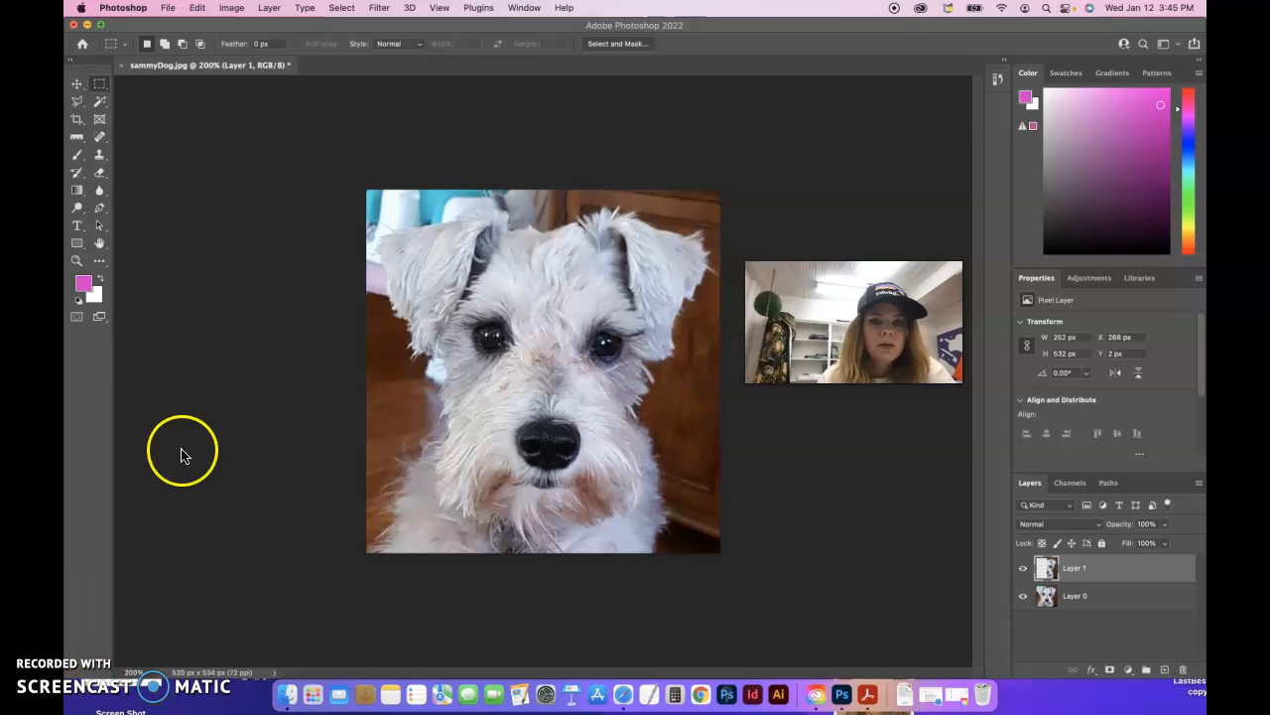
Set the grid colour to Green and the grid line style to dots in the Guides, Grid & Slices preferences.
left_click(129, 10)
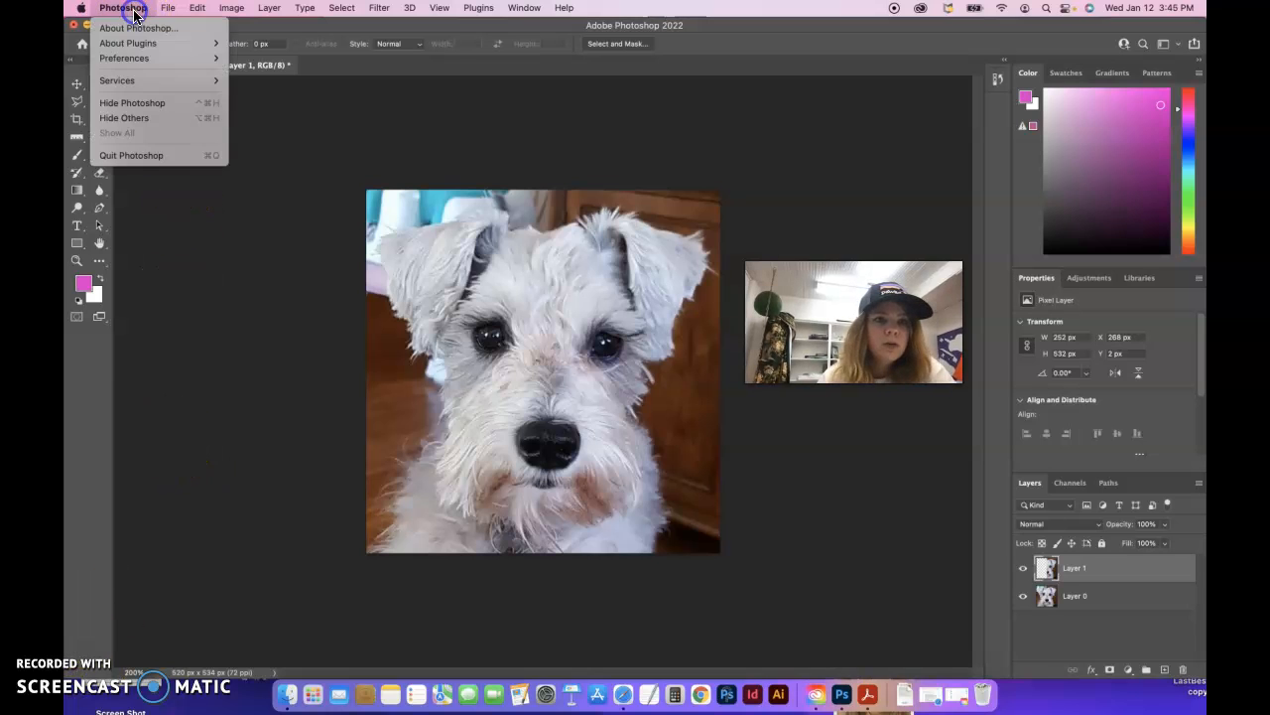
mouse_move(132, 58)
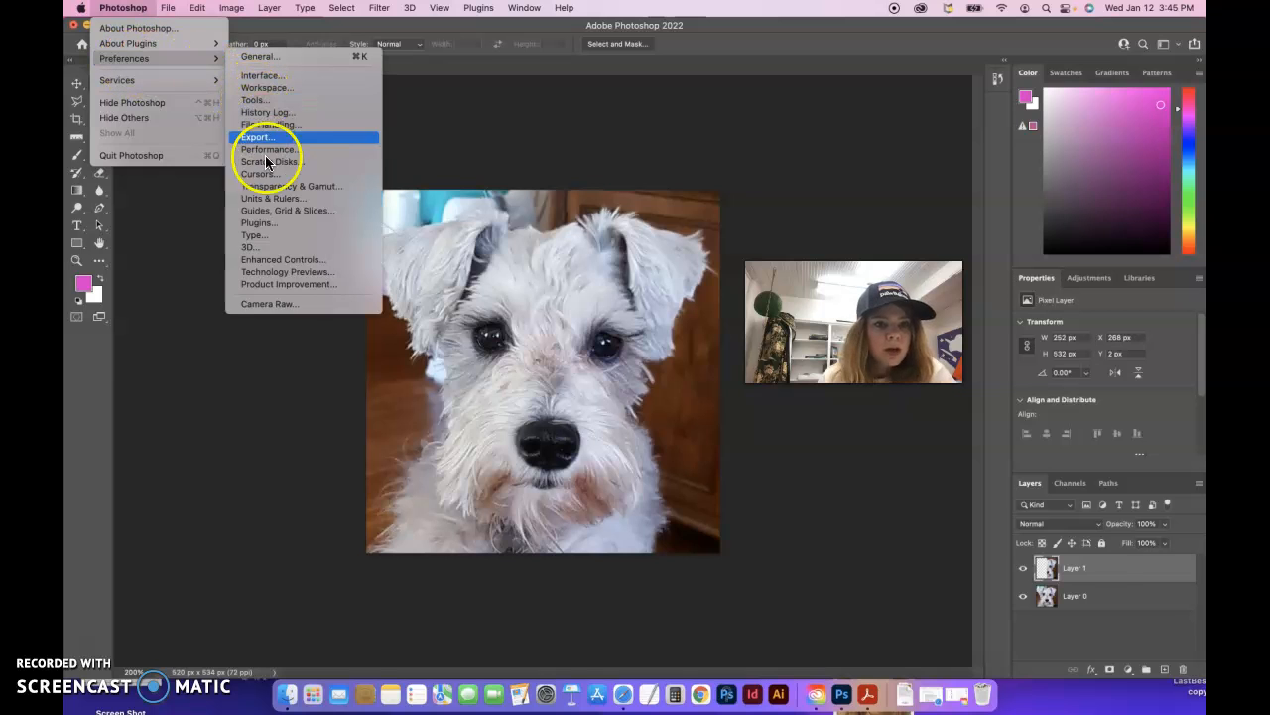
left_click(305, 213)
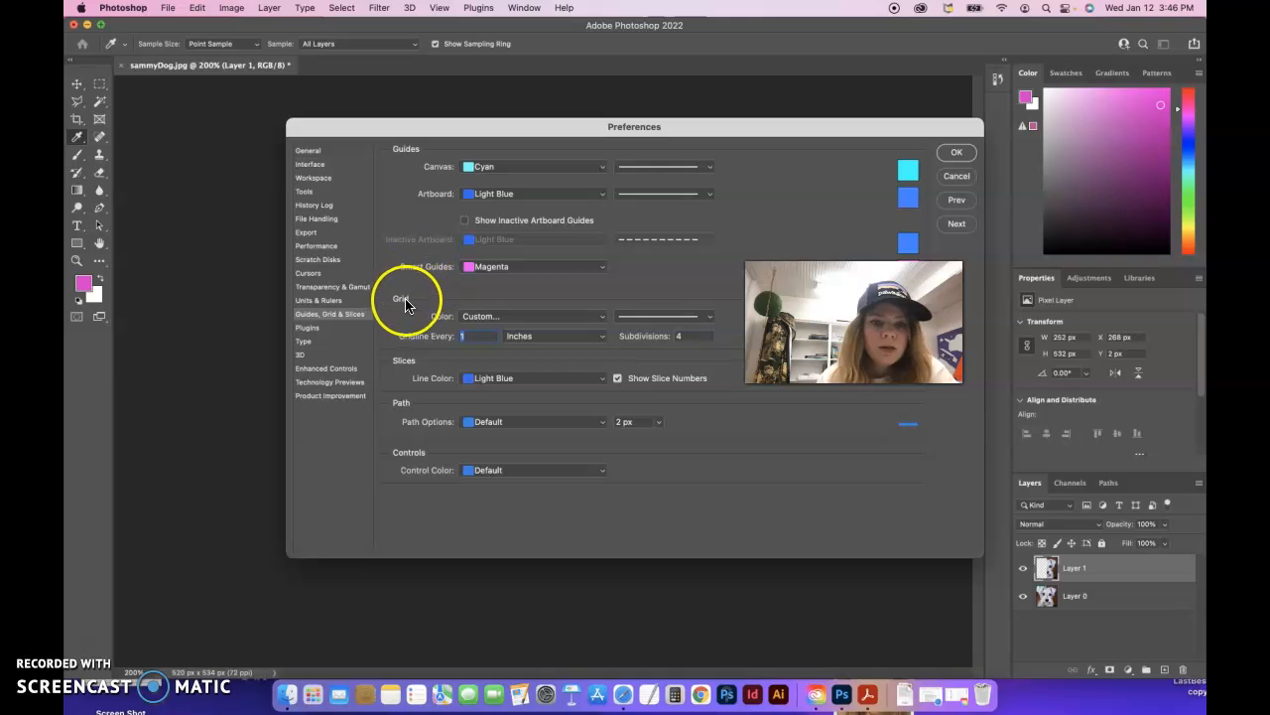
left_click(490, 317)
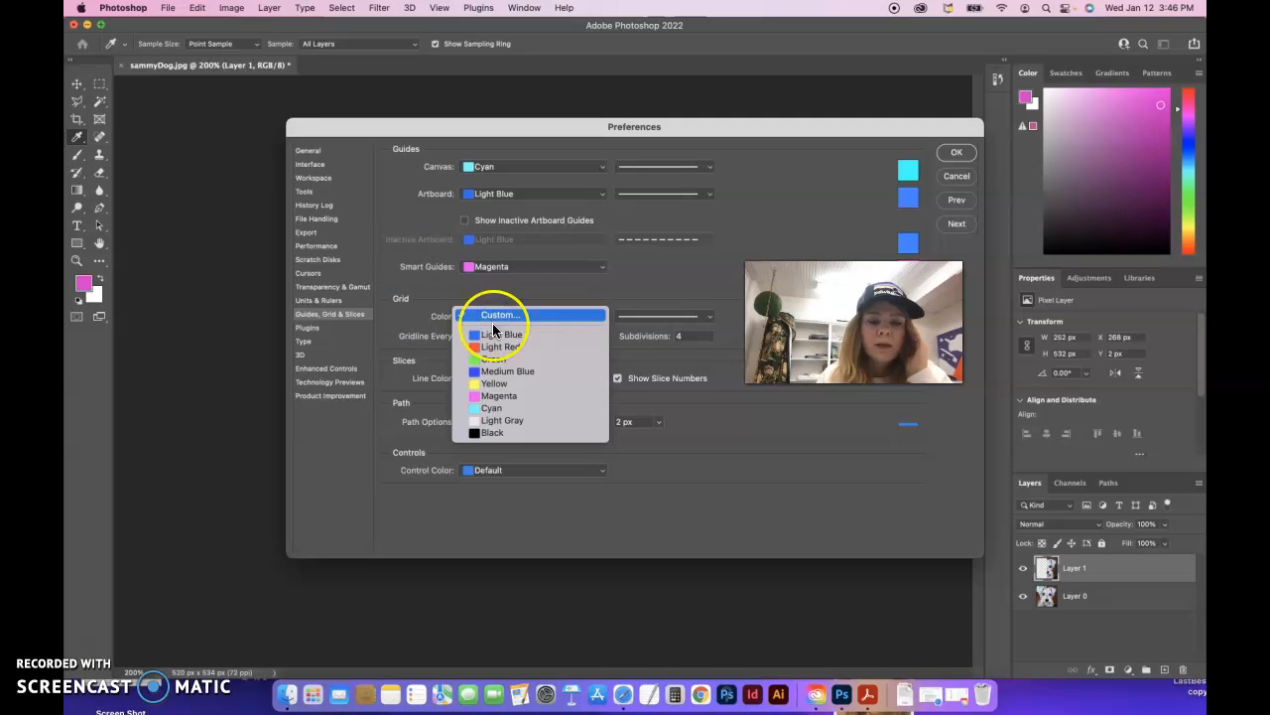
left_click(491, 359)
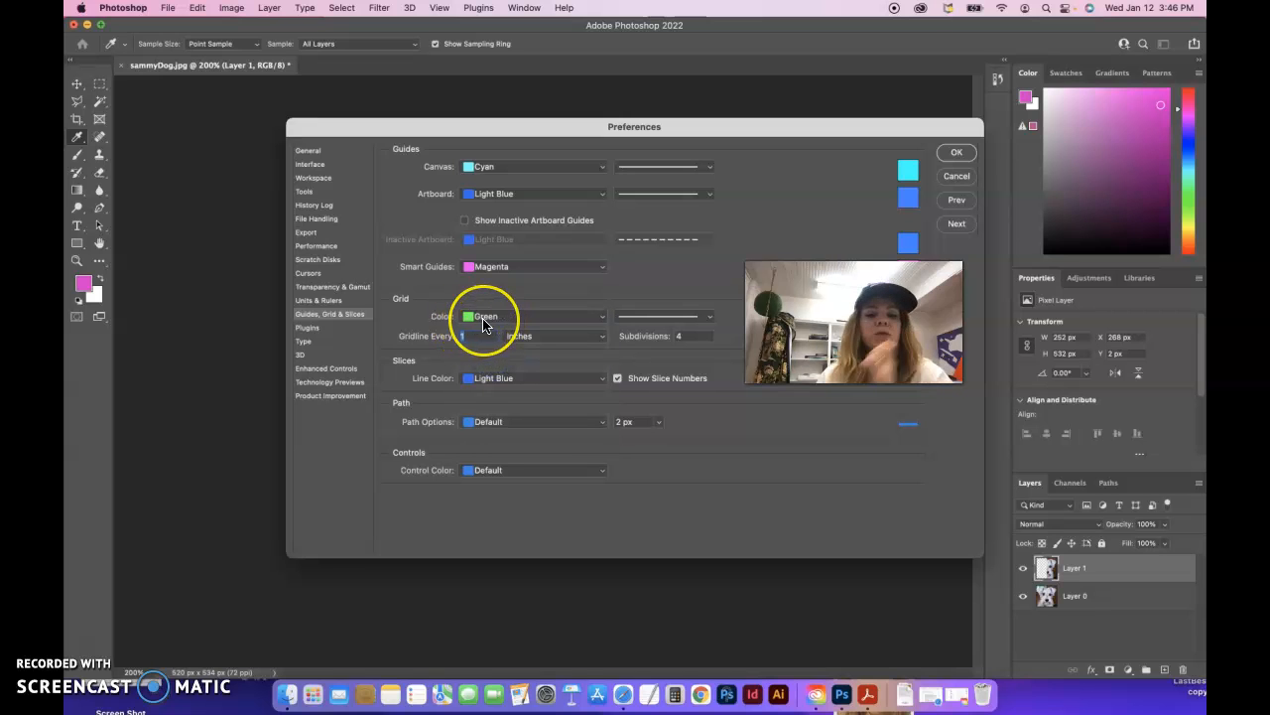
left_click(667, 317)
left_click(671, 347)
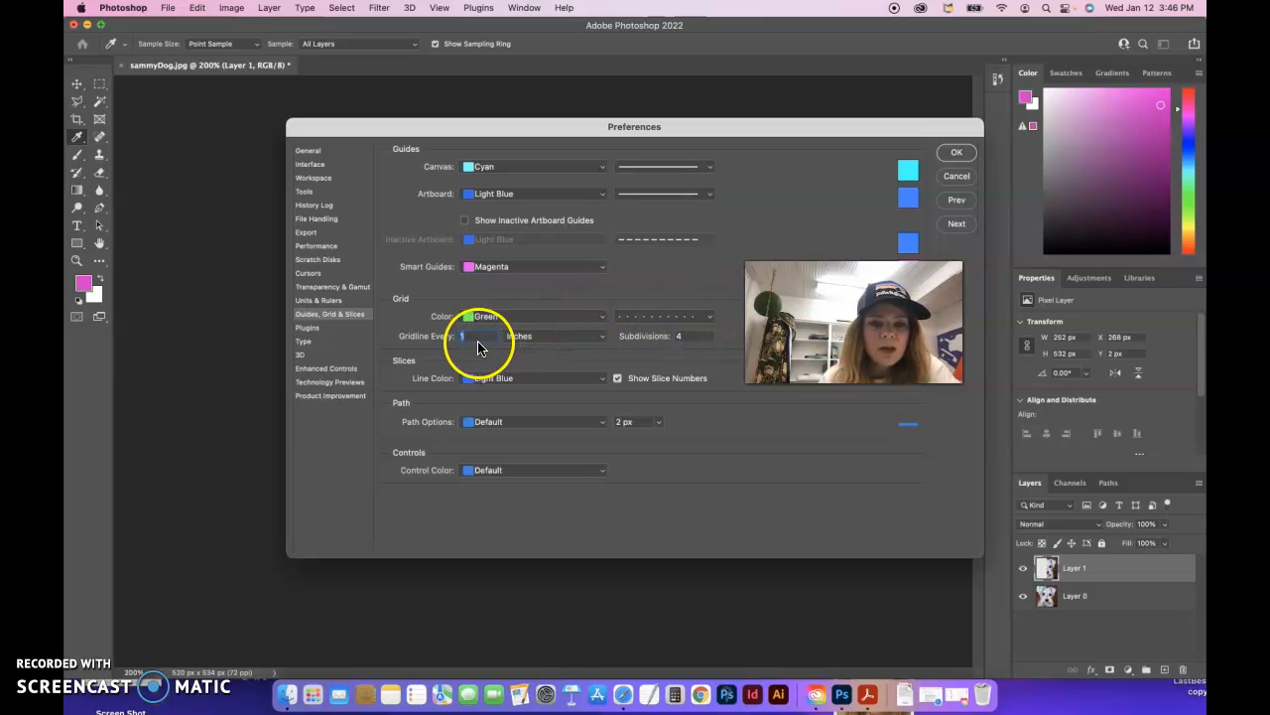
Set a gridline every 17 pixels with 1 subdivision and apply the preferences.
left_click(560, 348)
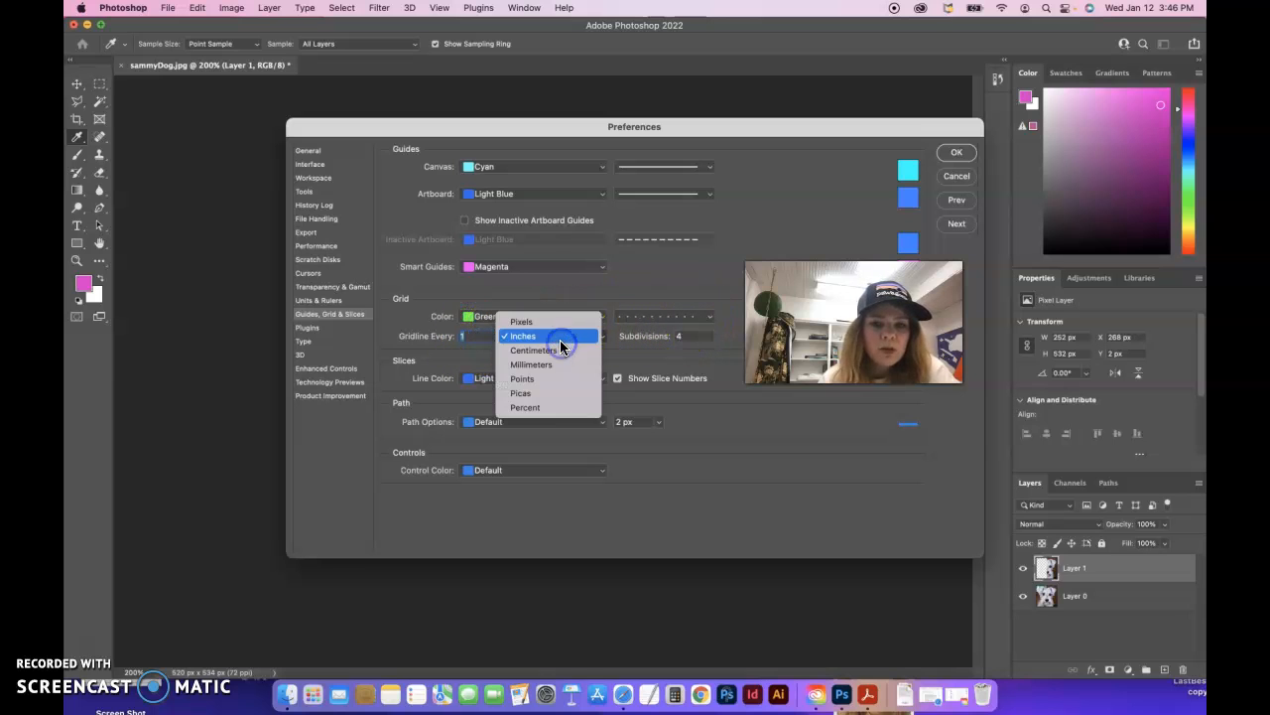
left_click(508, 321)
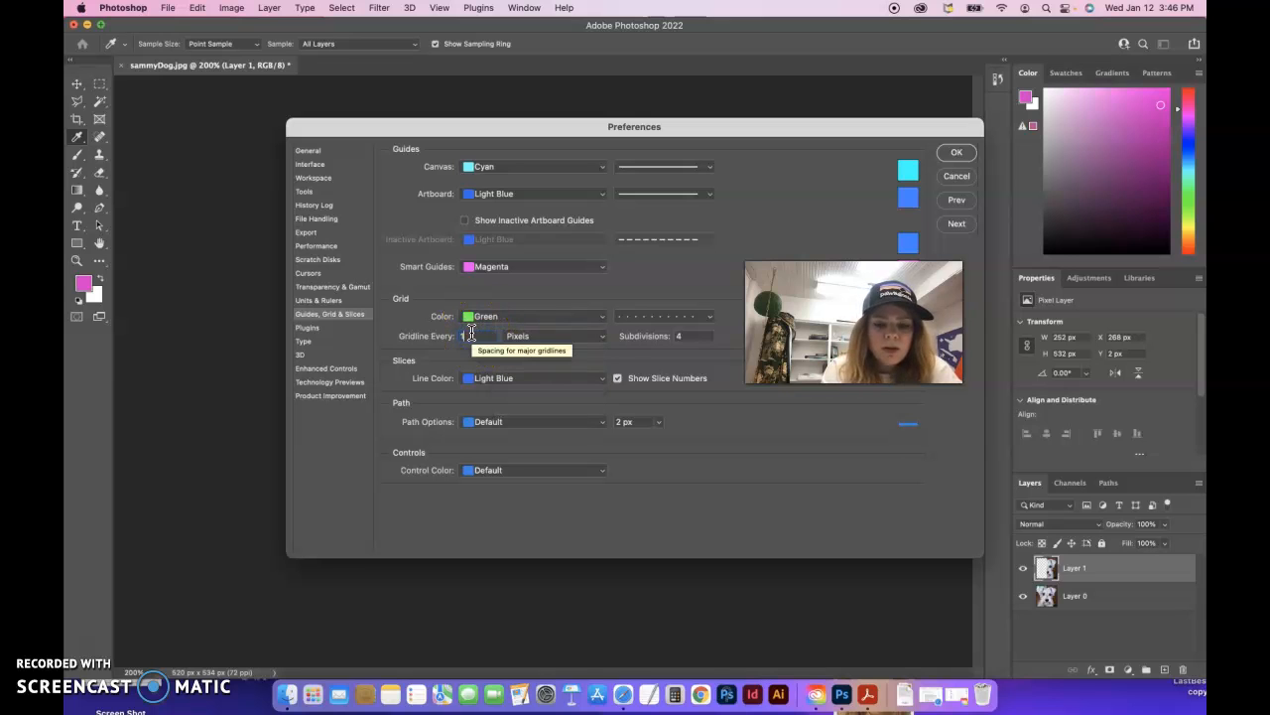
left_click(673, 338)
type("1")
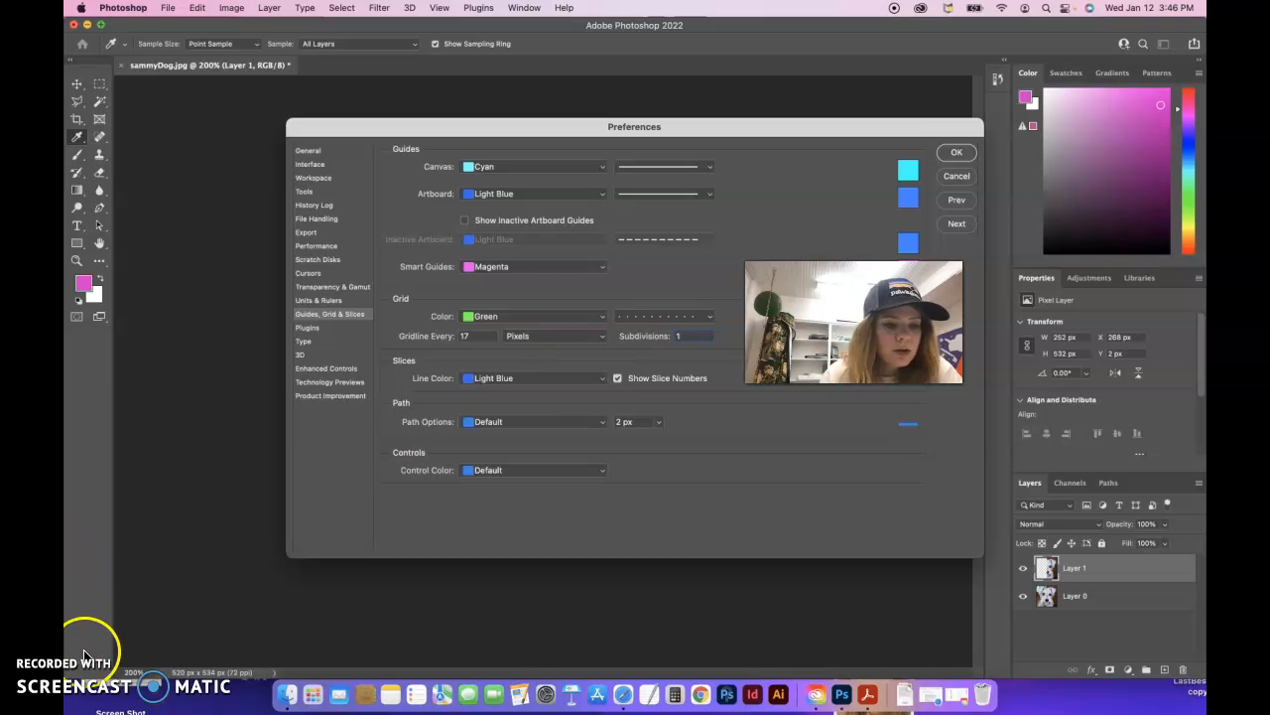
left_click(957, 154)
key("m")
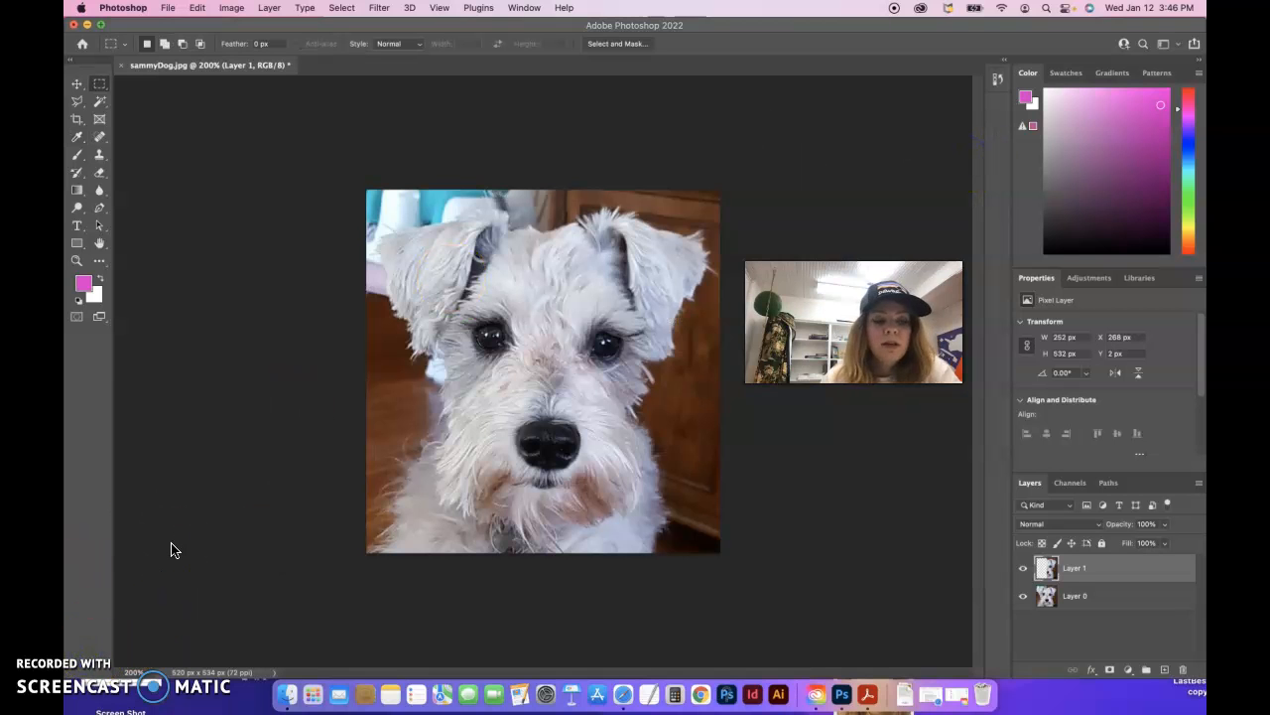
Show the grid over the photo.
left_click(439, 8)
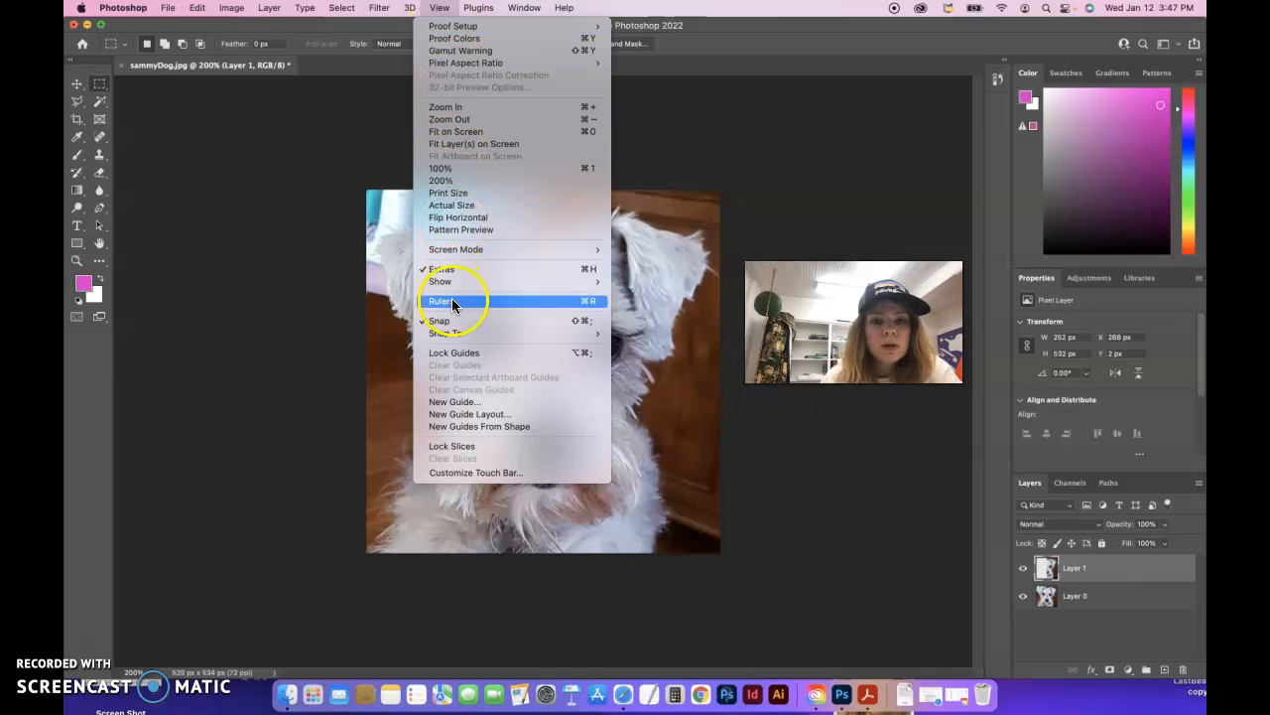
mouse_move(453, 283)
left_click(661, 320)
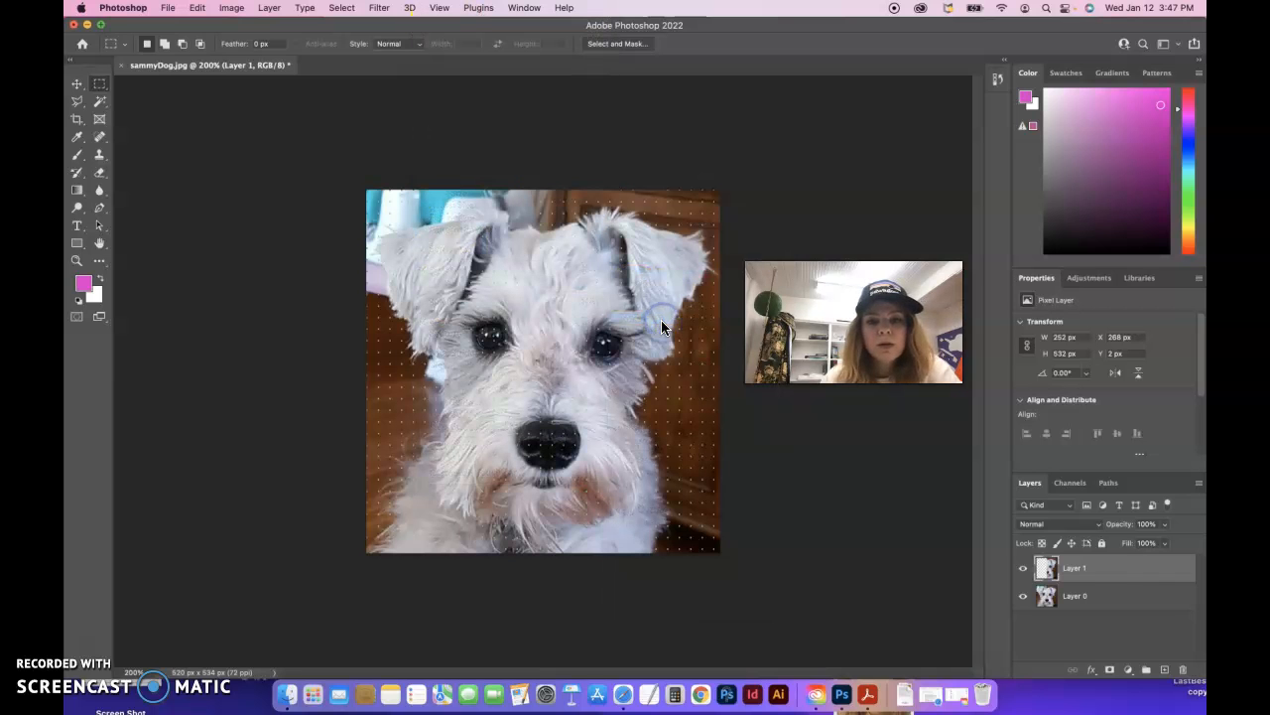
Change the grid spacing to a gridline every 7 pixels in the Guides, Grid & Slices preferences.
left_click(139, 10)
mouse_move(145, 58)
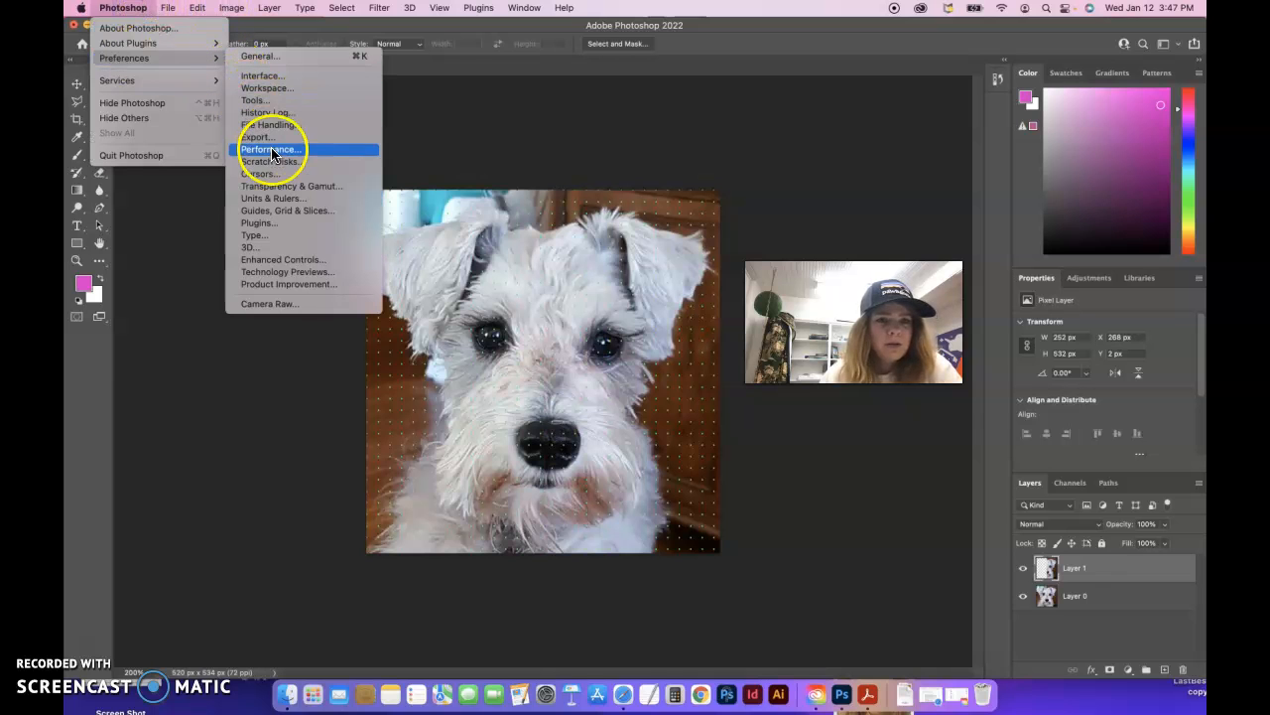
left_click(285, 210)
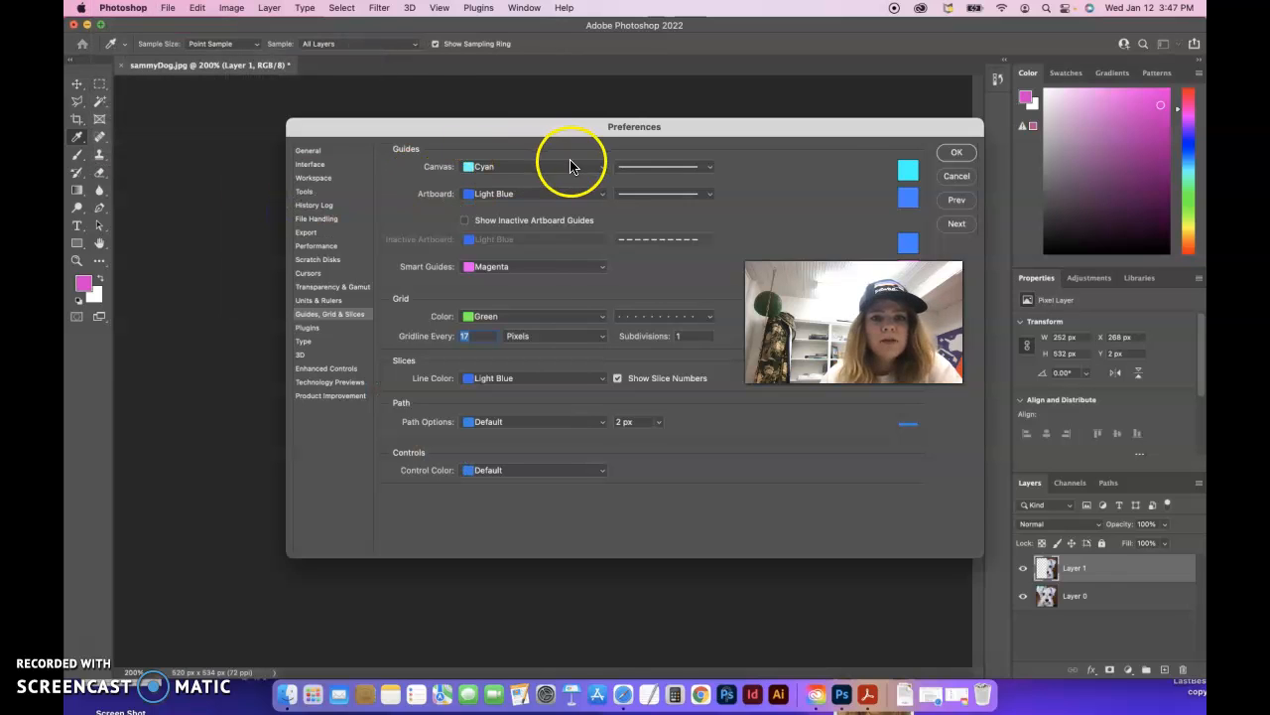
left_click(473, 336)
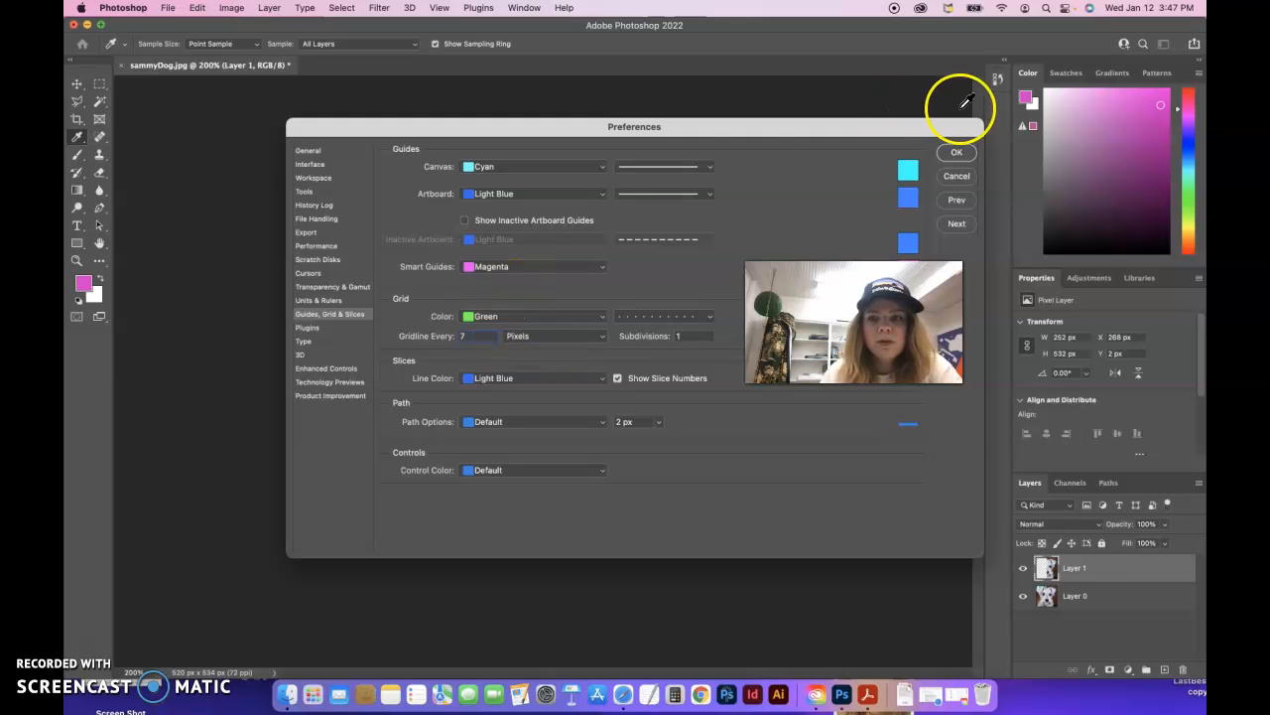
left_click(956, 153)
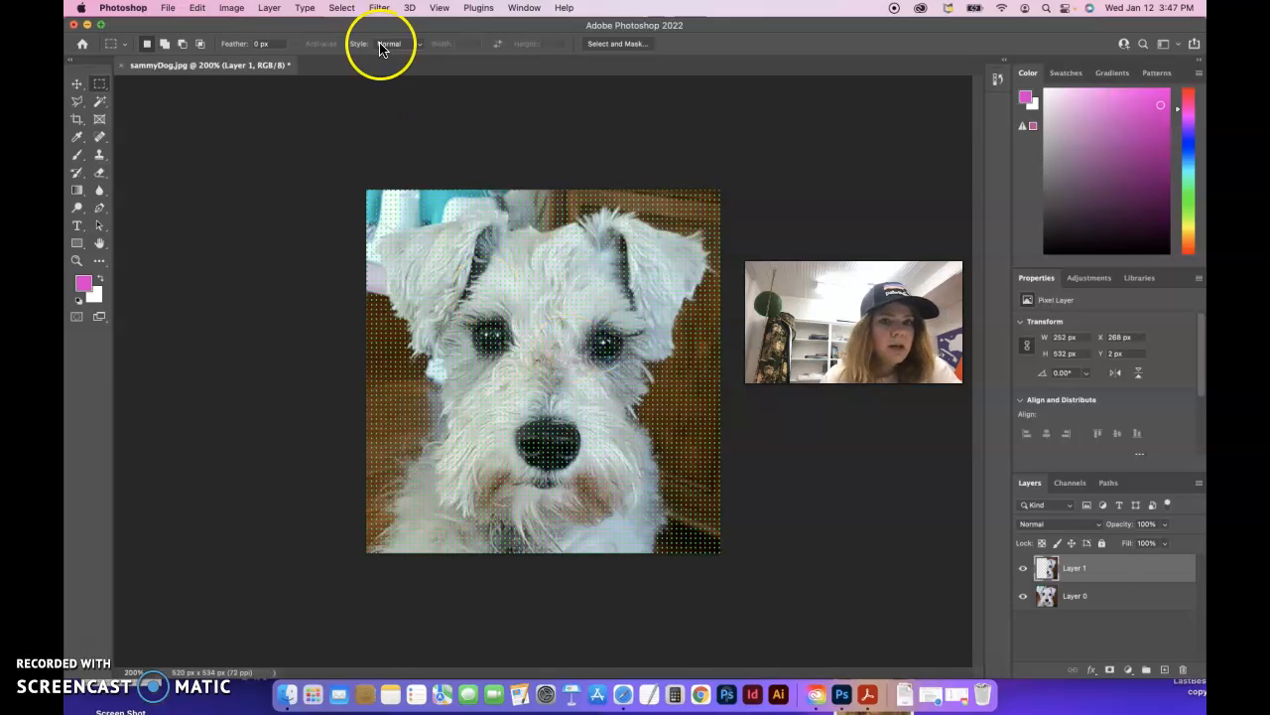
Hide Layer 0, the full photo beneath the copied half face.
left_click(439, 8)
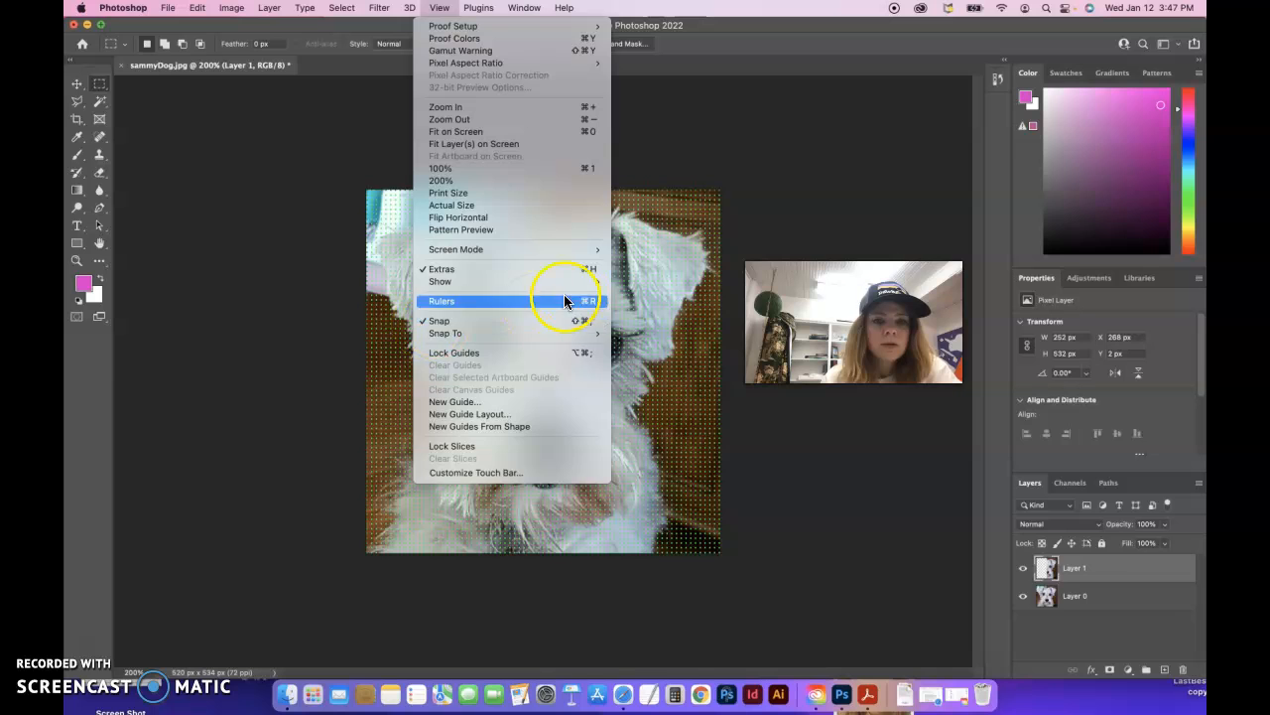
left_click(710, 157)
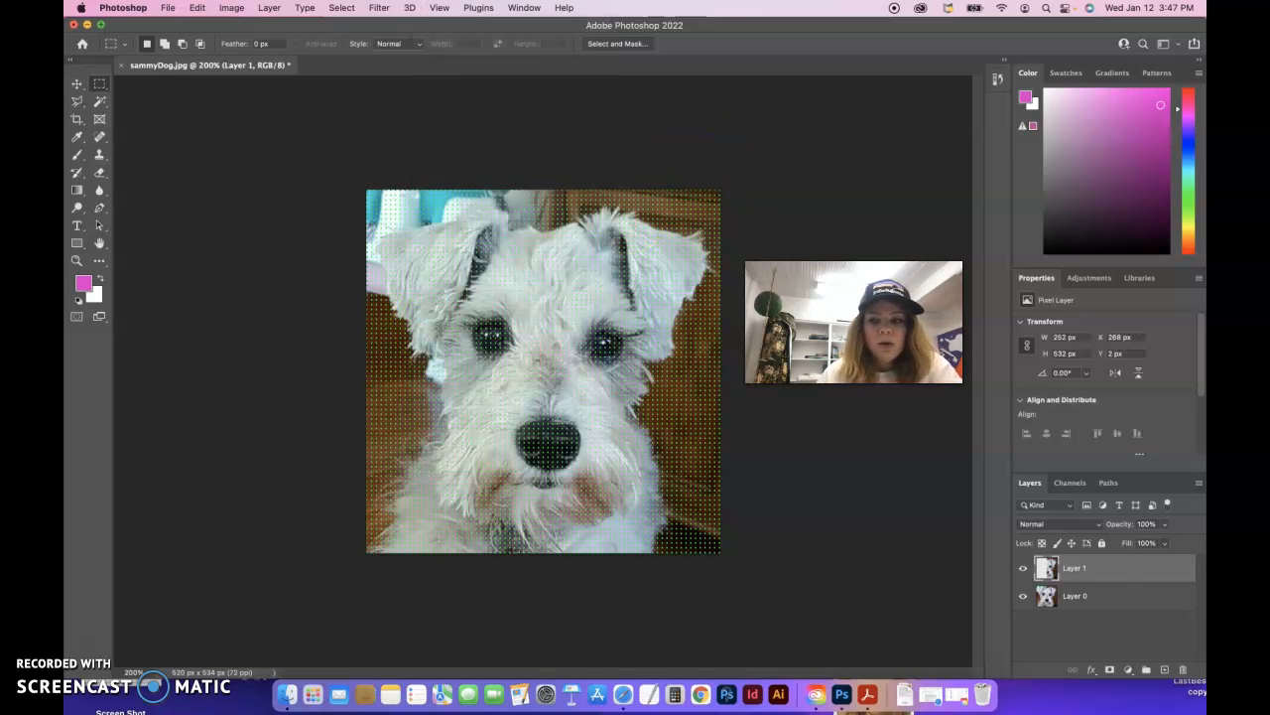
left_click(1024, 596)
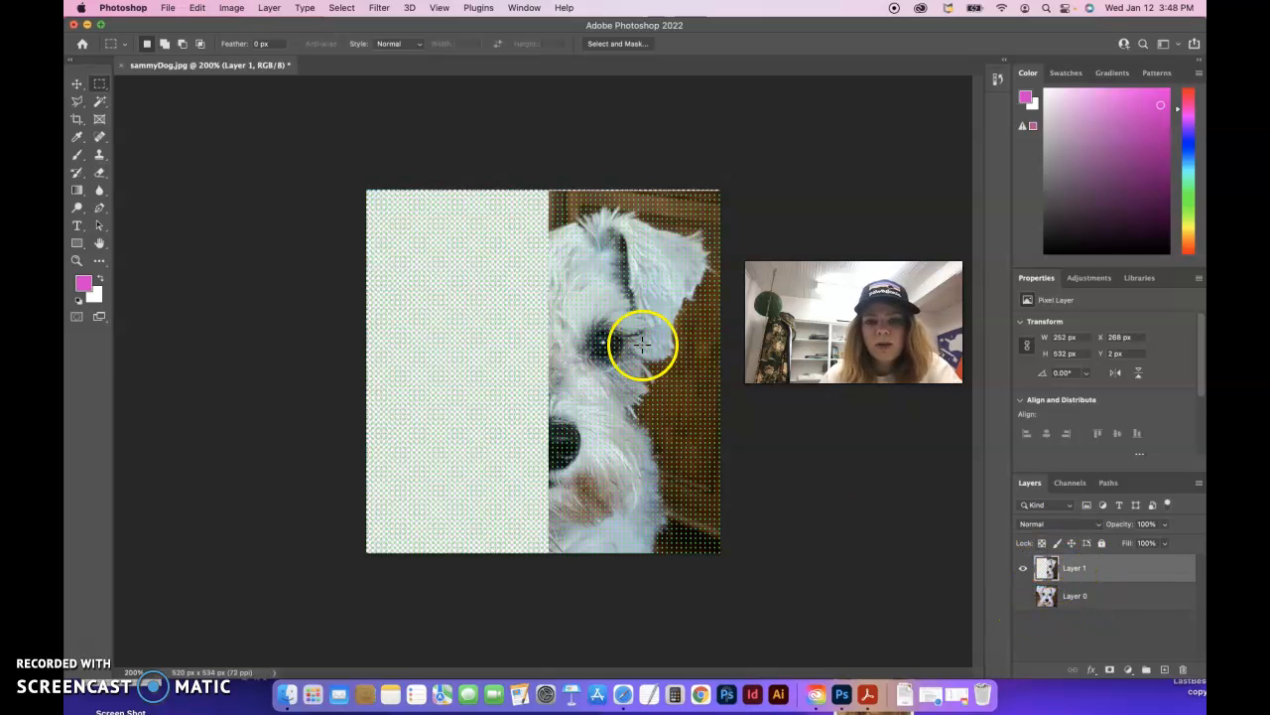
Move the half-face layer slightly left to X 266 px so its cut edge lines up with the grid dots.
key("super+minus")
key("super+plus")
key("super+plus")
key("super+plus")
key("super+plus")
key("super+plus")
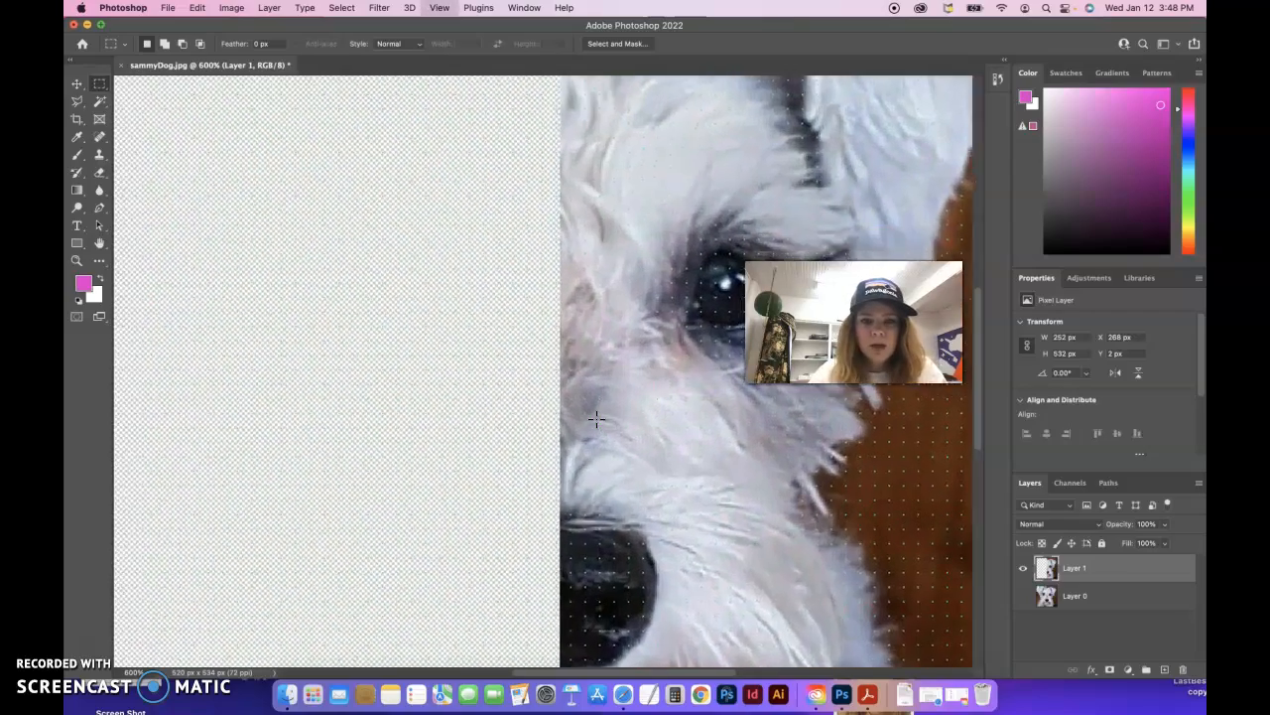
key("super+plus")
key("super+plus")
key("super+plus")
key("super+plus")
key("super+plus")
key("super+plus")
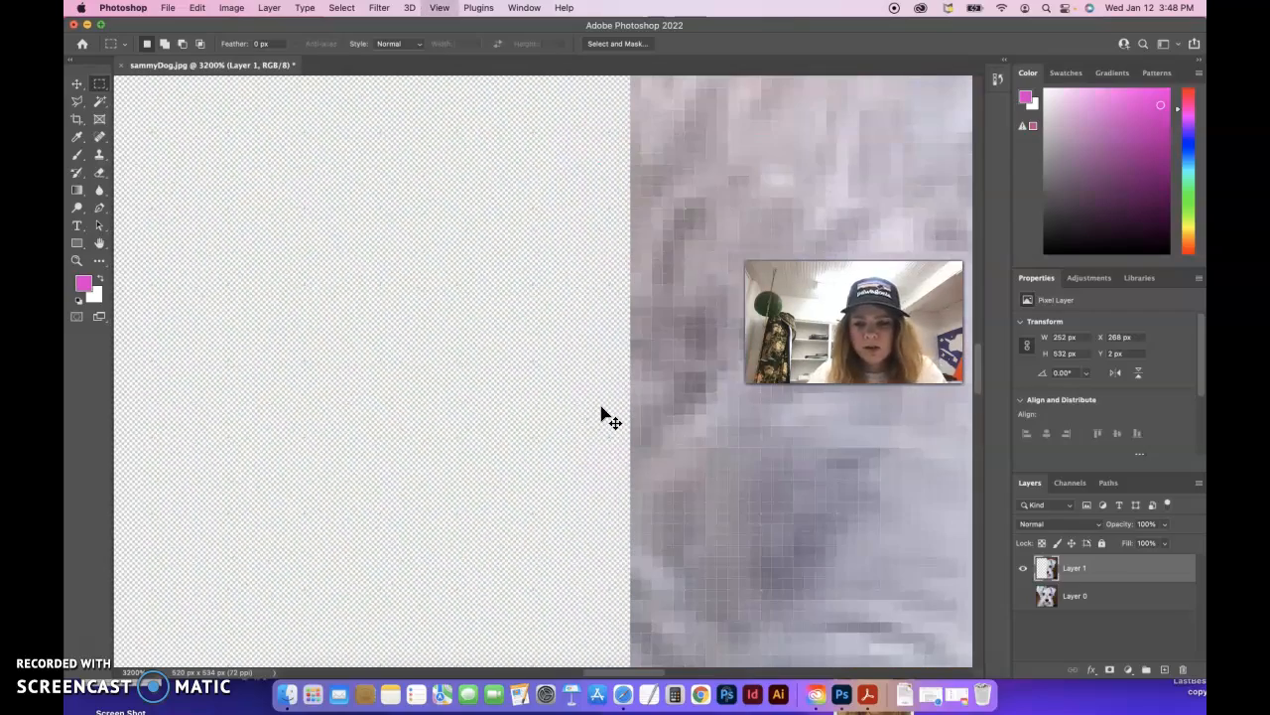
key("super+minus")
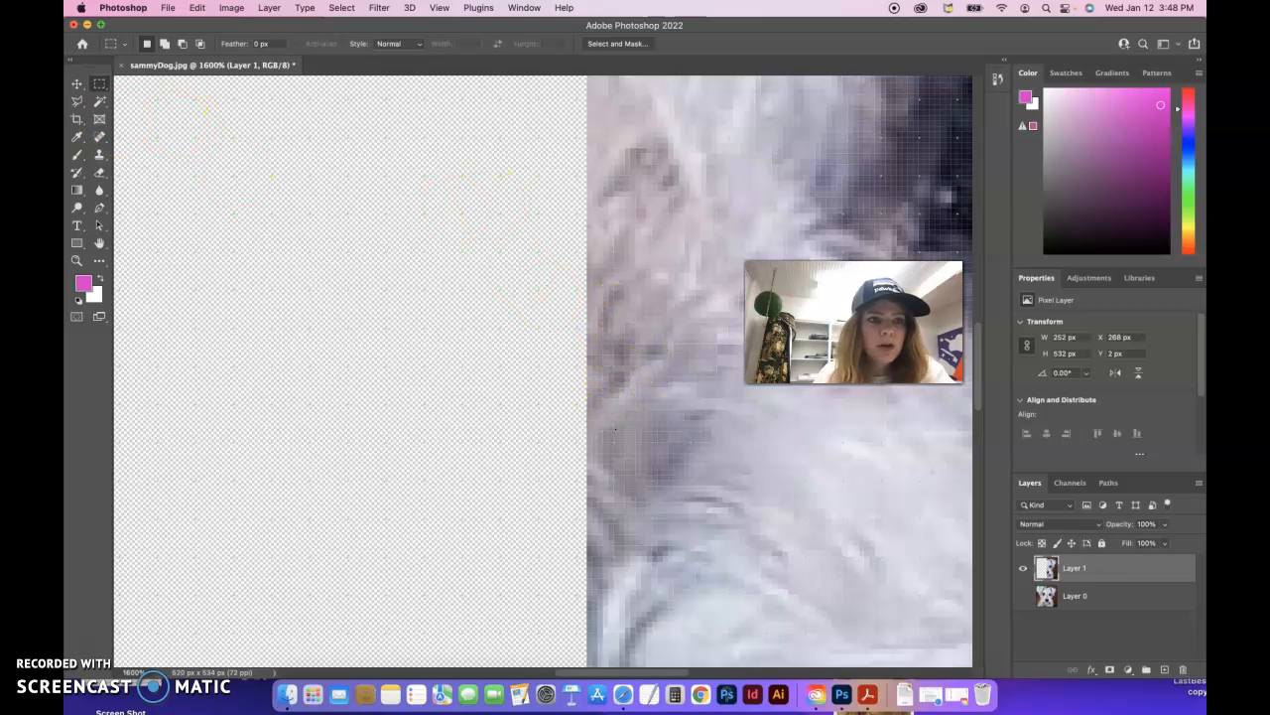
left_click(76, 83)
left_click_drag(640, 260, 629, 258)
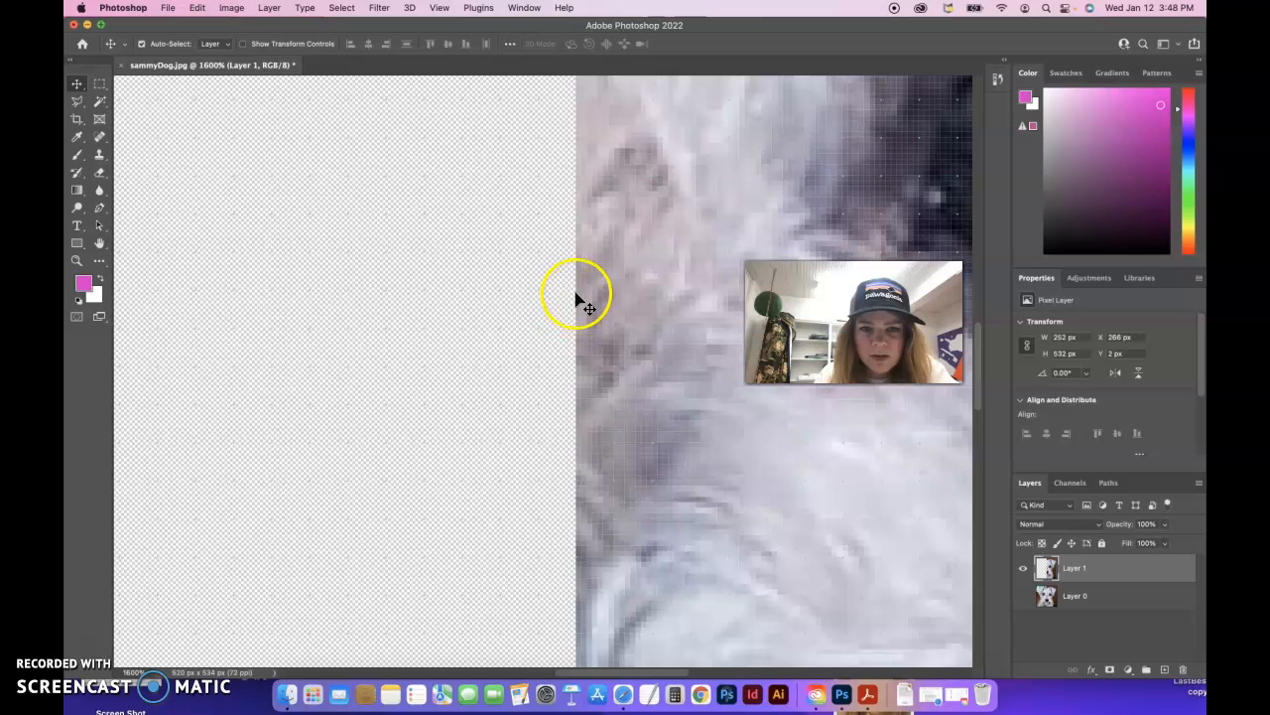
key("super+0")
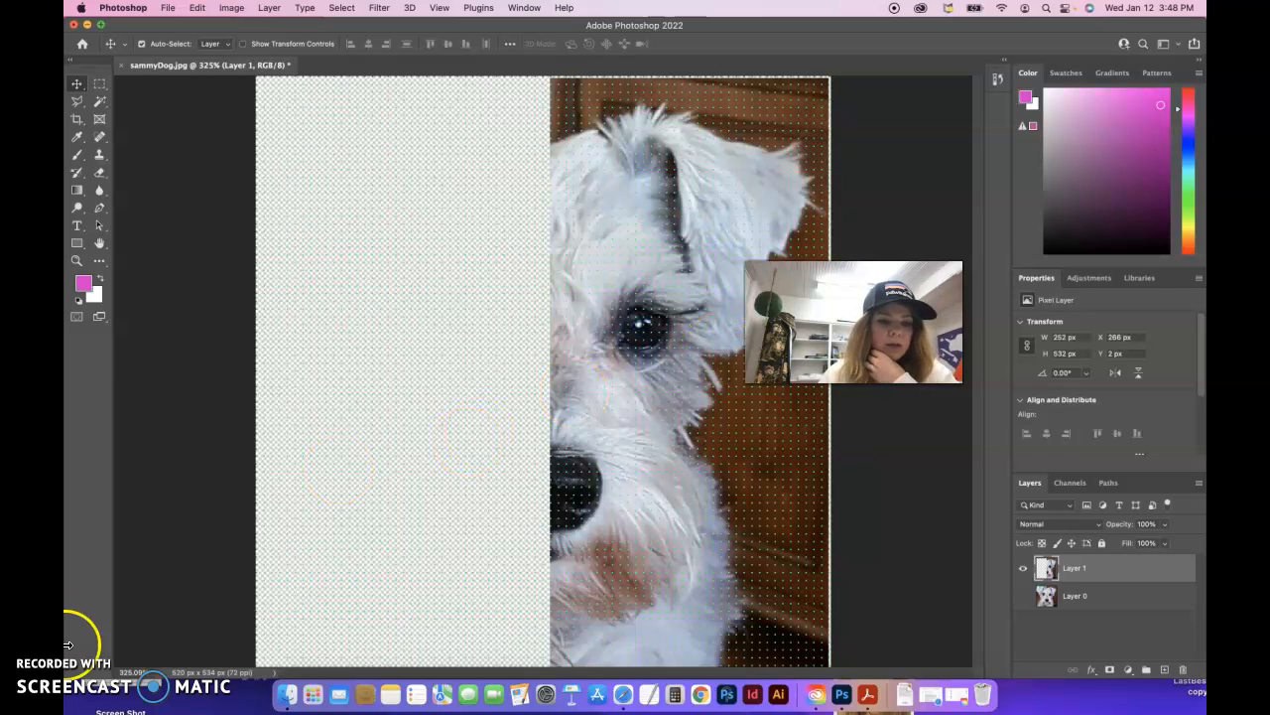
Select a triangle about 6 by 6 px between grid dots just above the eye with the Polygonal Lasso tool.
left_click(78, 103)
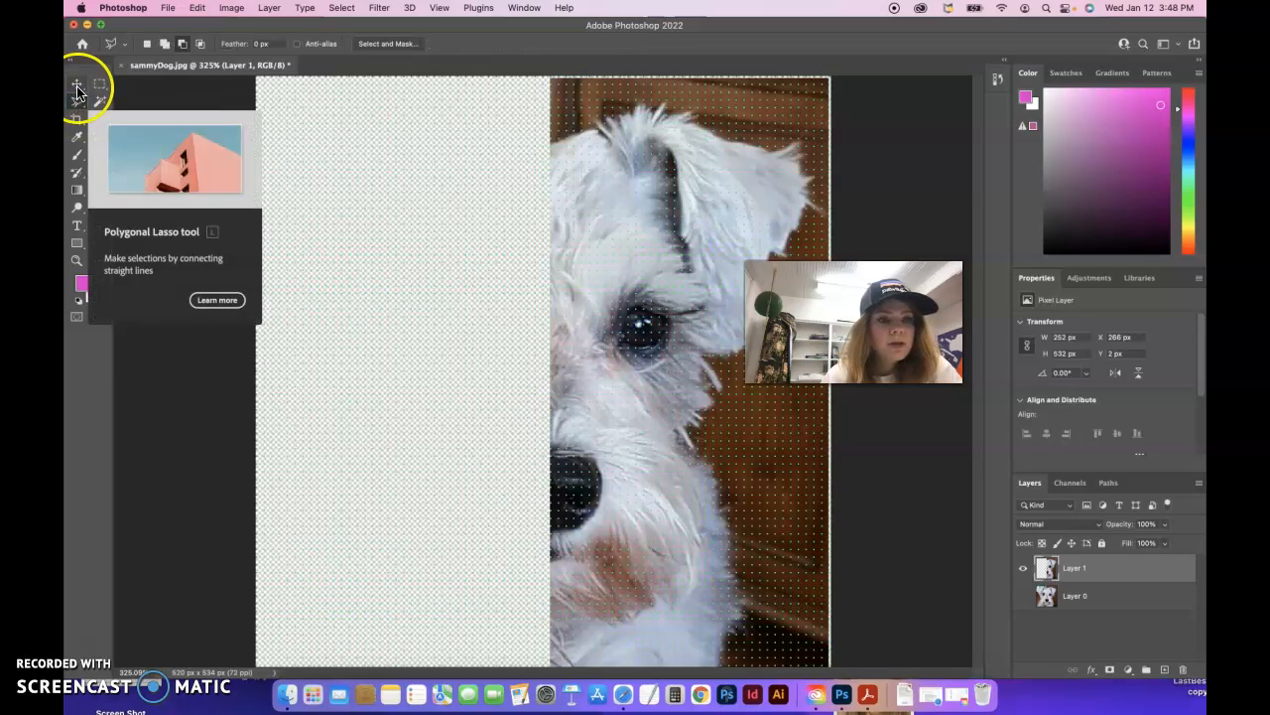
left_click(77, 105)
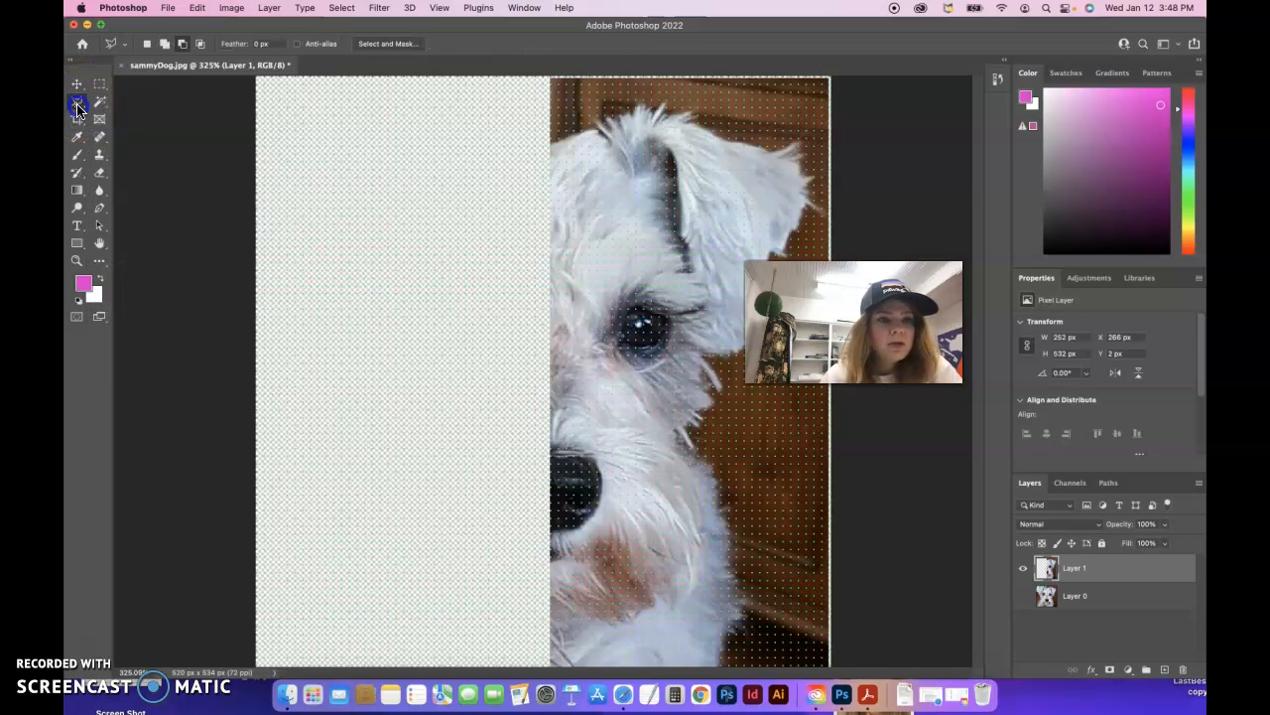
left_click_drag(77, 107, 119, 116)
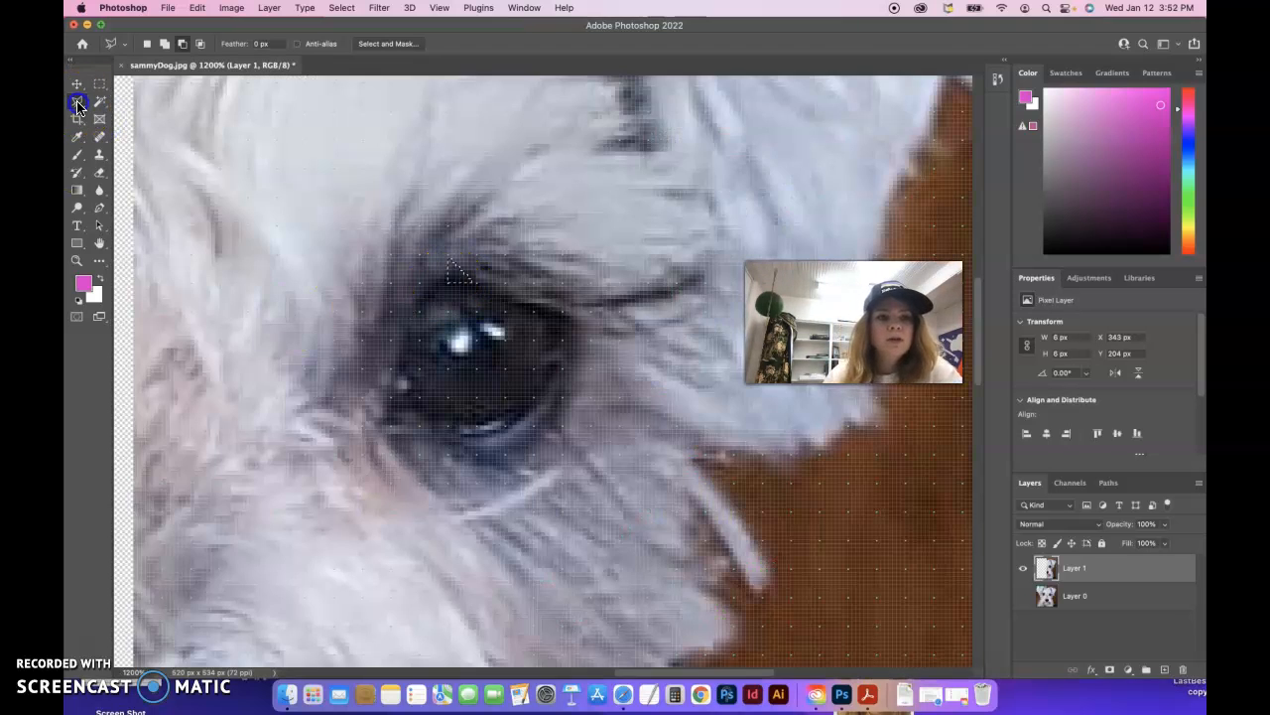
left_click(462, 278)
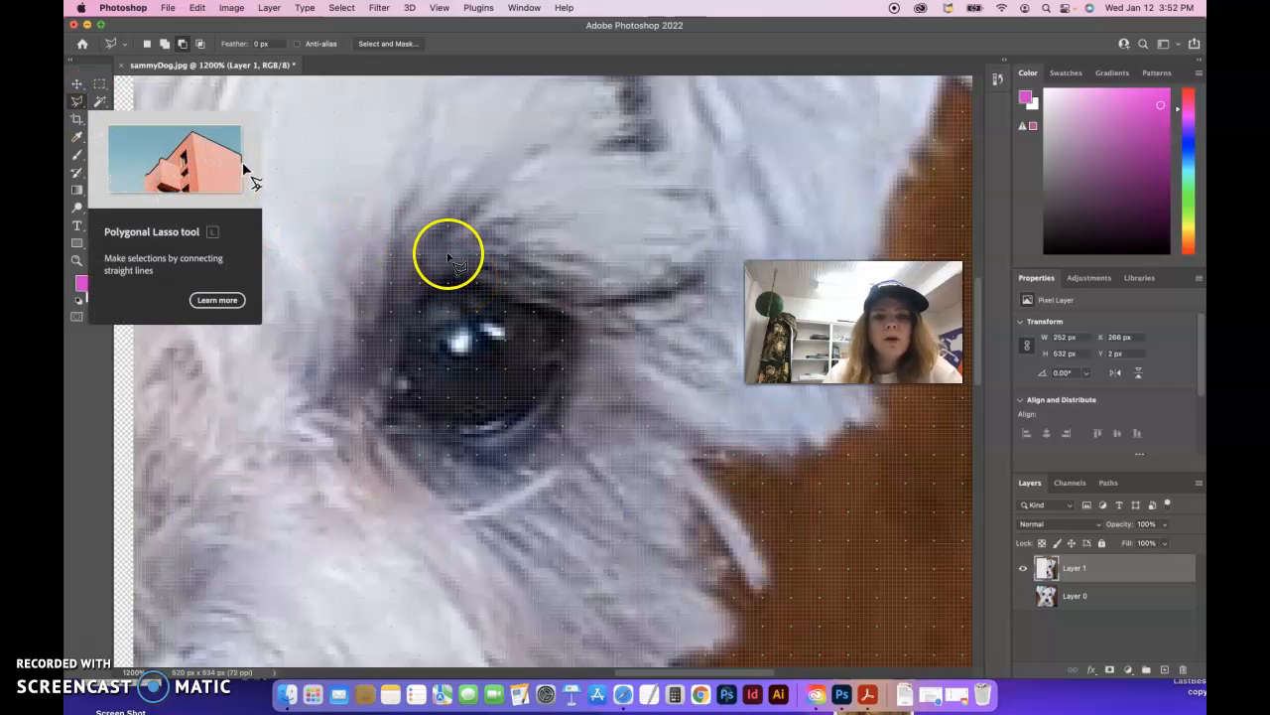
left_click(504, 286)
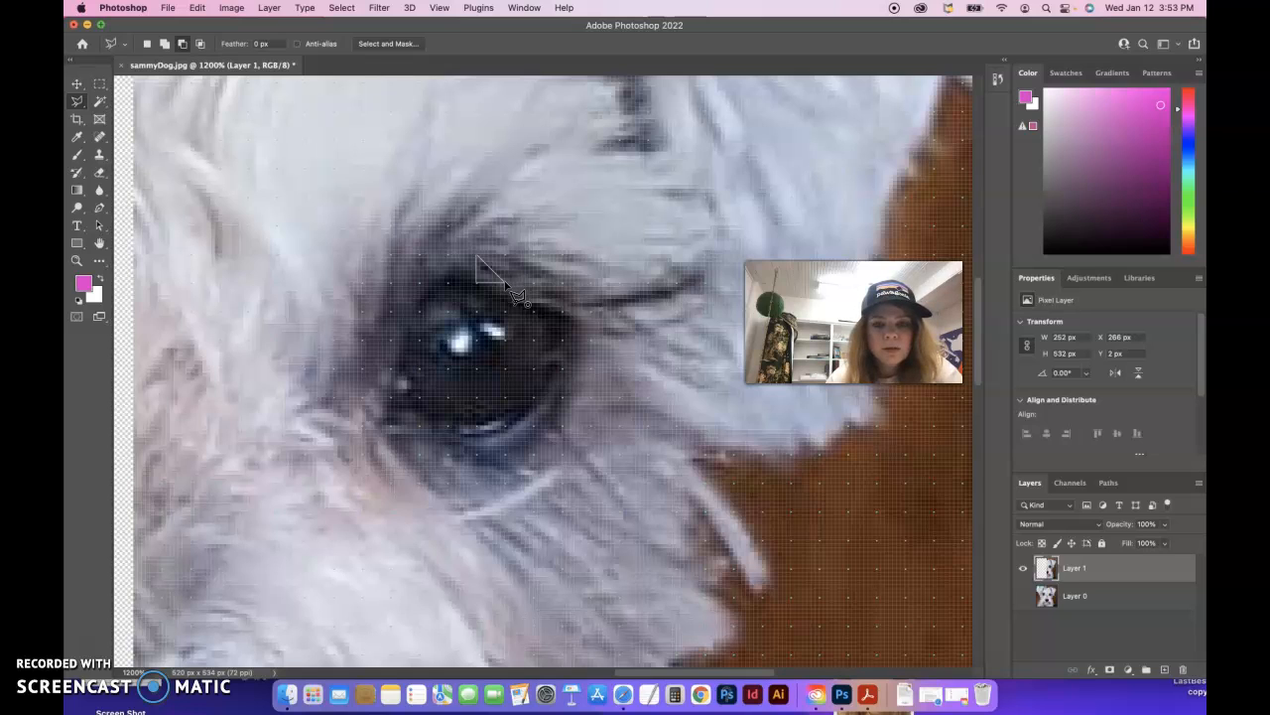
left_click(505, 284)
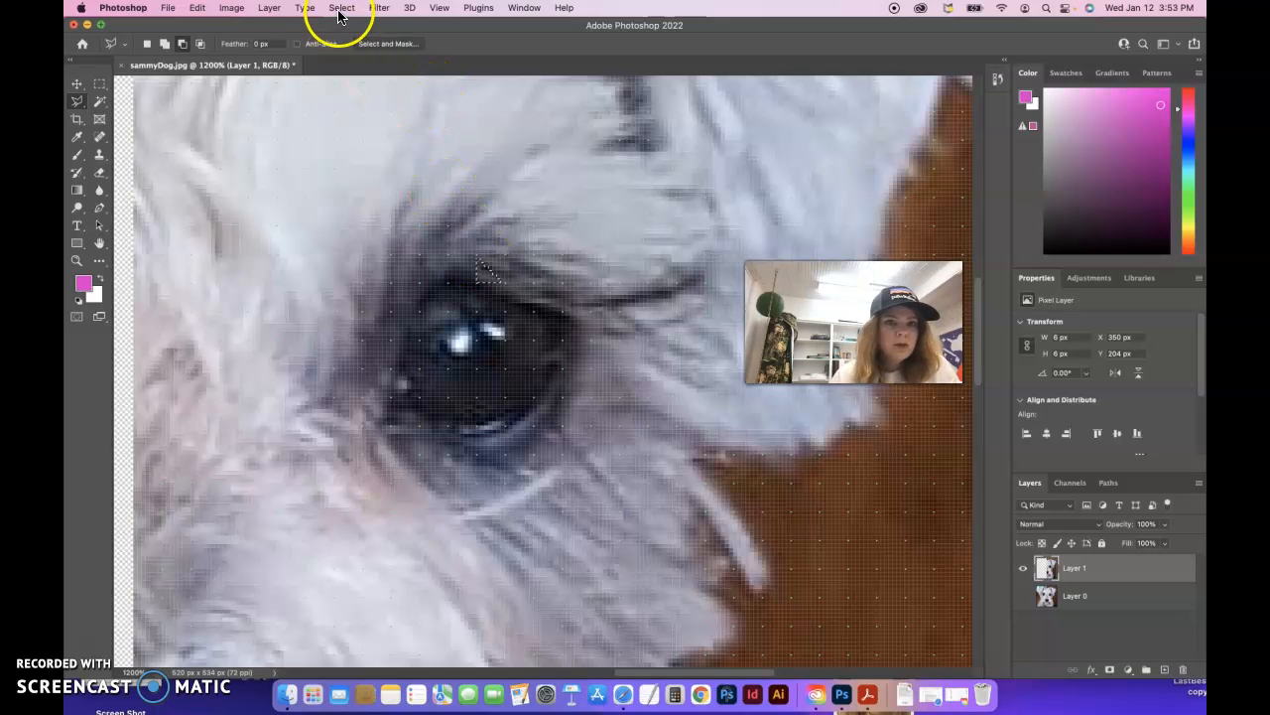
Apply the Average blur to the selected triangle above the eye.
left_click(379, 10)
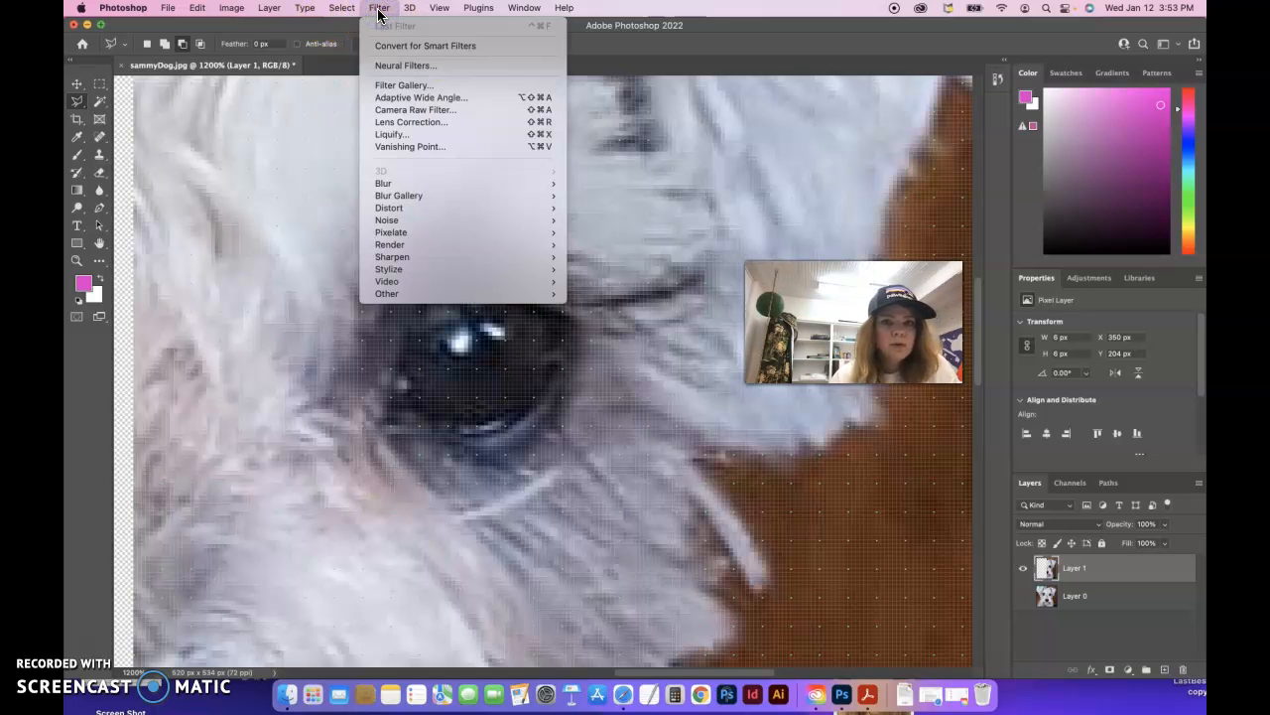
mouse_move(496, 185)
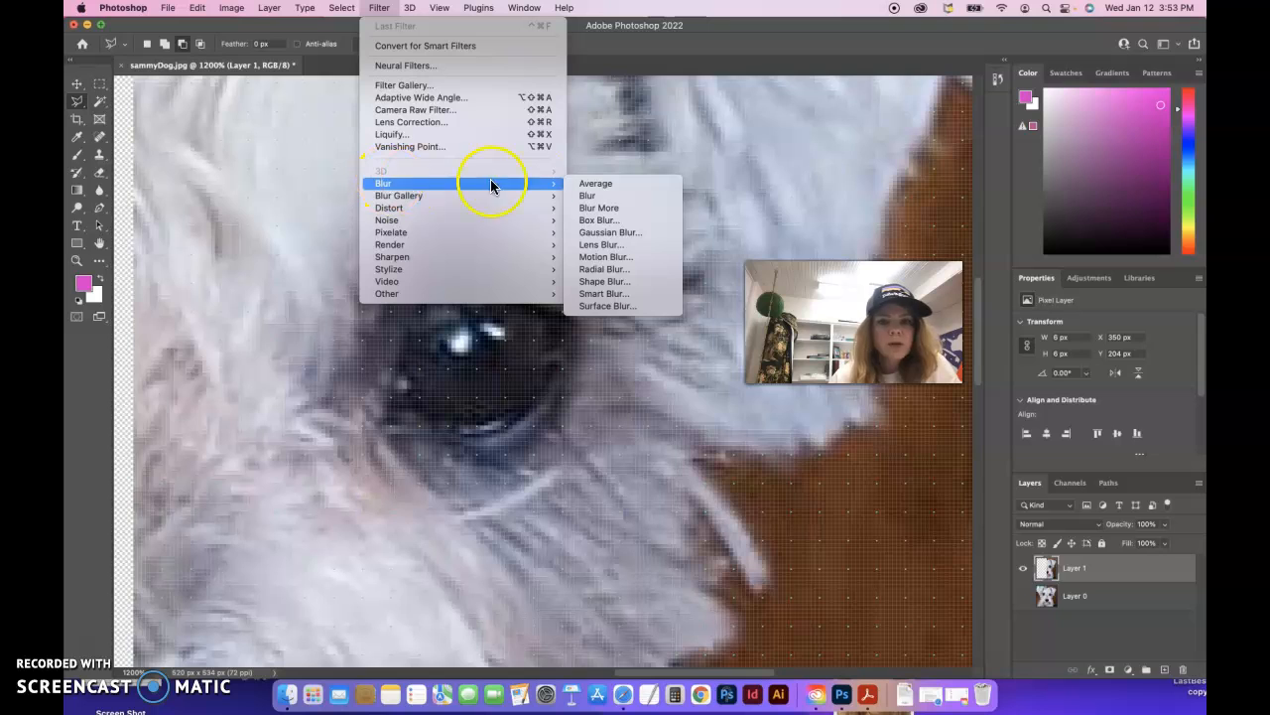
left_click(589, 185)
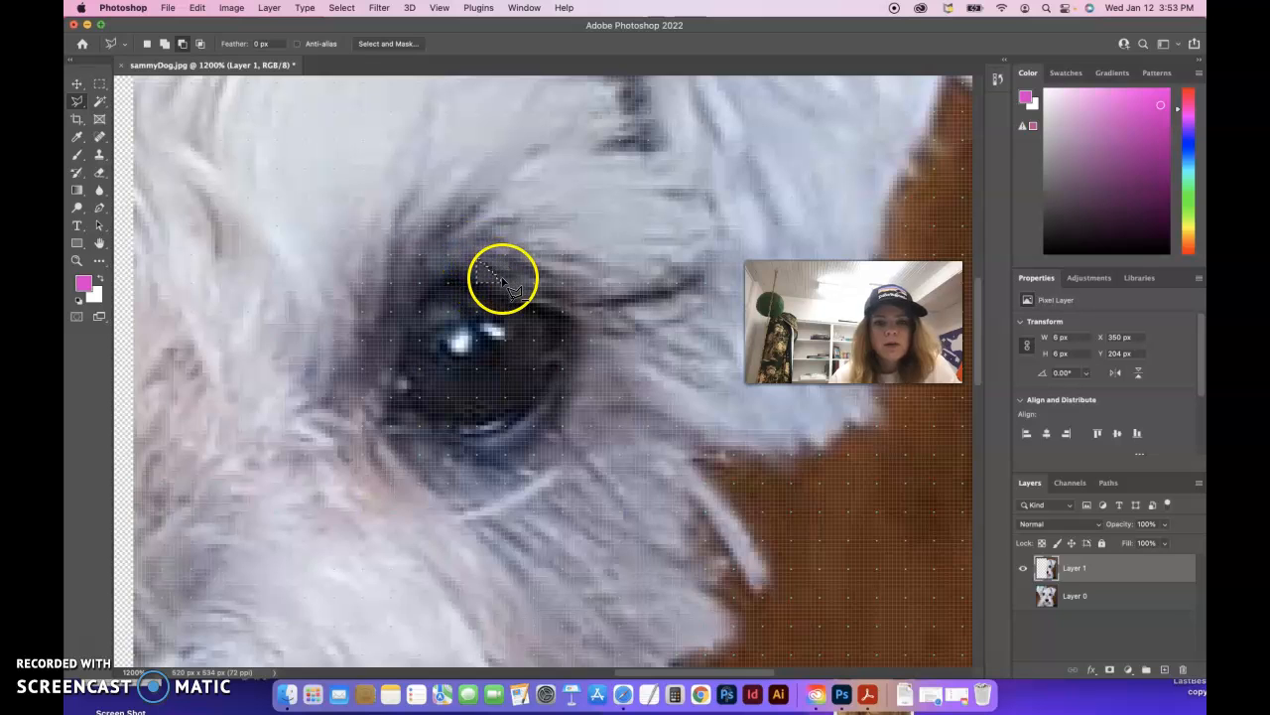
Select the adjoining triangle, about 7 by 7 px, that completes the grid square above the eye and apply the Average blur.
left_click(514, 269)
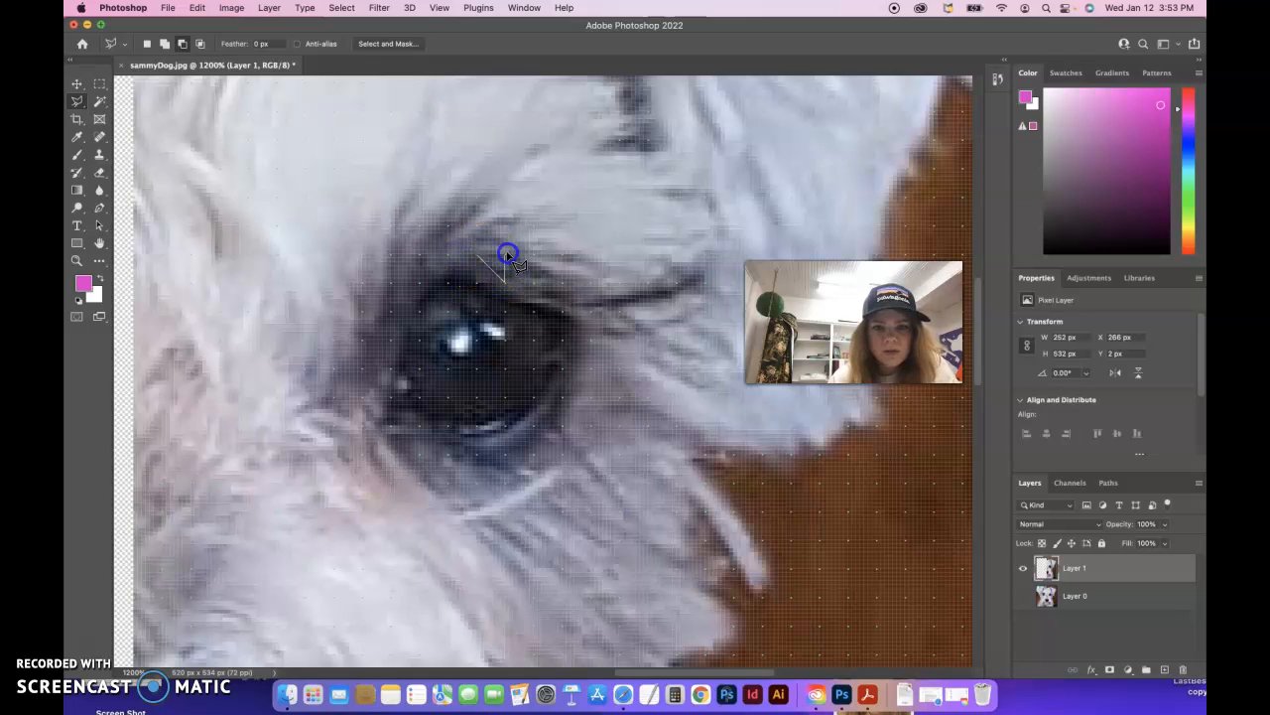
left_click_drag(476, 255, 499, 278)
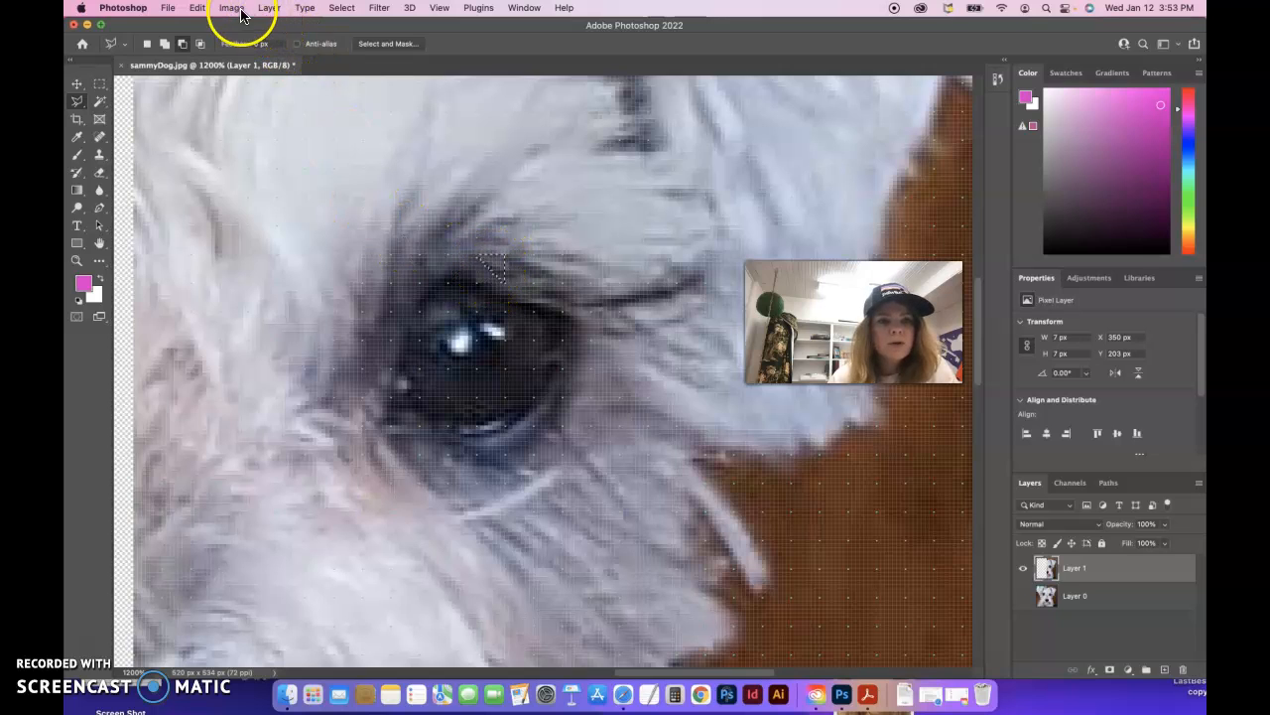
left_click(378, 8)
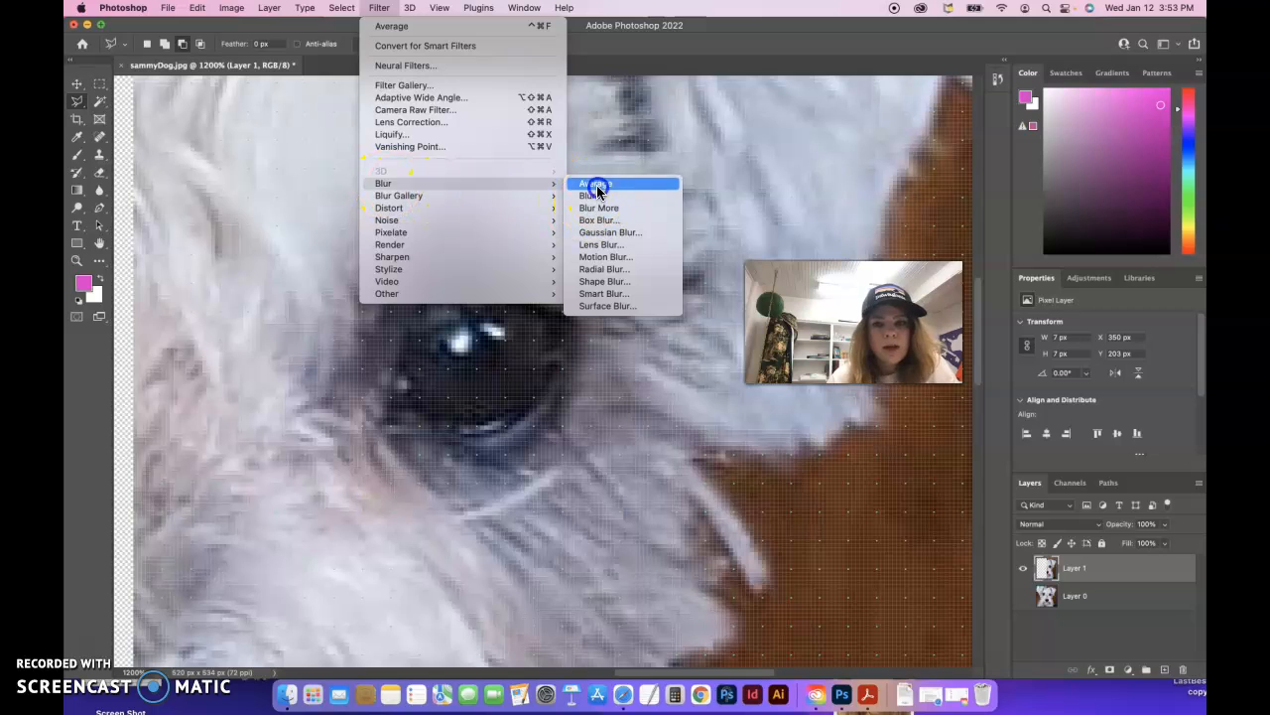
left_click(594, 189)
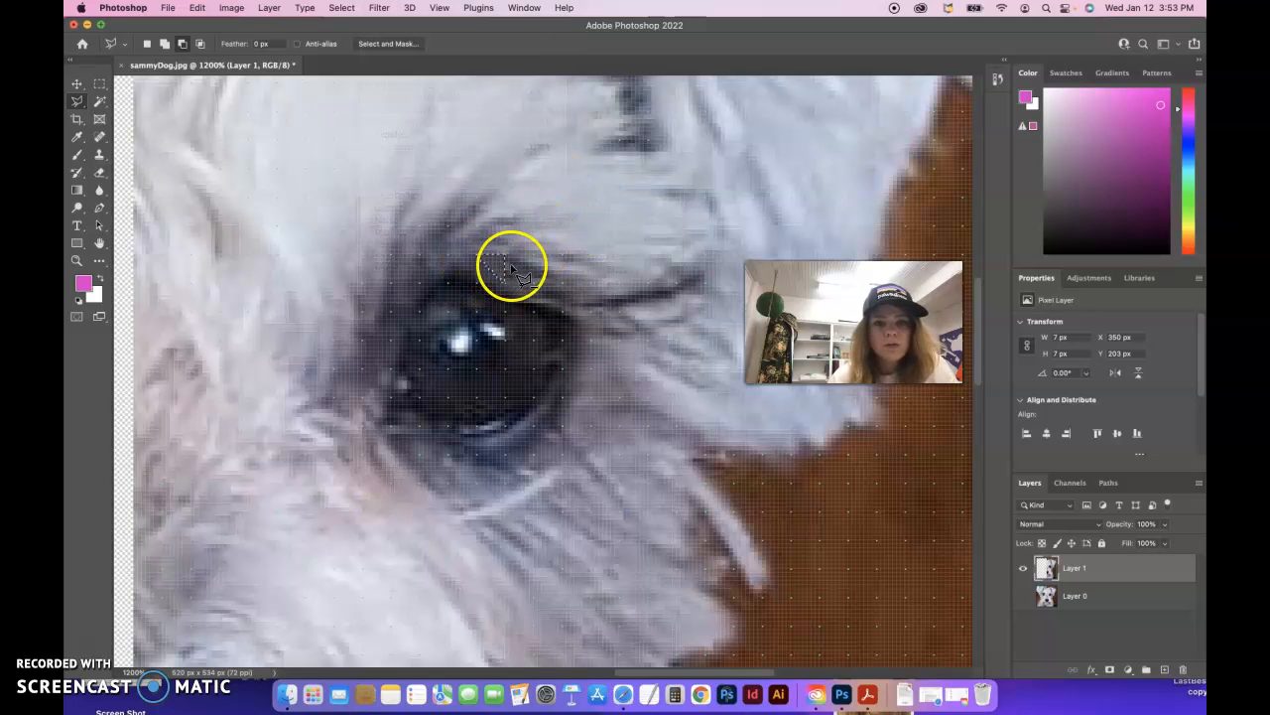
Select a triangle about 7 by 7 px in the grid square directly below, at the eye's upper edge, and apply the Average blur.
left_click(506, 286)
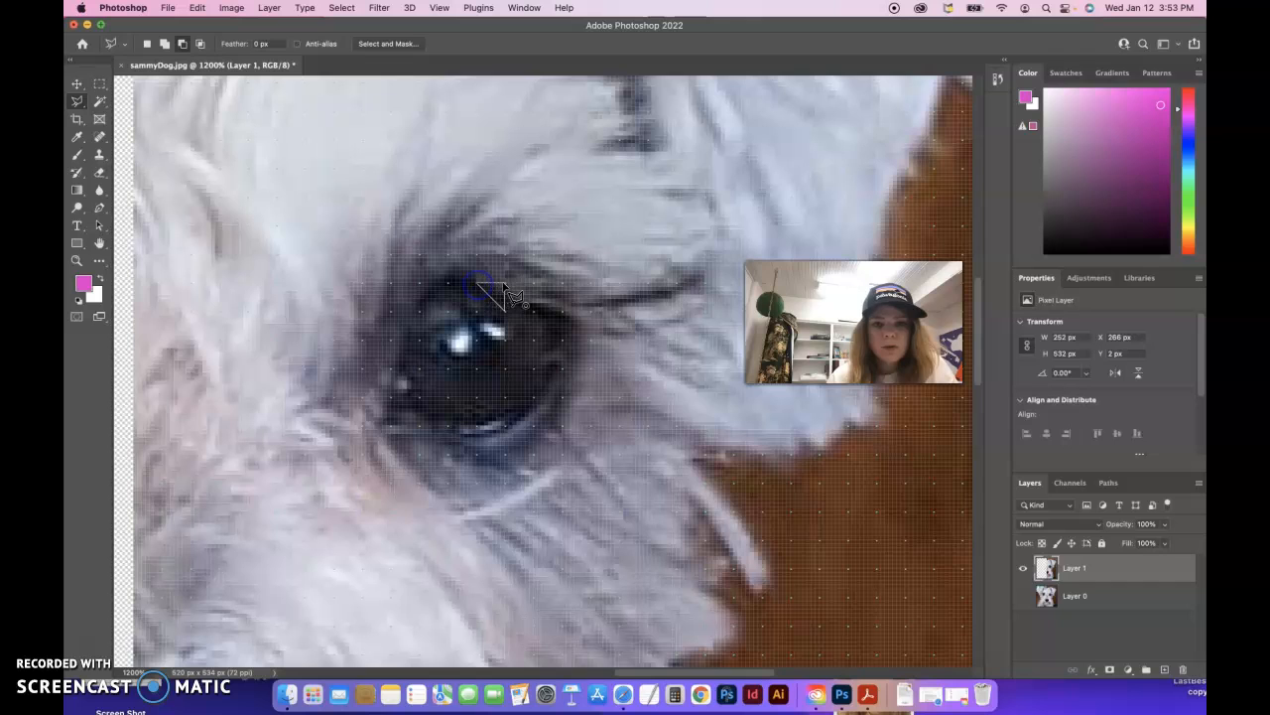
double_click(446, 252)
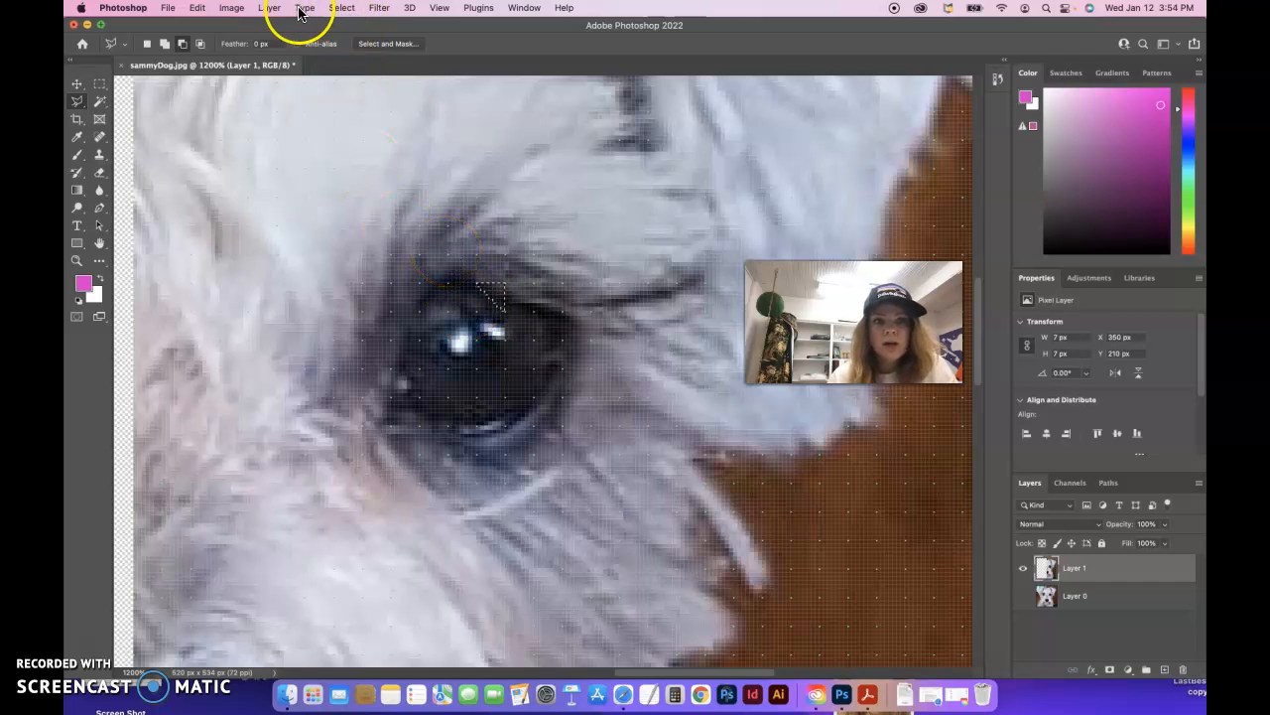
left_click(228, 8)
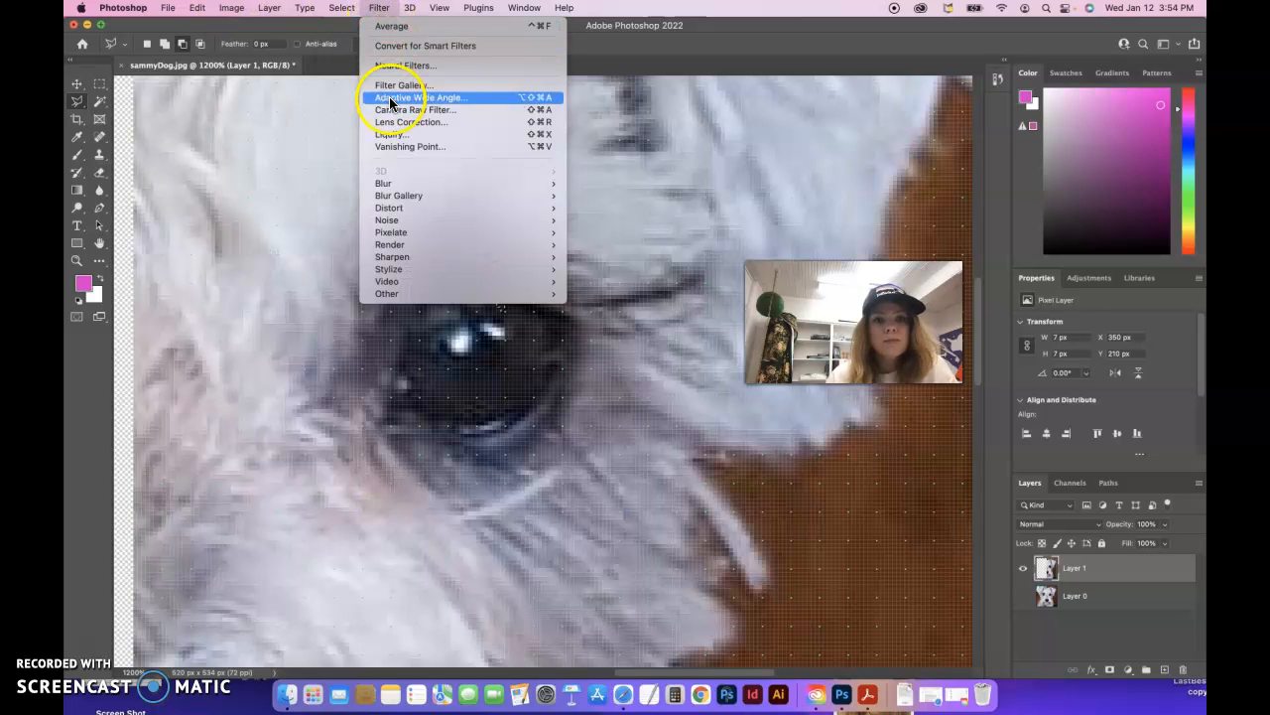
mouse_move(403, 183)
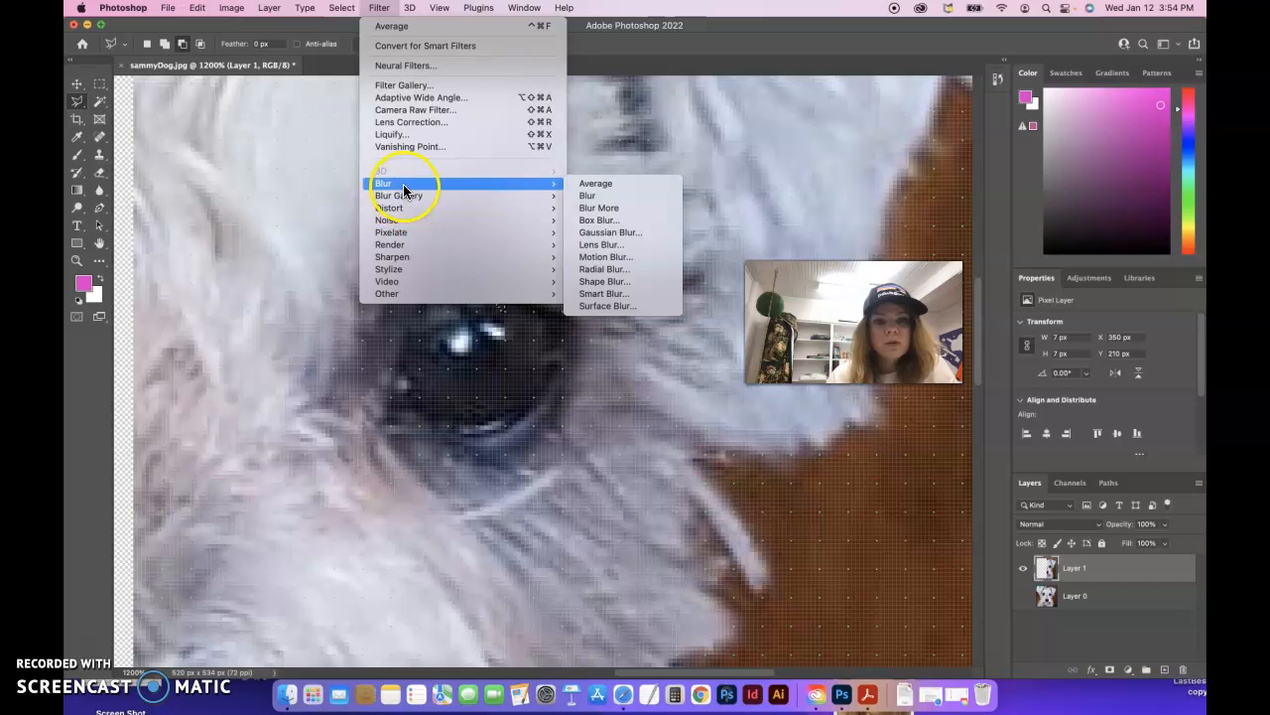
left_click(603, 181)
left_click(587, 210)
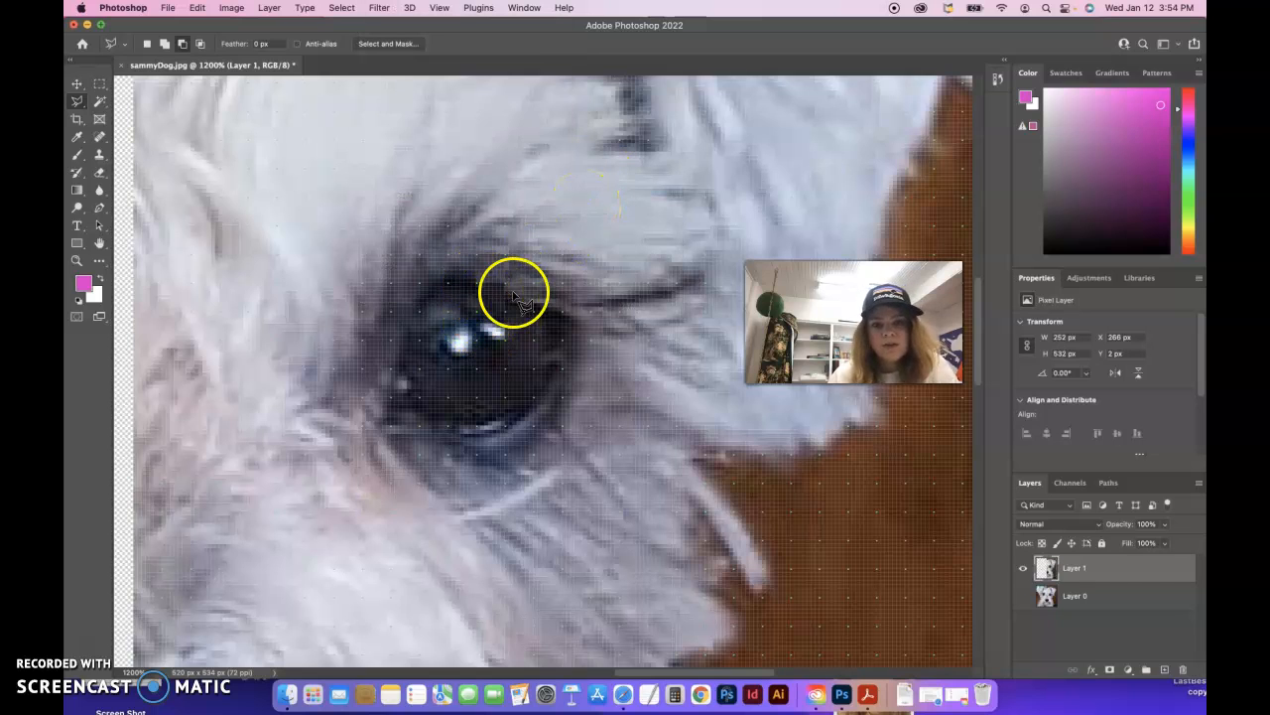
Select a larger triangle about 13 by 14 px in the dark lower part of the eye, with its corners on grid dots.
left_click(478, 284)
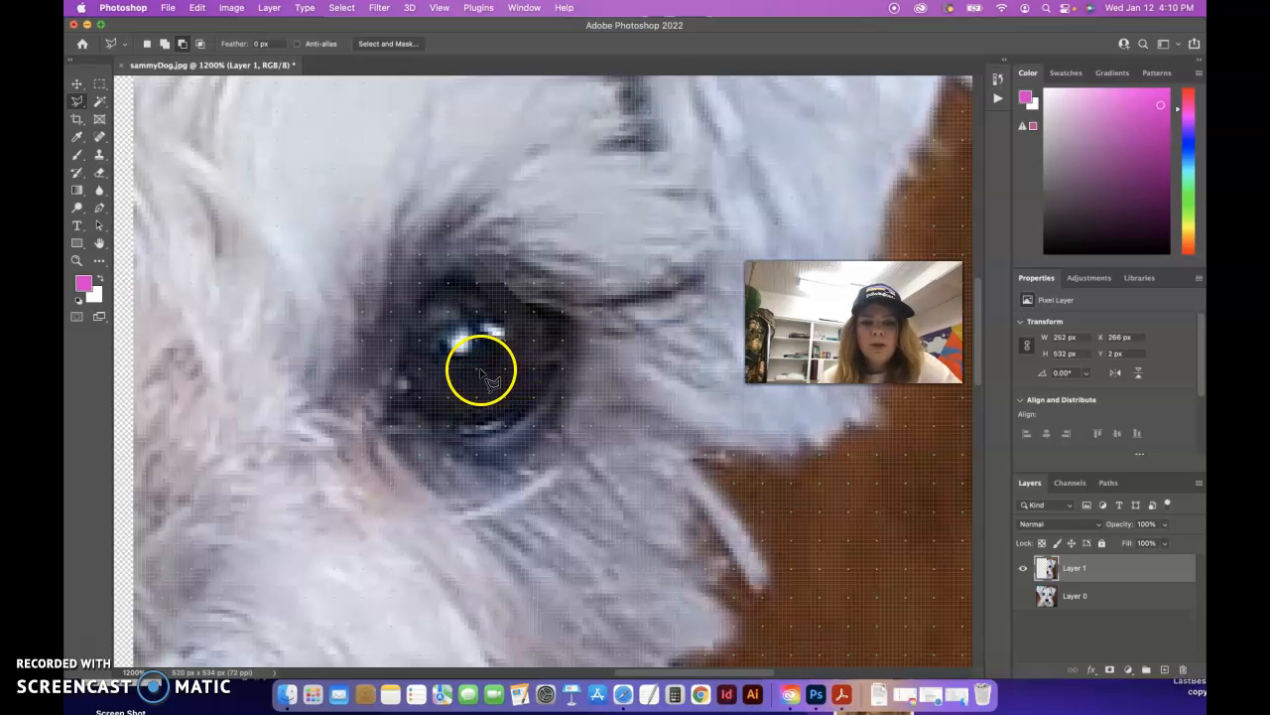
left_click(477, 371)
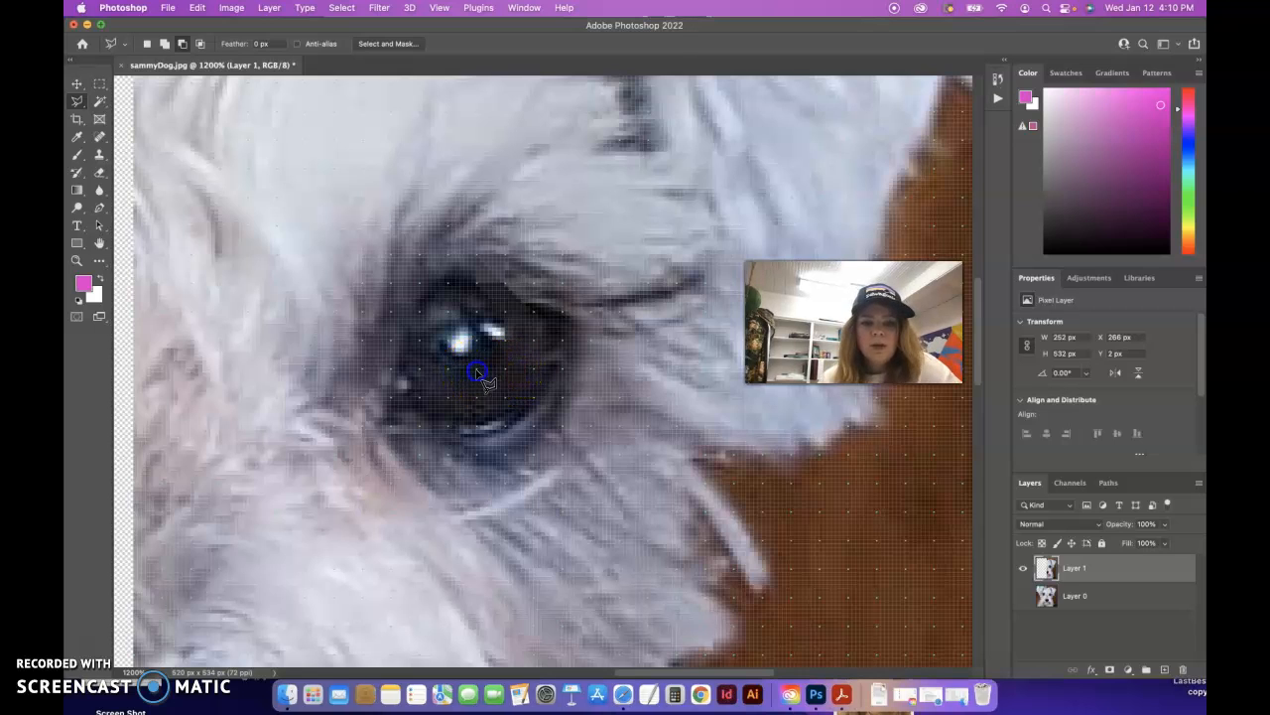
left_click(533, 392)
left_click(477, 372)
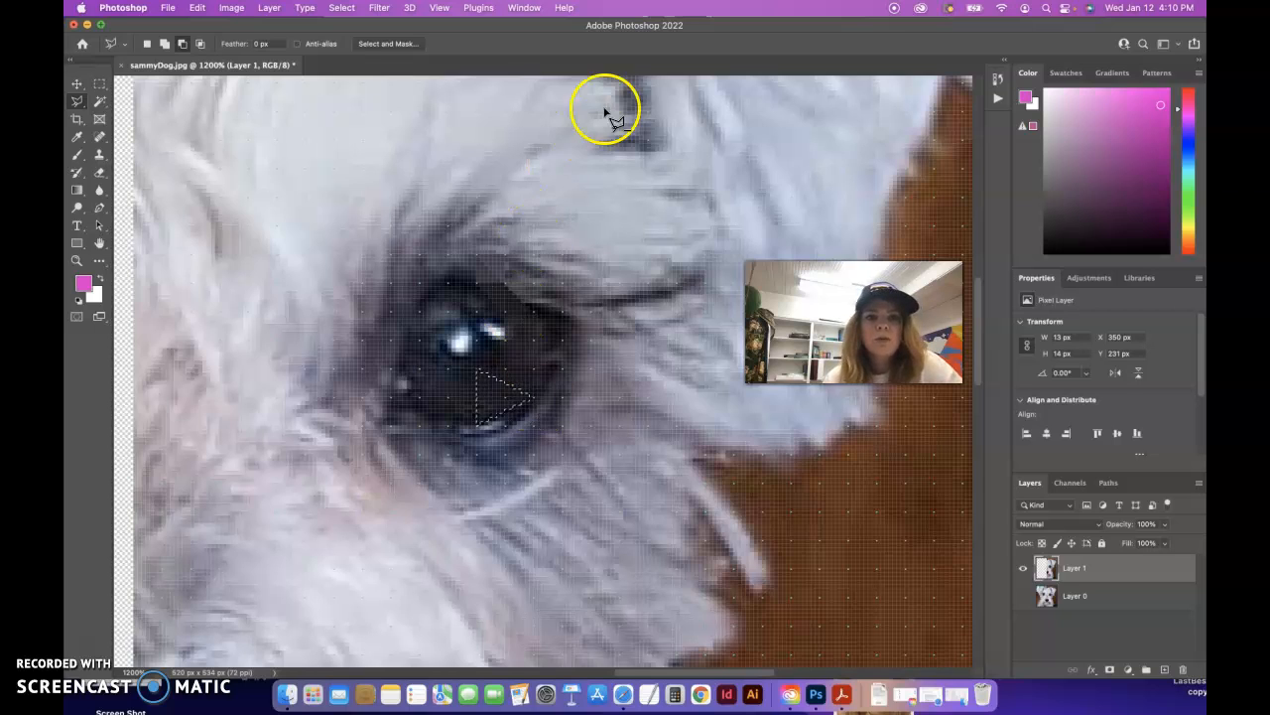
Create a new action set named Low Poly.
left_click(525, 8)
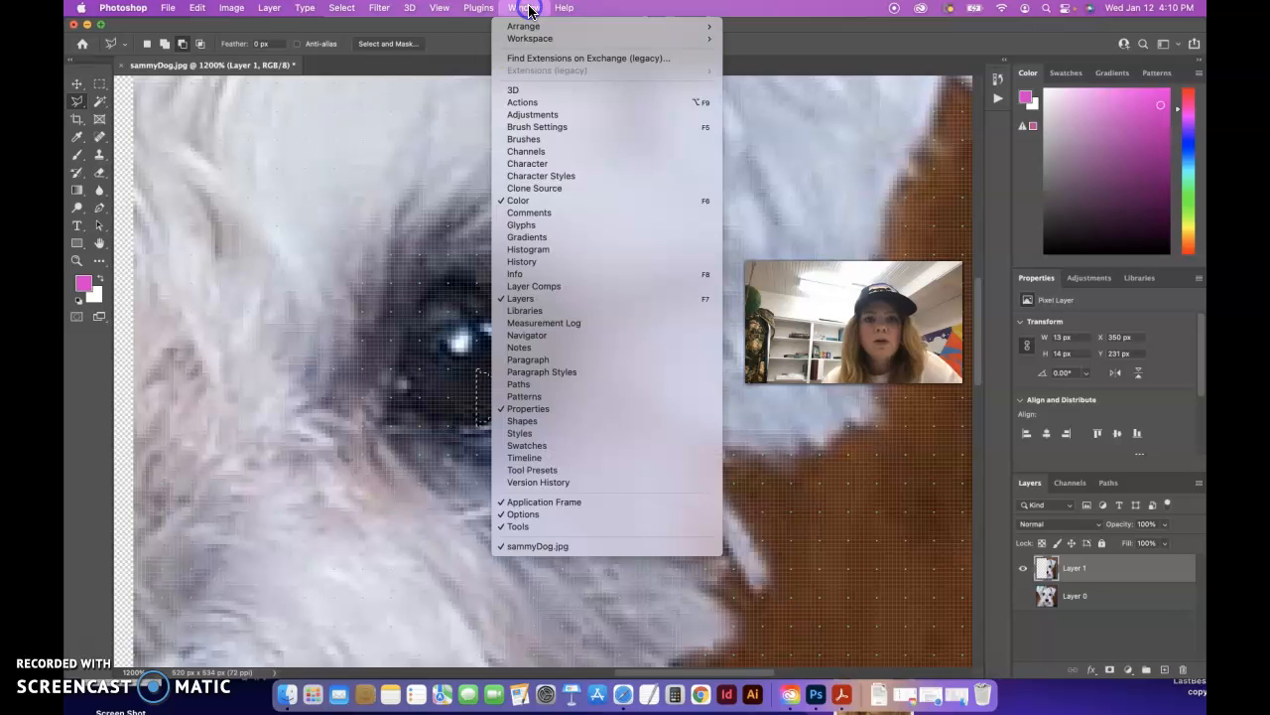
left_click(526, 102)
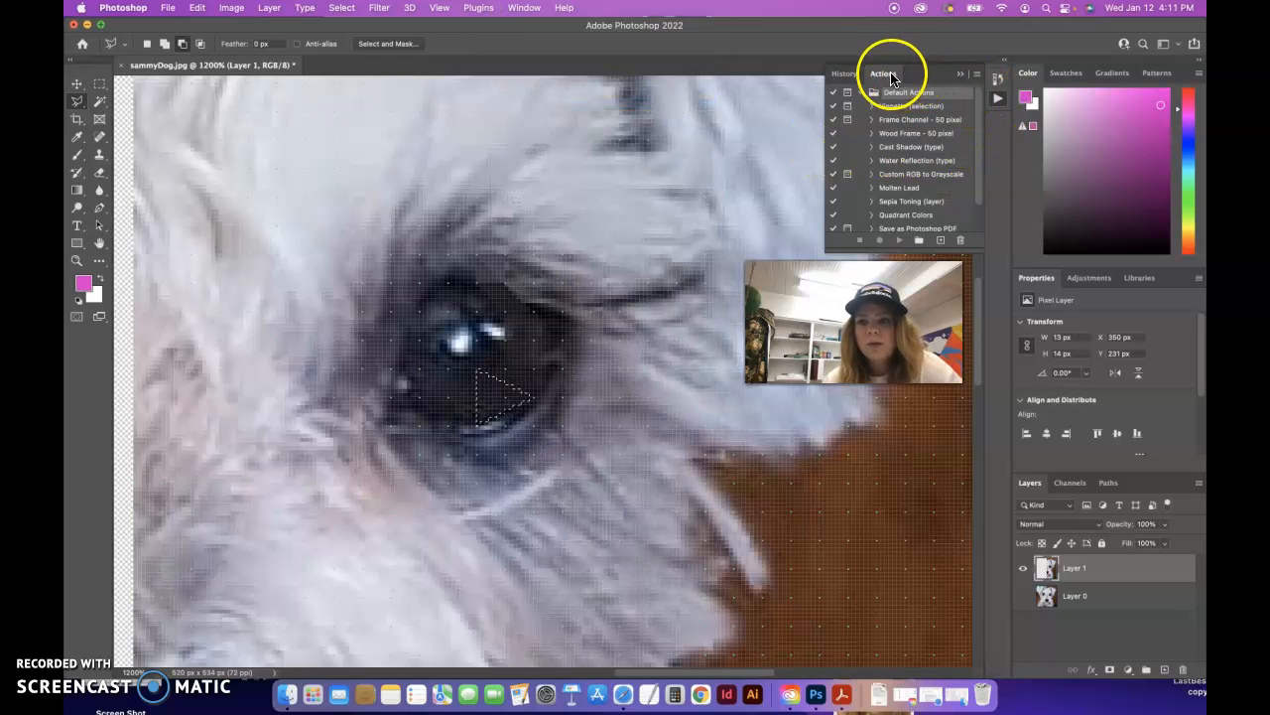
left_click(979, 77)
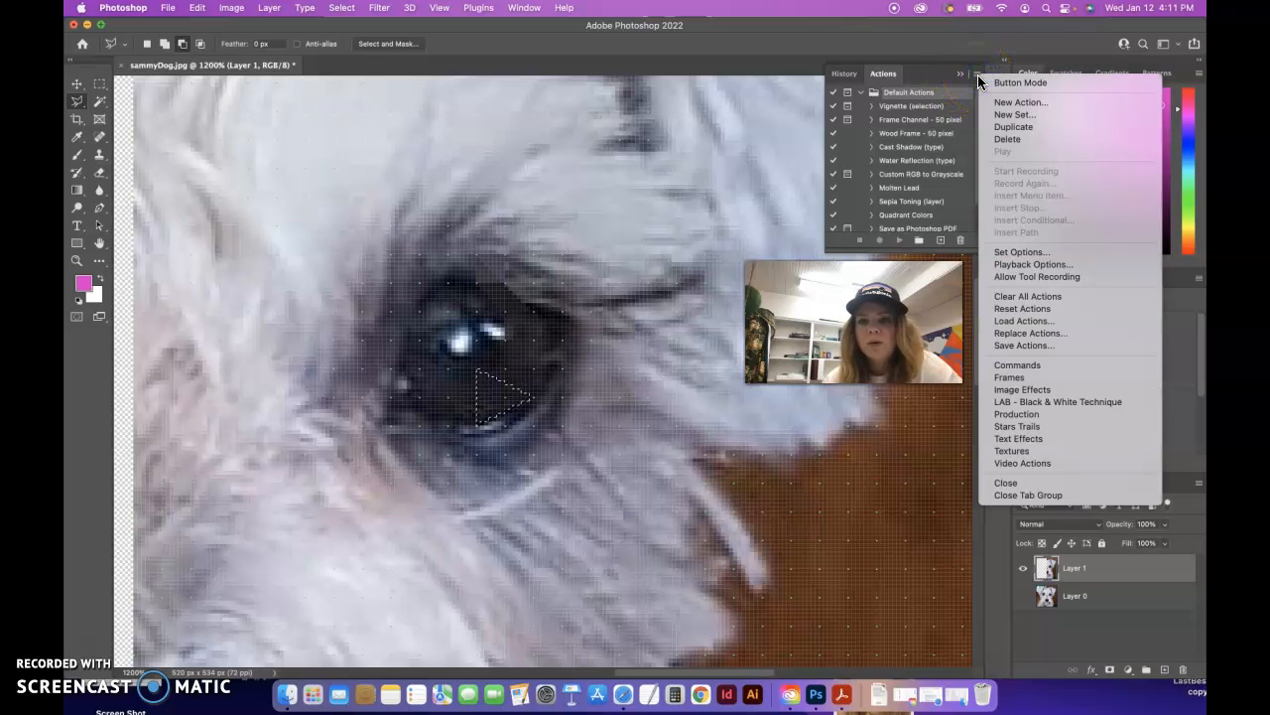
left_click(1002, 114)
type("P")
type("ow Poly")
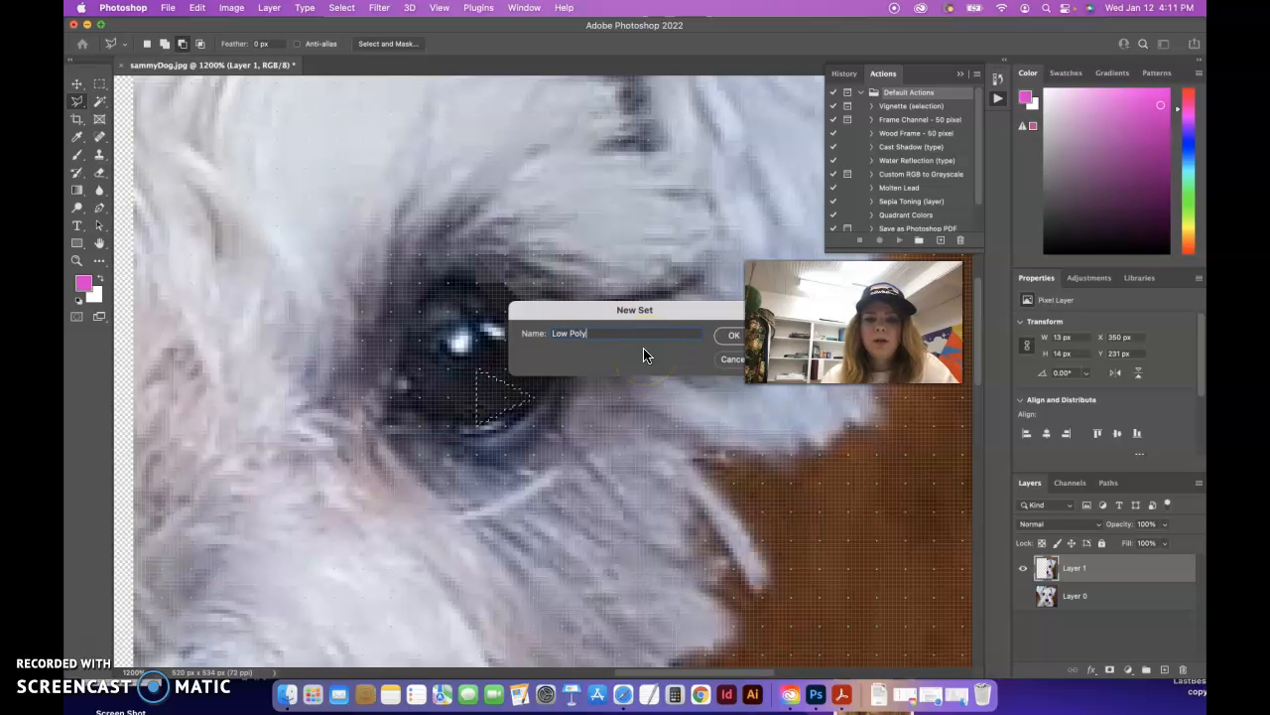
left_click(731, 336)
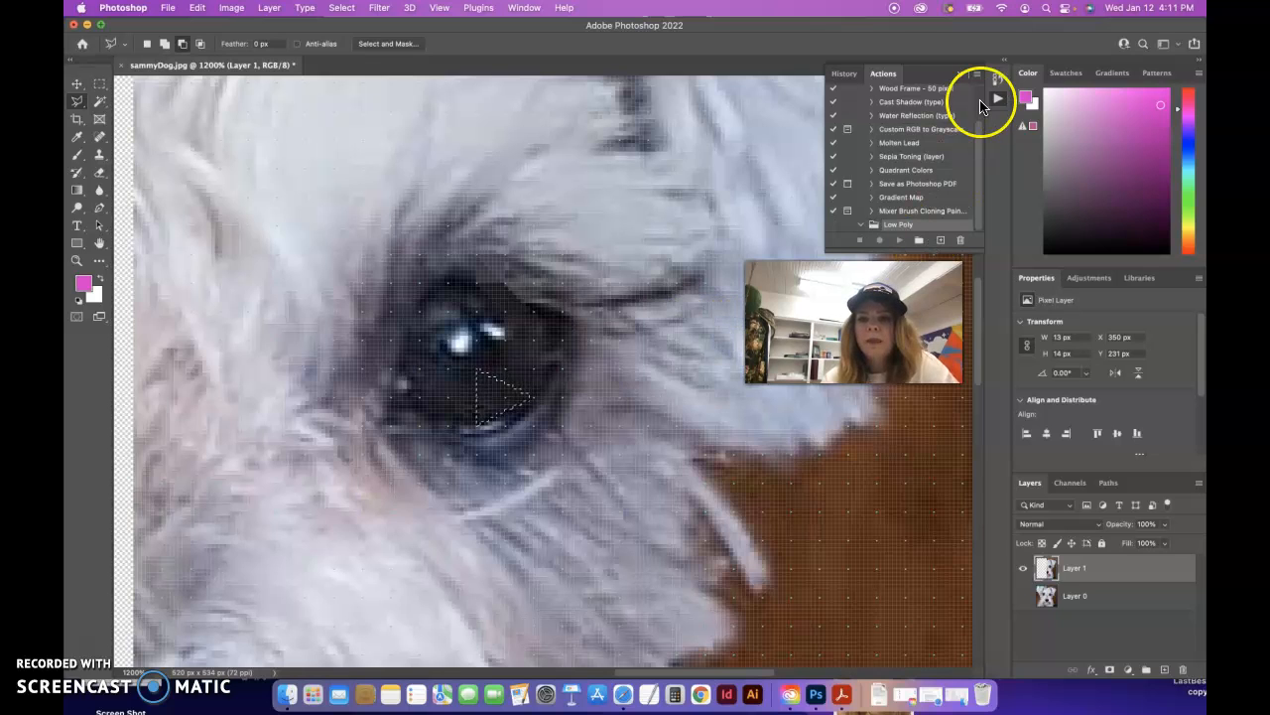
Create an action named LP in the Low Poly set, assign it the F2 function key, accept the shortcut override and start recording.
left_click(977, 74)
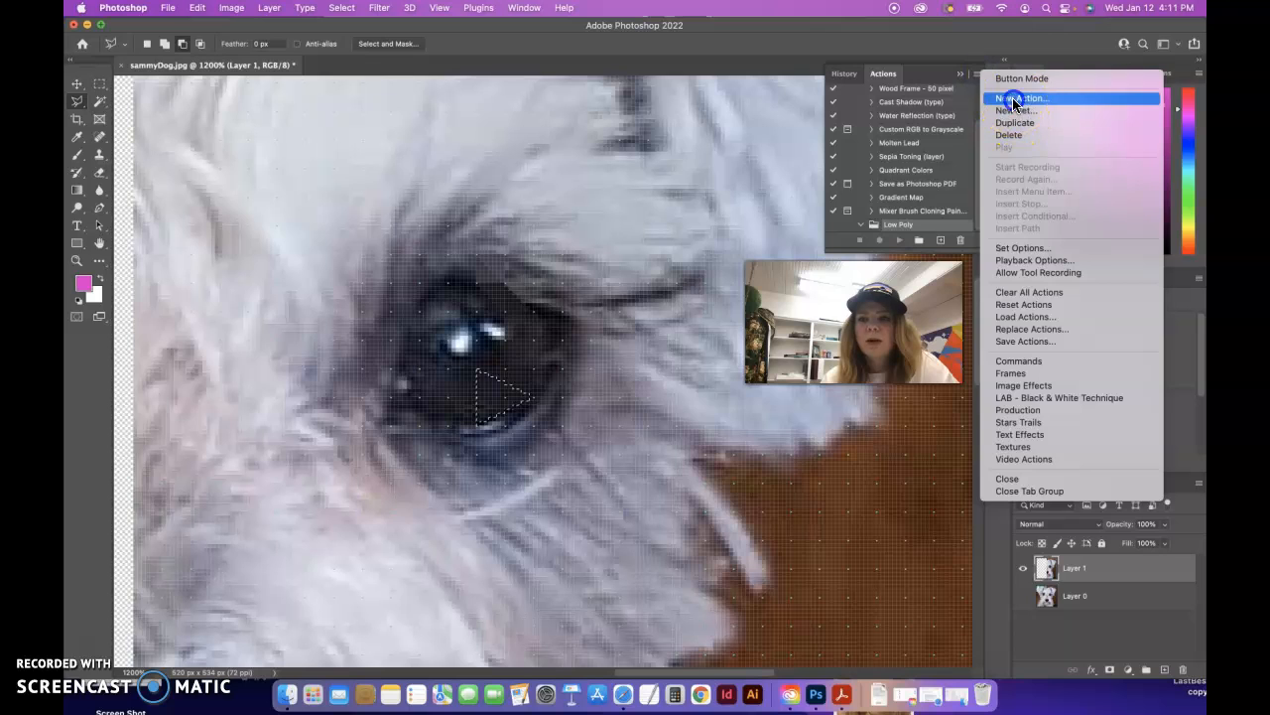
left_click(1003, 98)
type("LP")
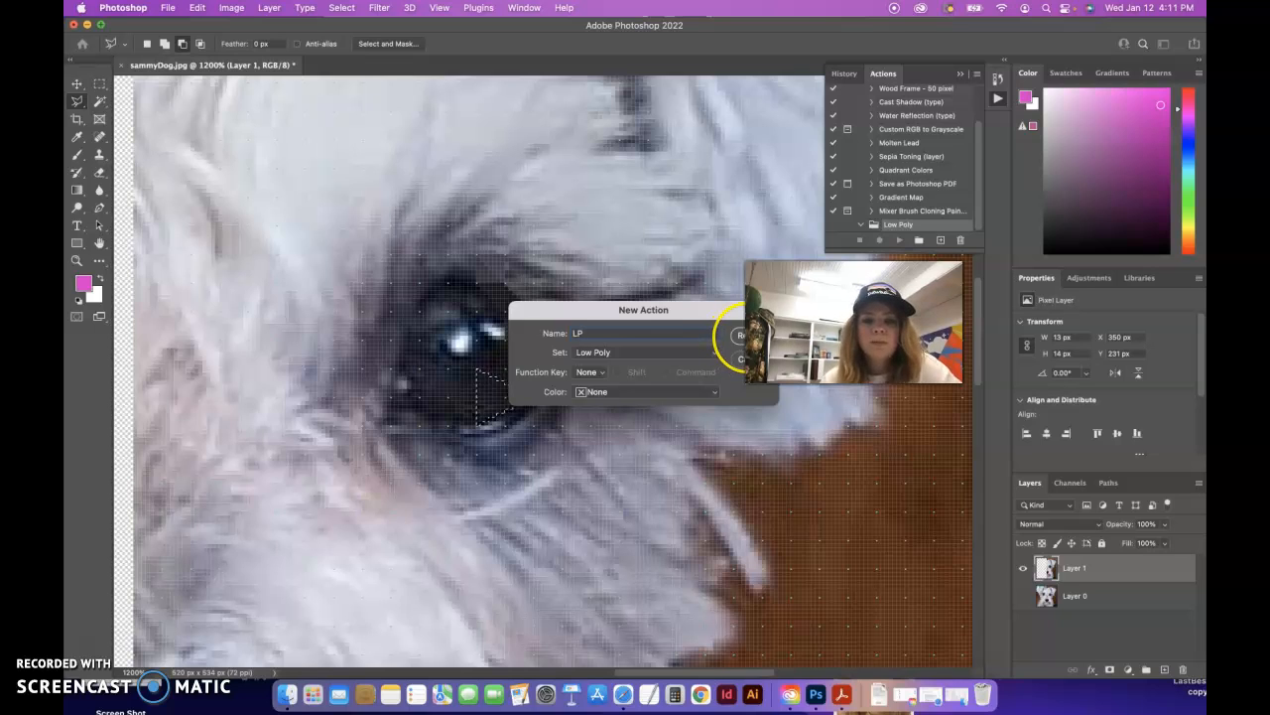
left_click(591, 371)
left_click(592, 407)
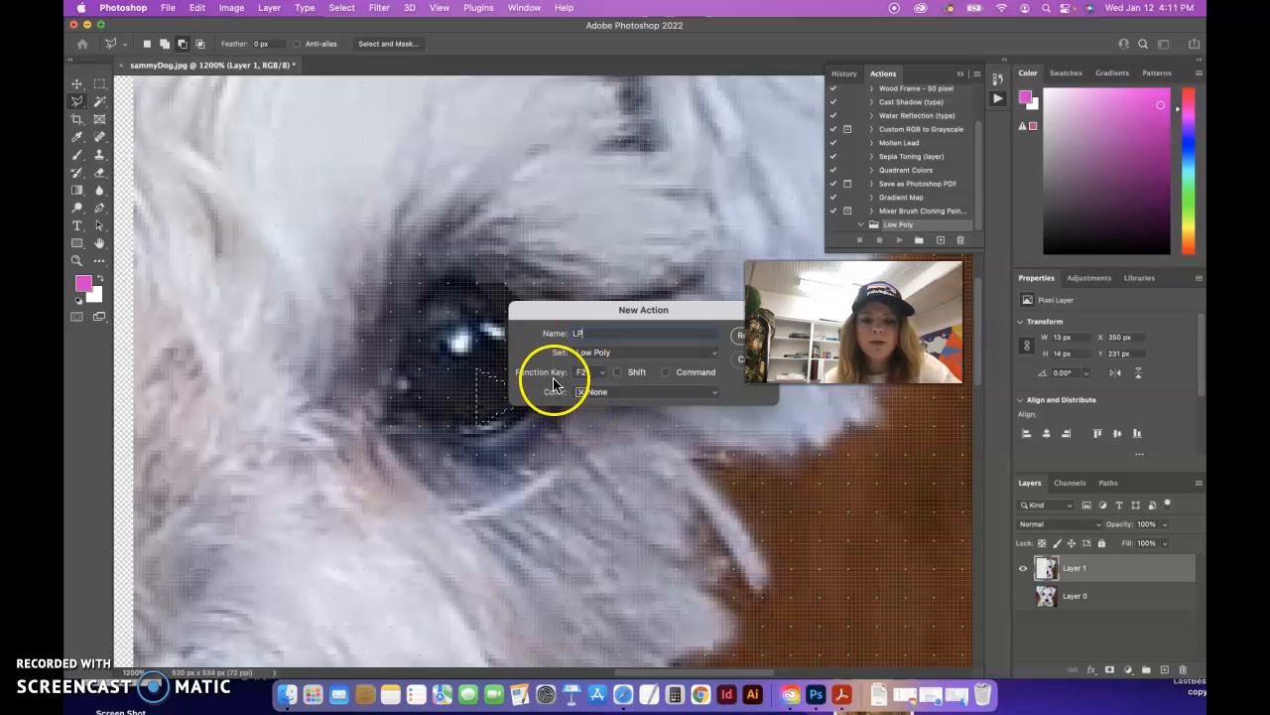
left_click(738, 335)
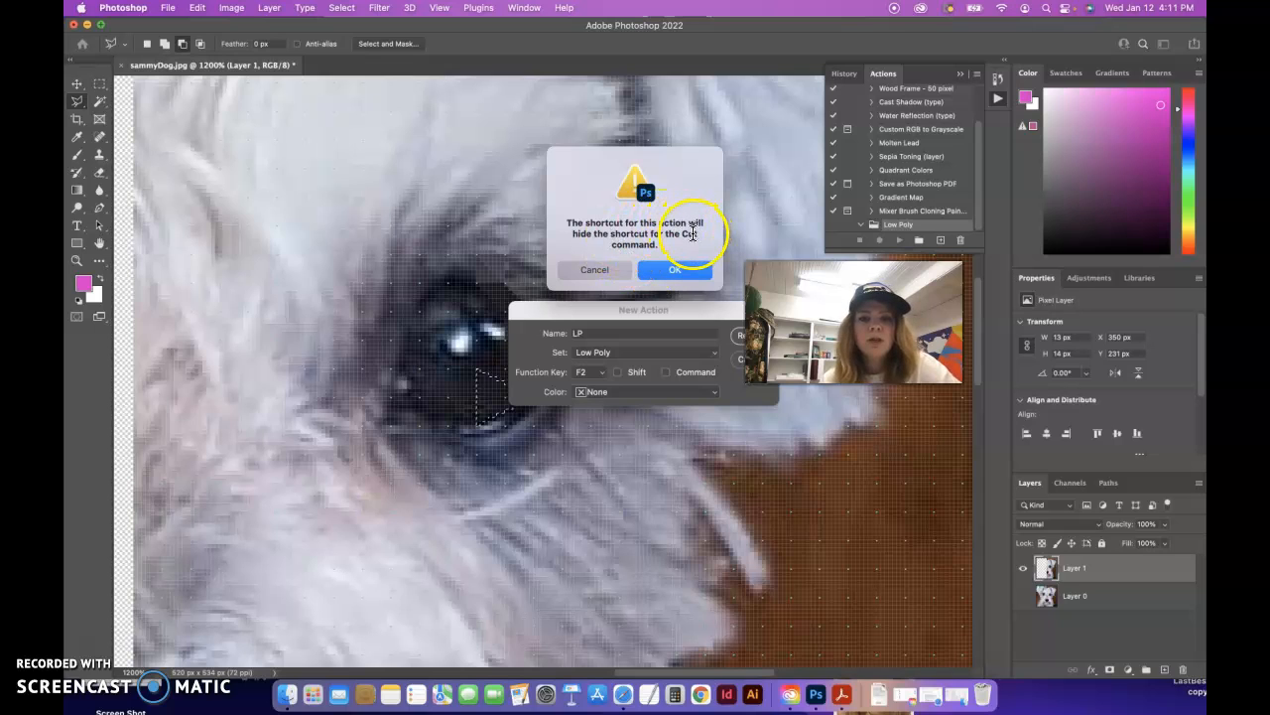
left_click_drag(695, 227, 656, 245)
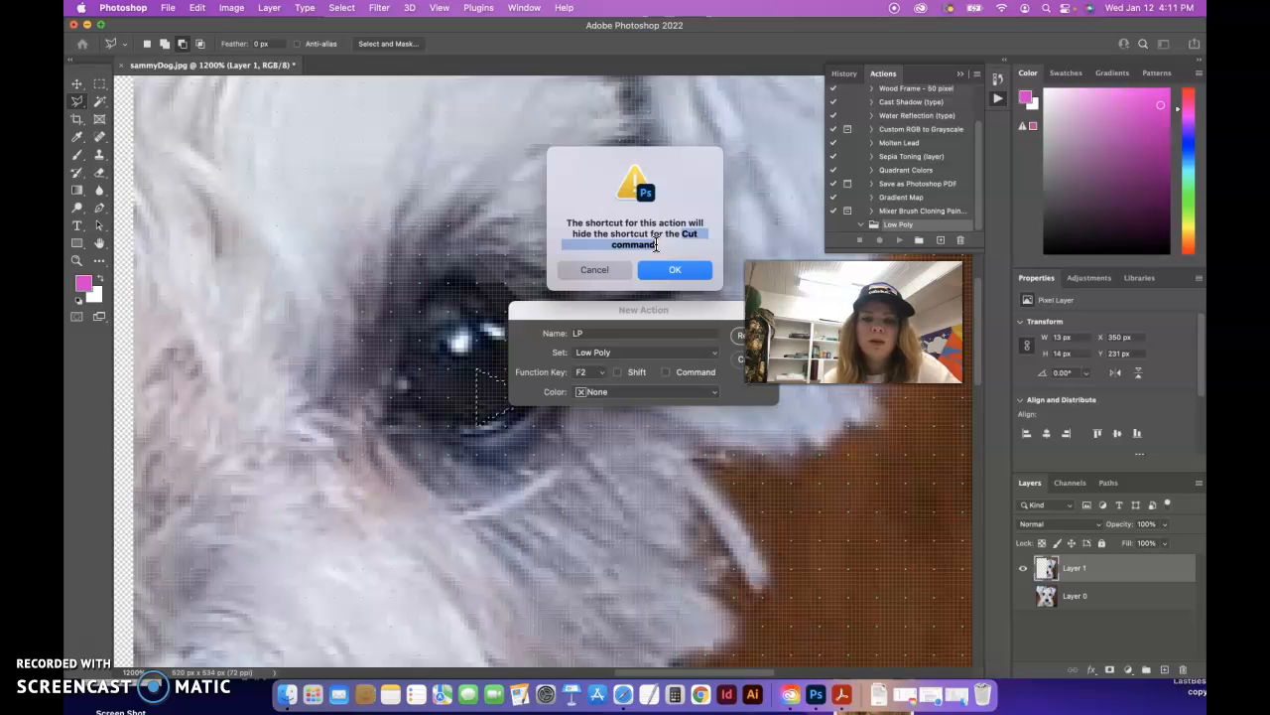
left_click(675, 269)
left_click_drag(818, 203, 879, 239)
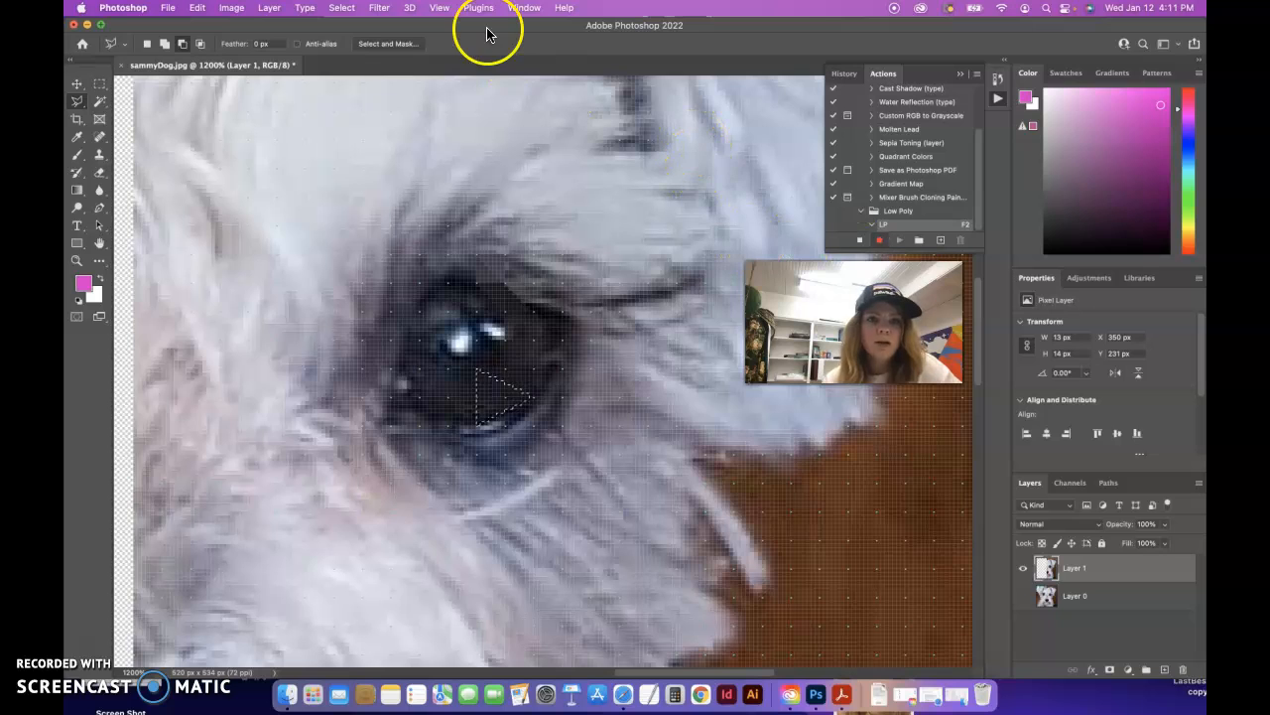
Record the Average blur on the selected eye triangle and the deselection into the LP action, then stop recording.
left_click(379, 8)
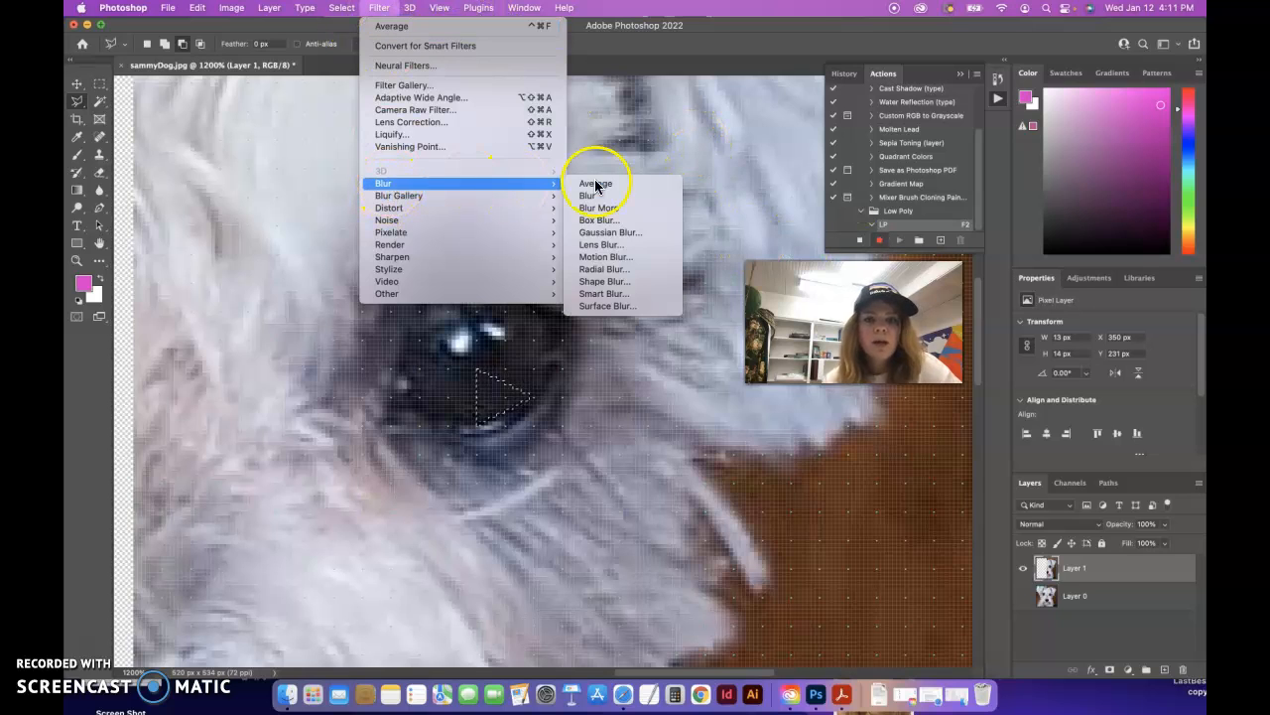
left_click(615, 183)
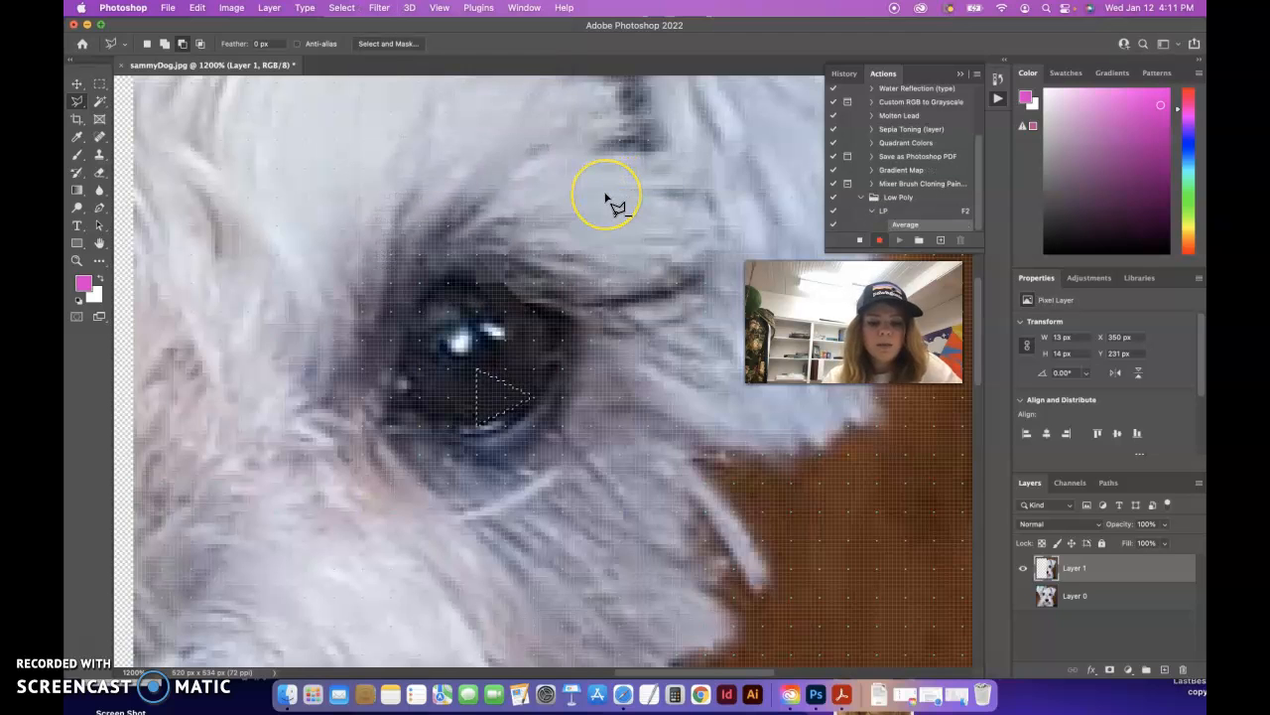
key("super+d")
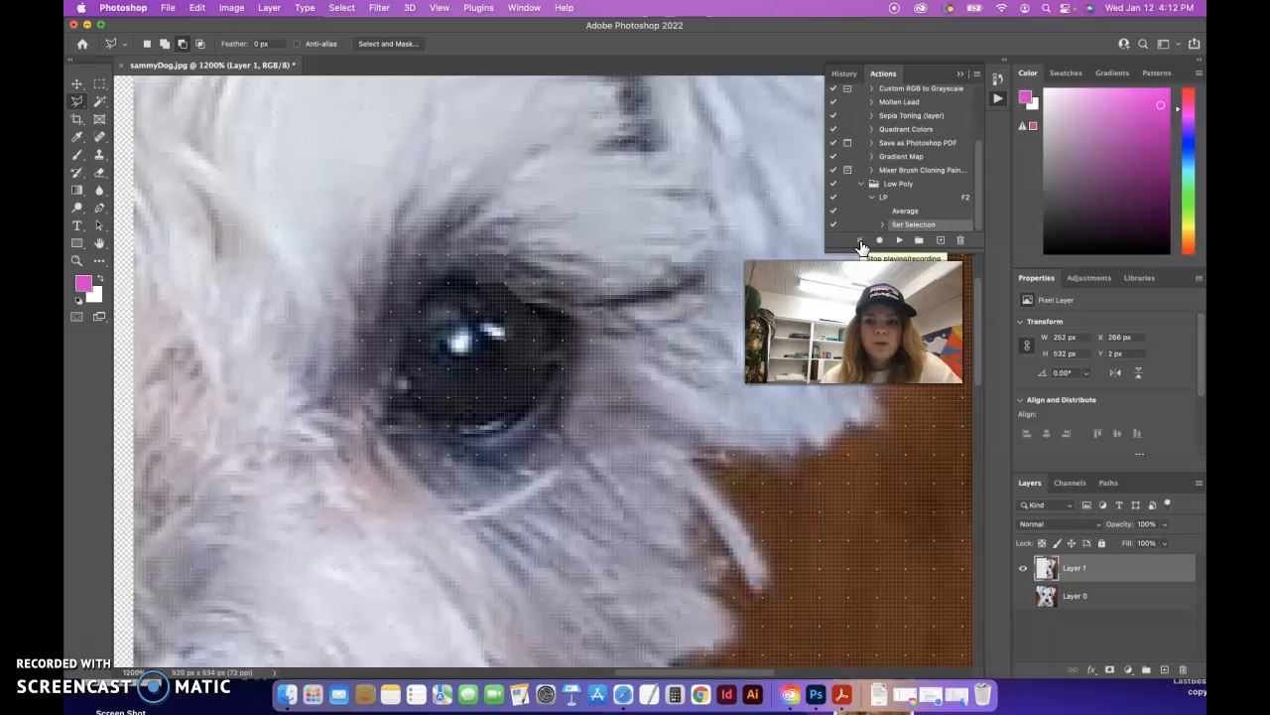
left_click(860, 242)
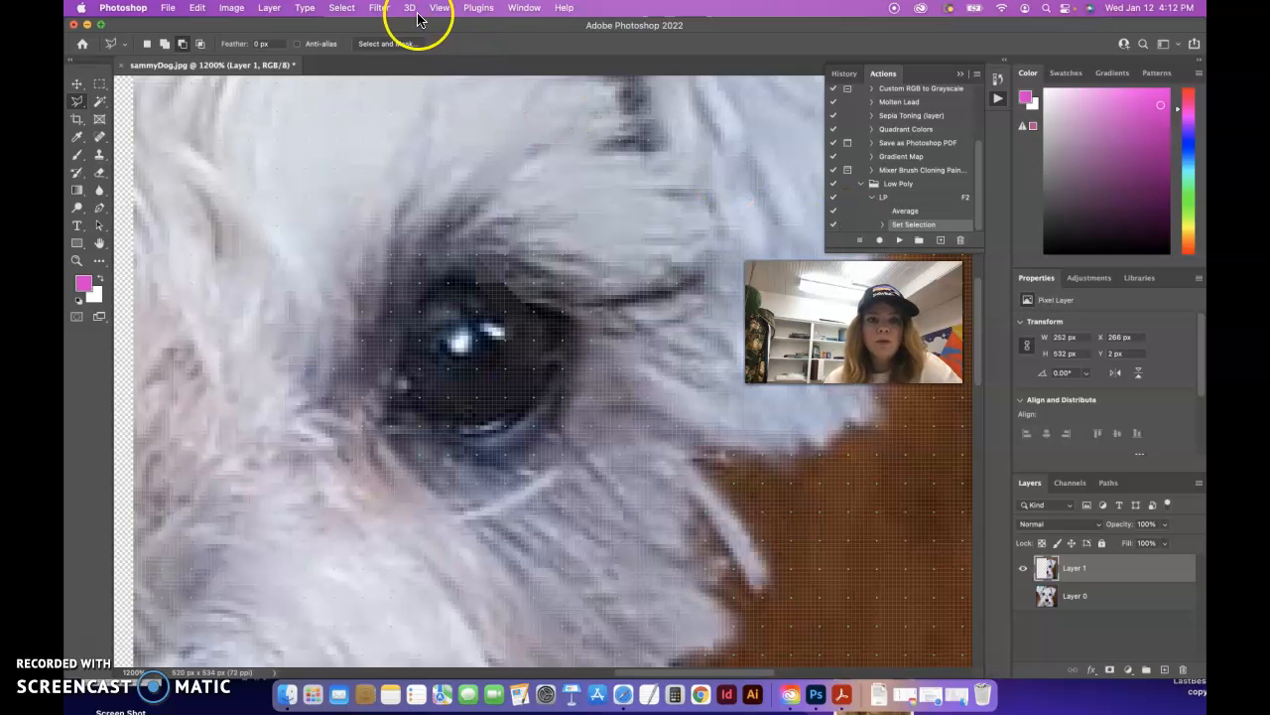
left_click(379, 8)
left_click(399, 172)
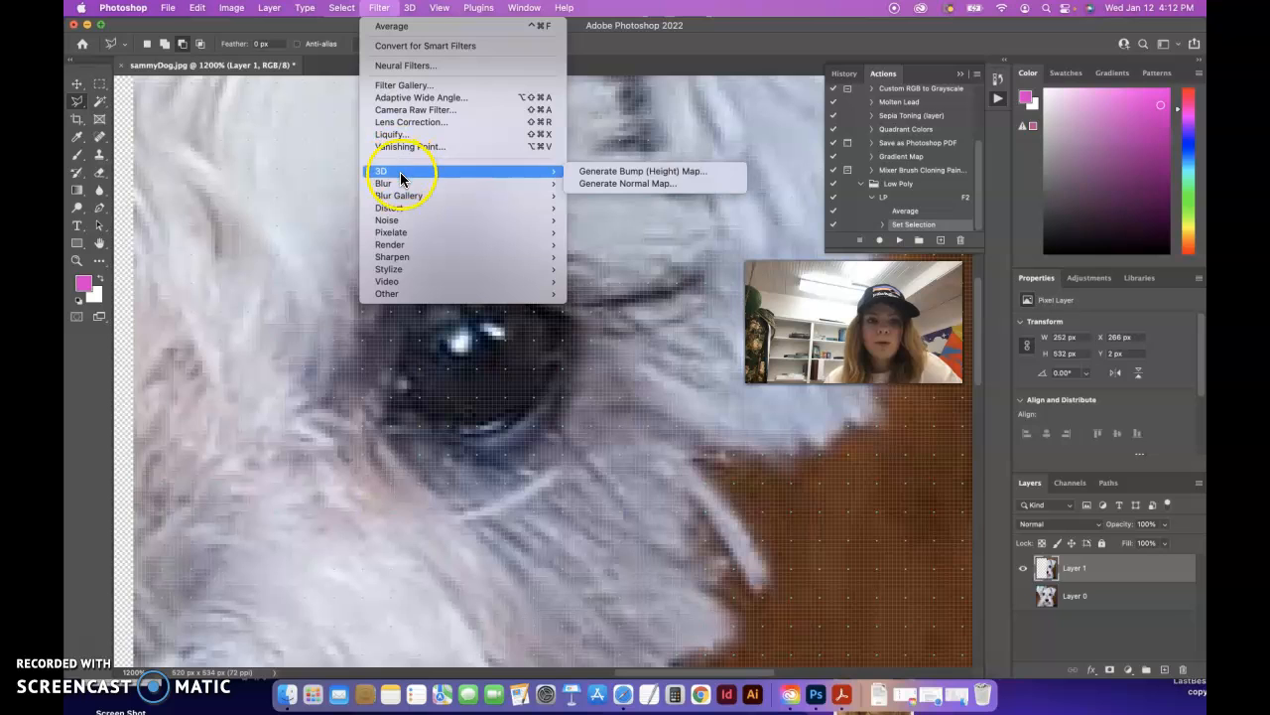
mouse_move(400, 182)
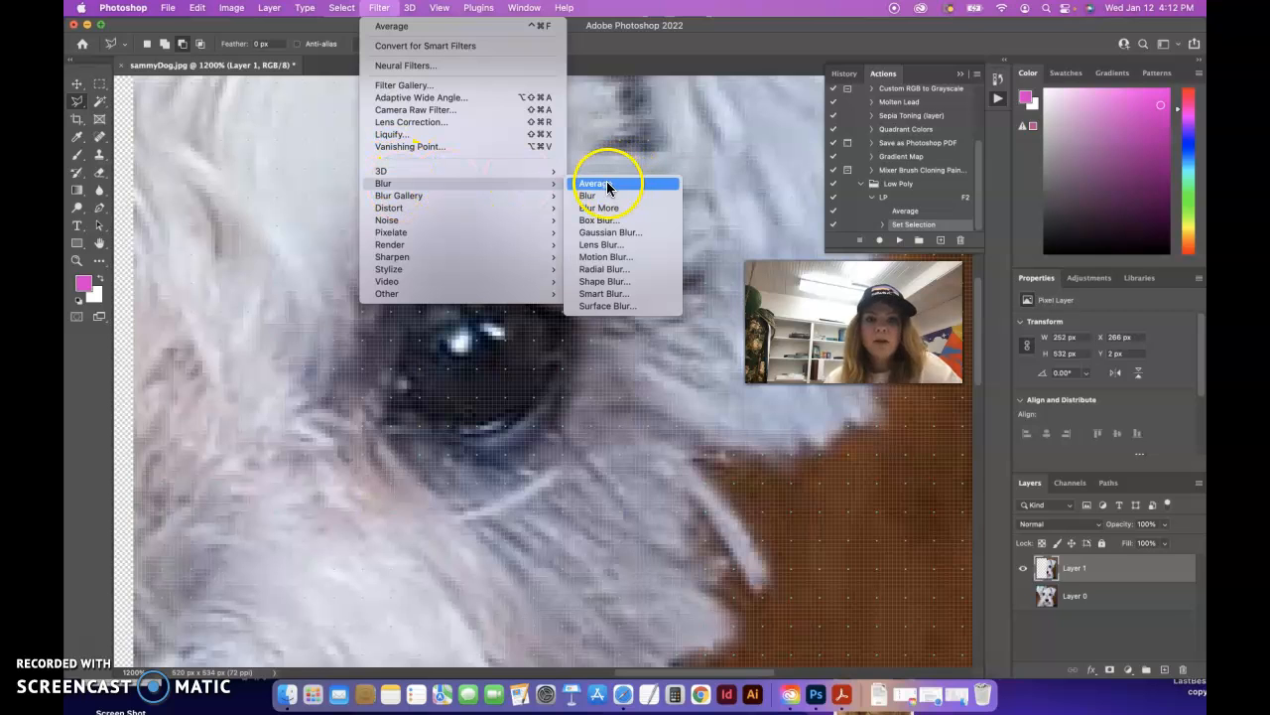
left_click(385, 8)
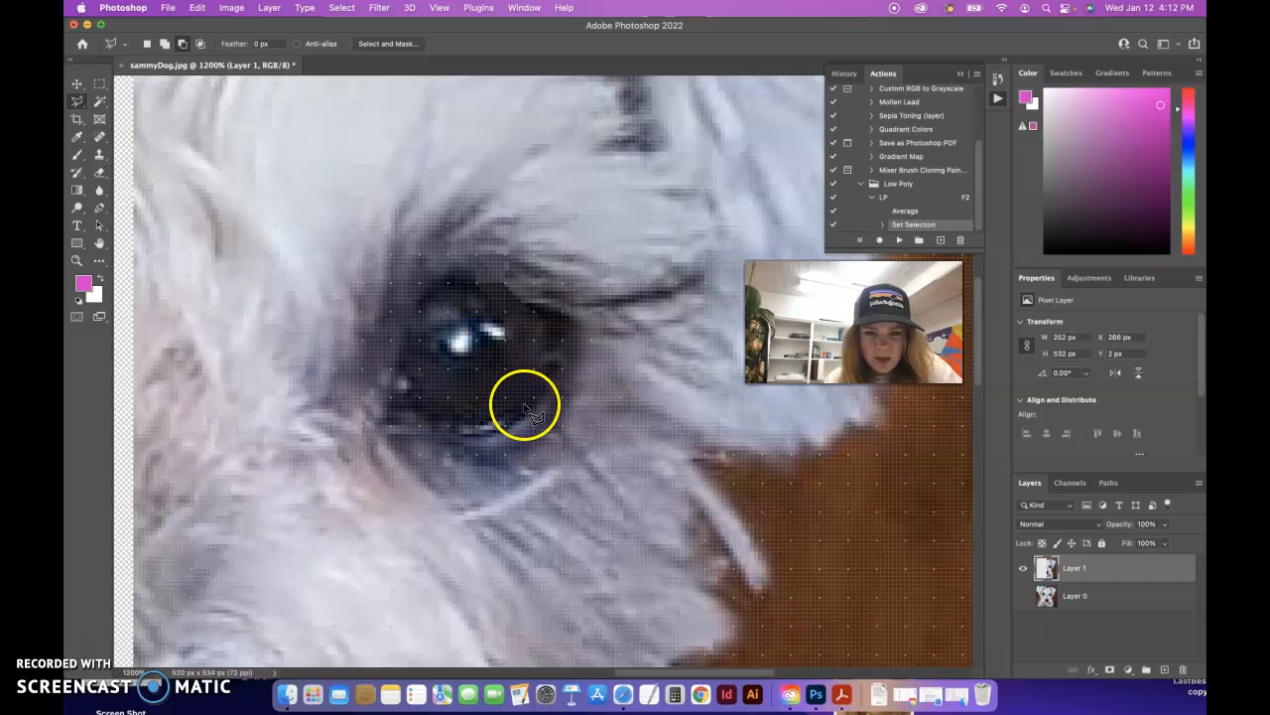
Select a triangle about 13 by 13 px on grid dots in the dark fur above the eye and run the LP action on it.
left_click(447, 255)
left_click(476, 198)
left_click(420, 225)
left_click(447, 255)
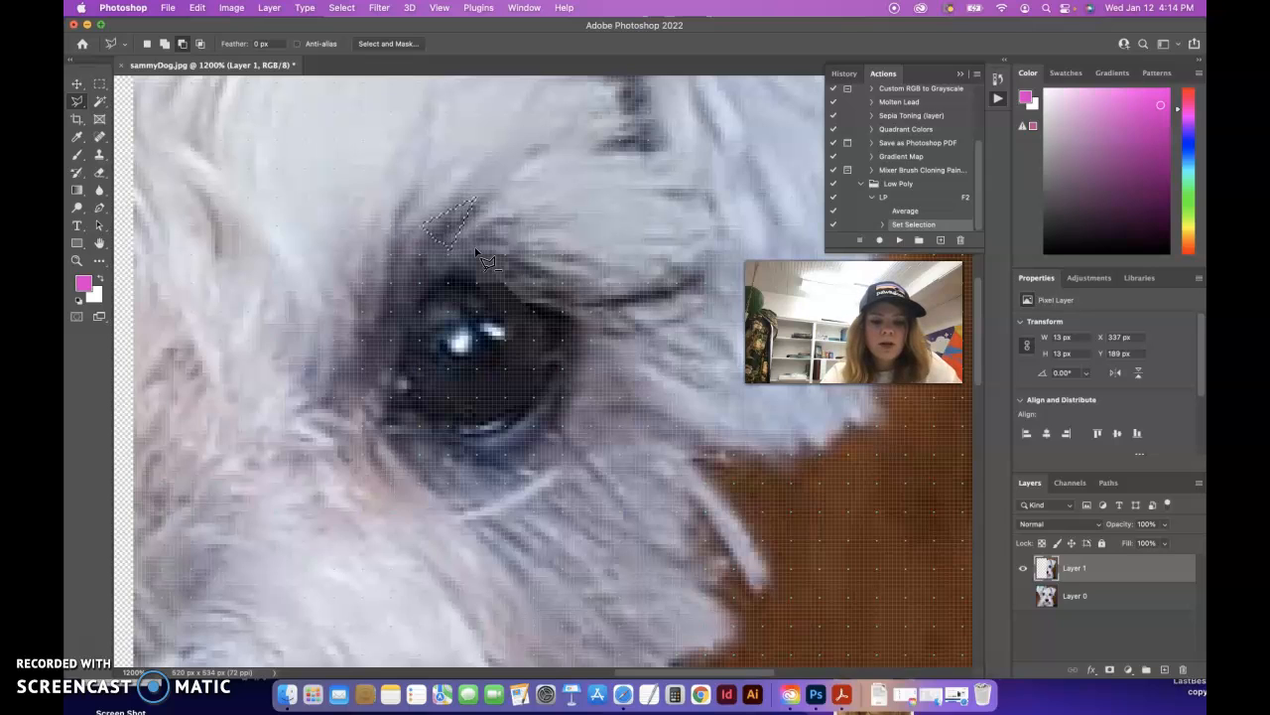
key("F2")
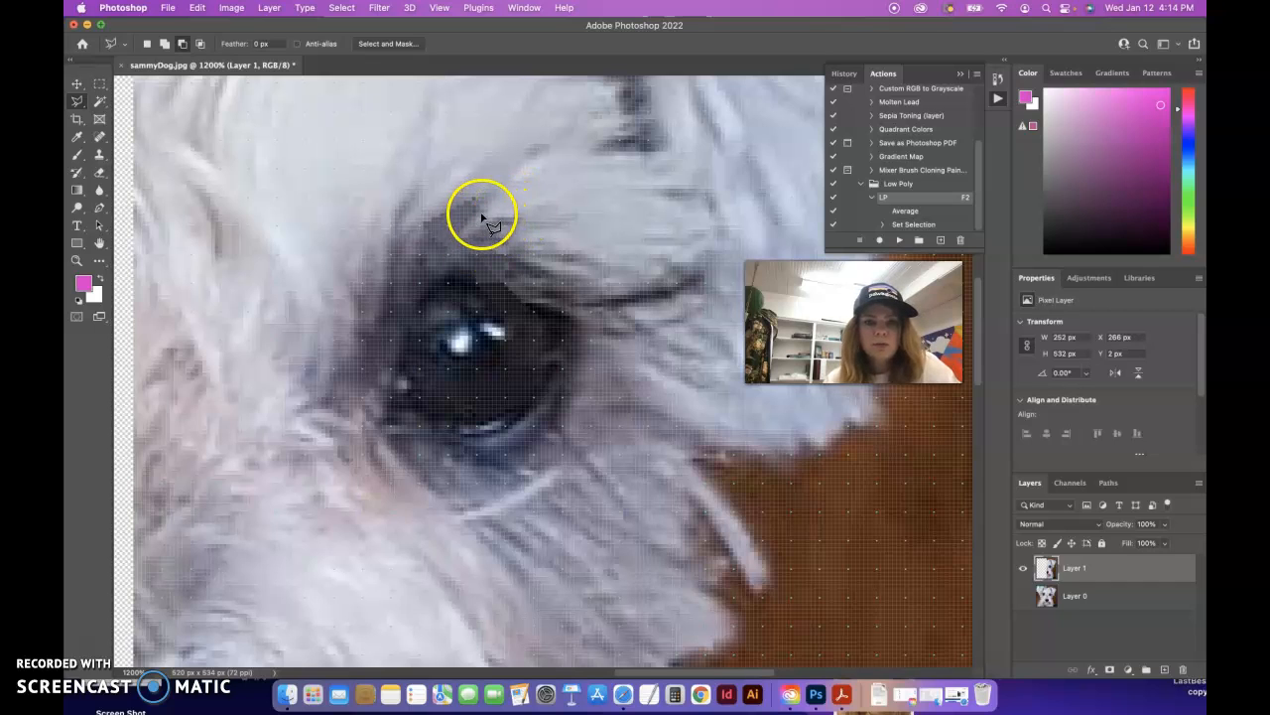
Average two more triangles between the first one and the eye's upper edge with the LP action, the first about 7 by 13 px.
left_click(420, 227)
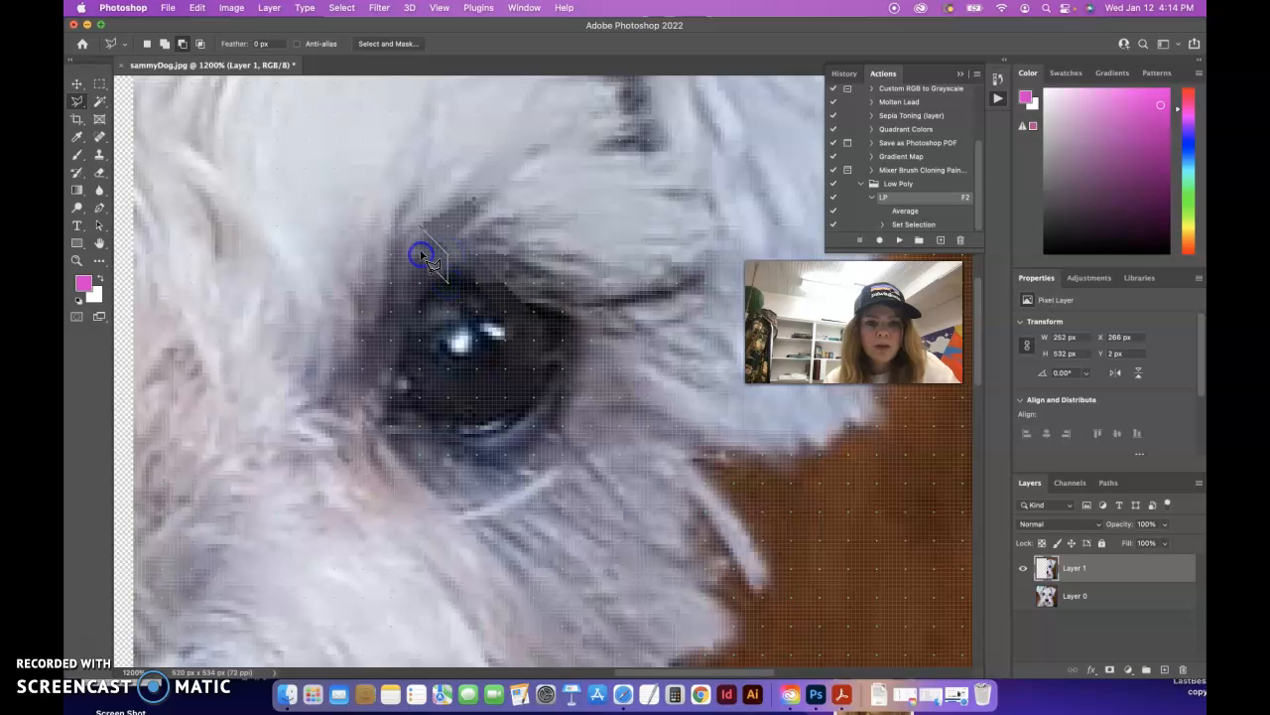
left_click(421, 228)
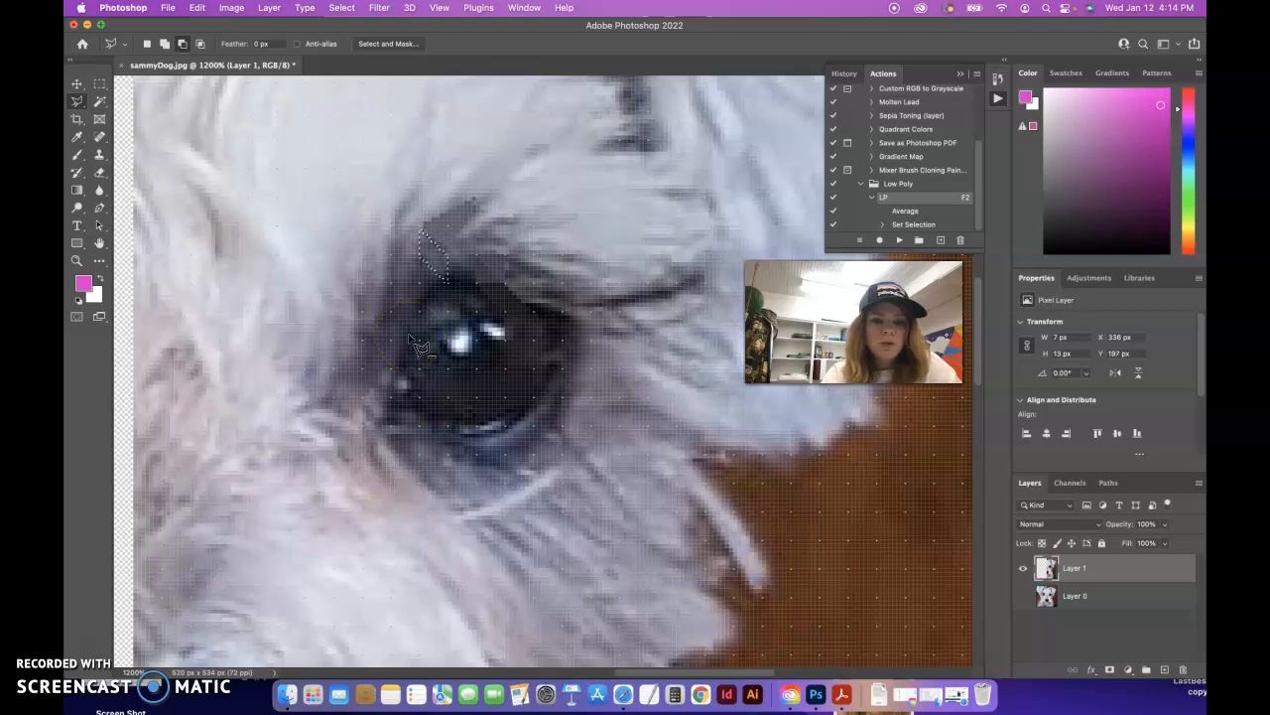
left_click(448, 284)
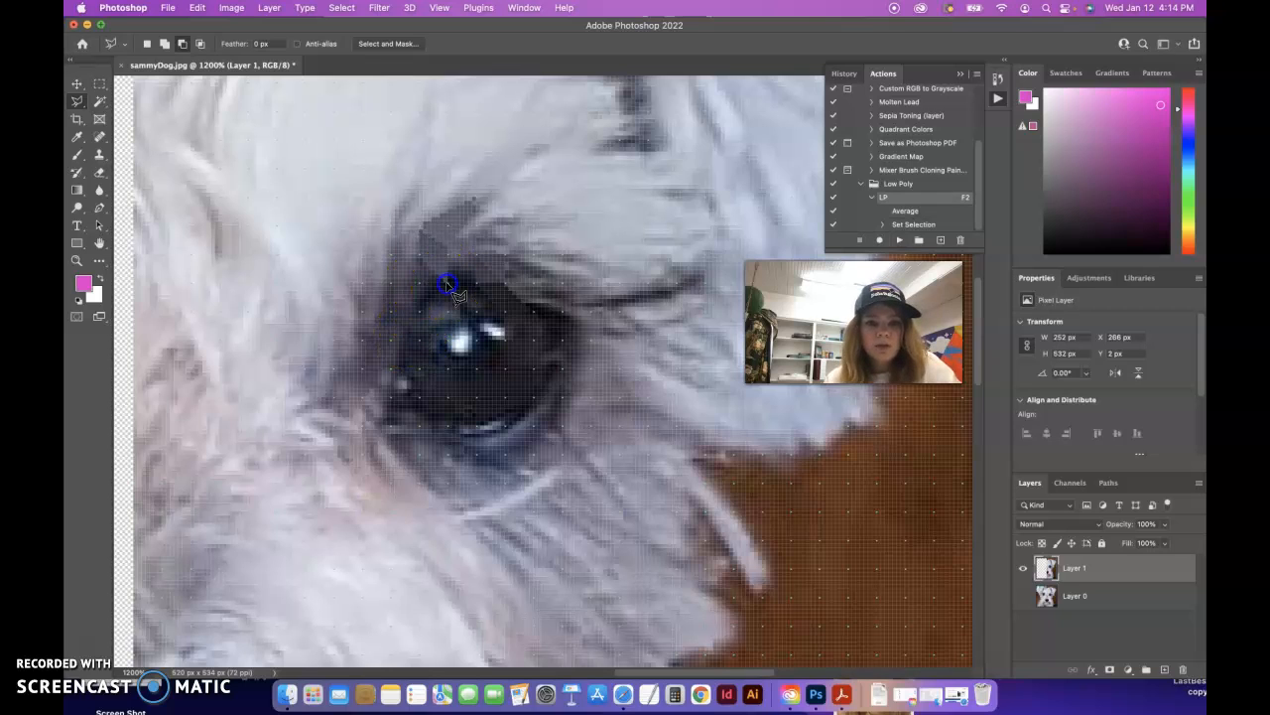
left_click(450, 281)
left_click(479, 277)
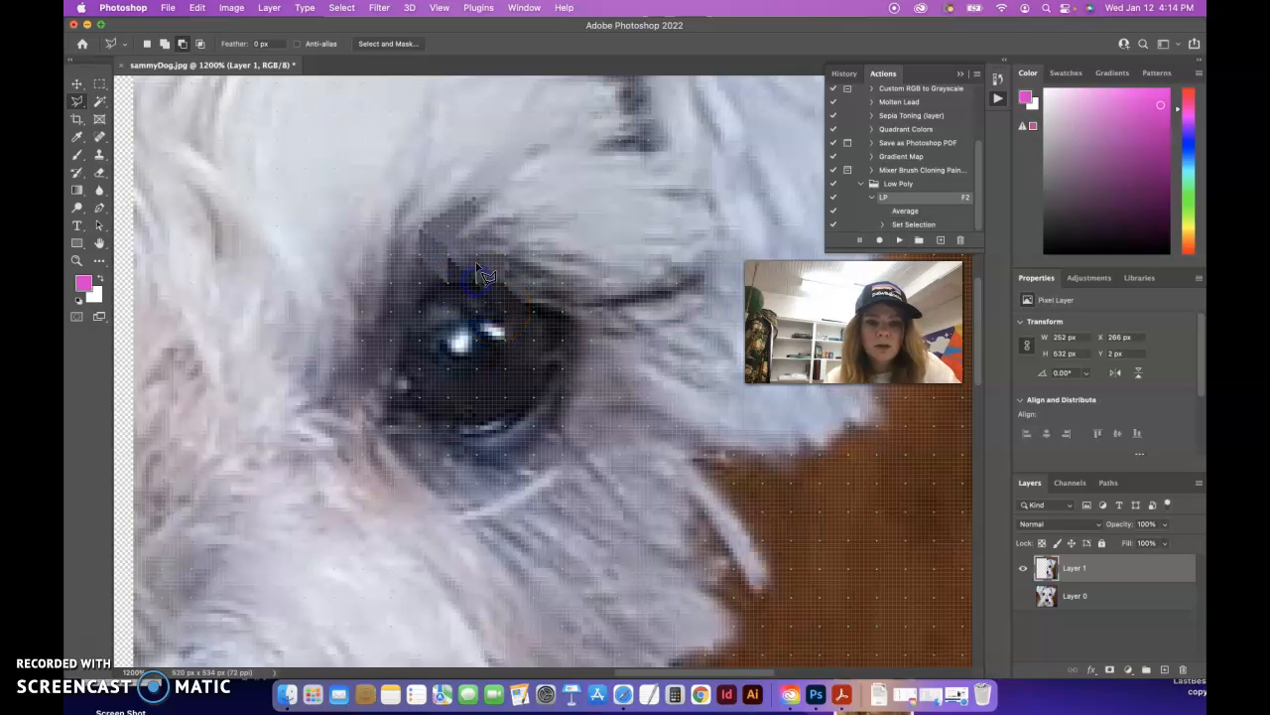
left_click(475, 284)
key("F2")
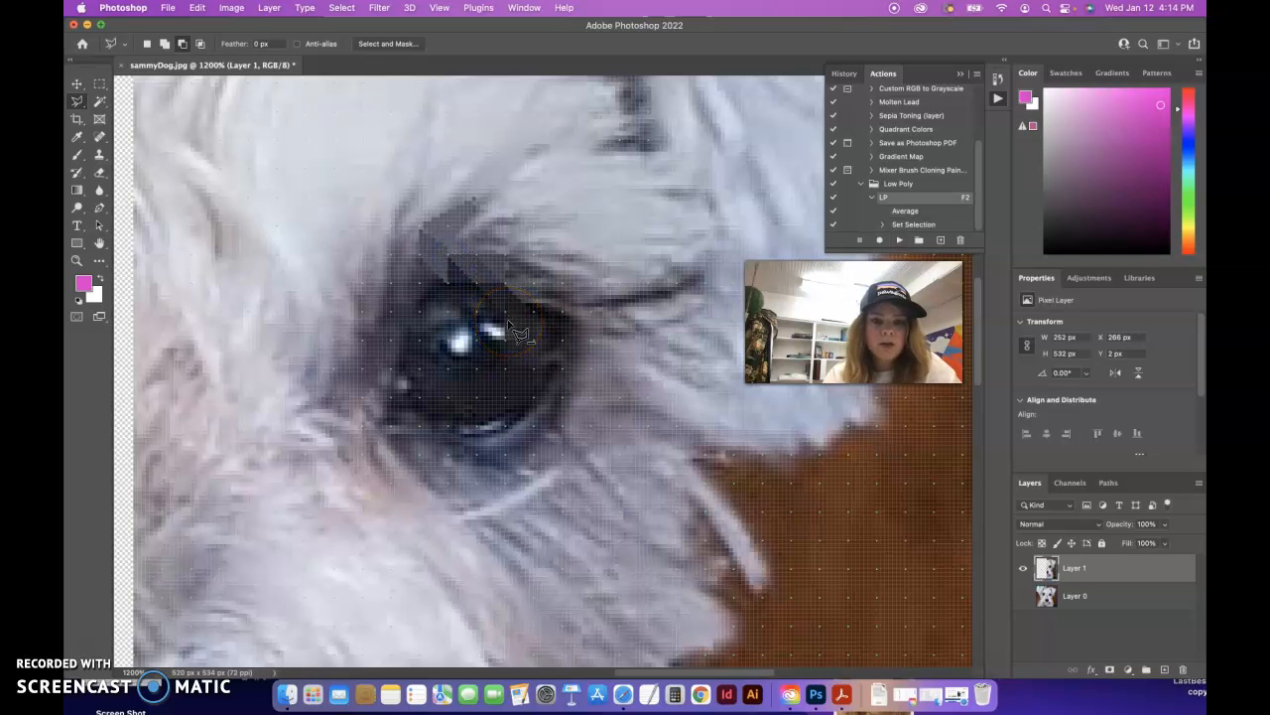
Select the adjoining upright triangle about 14 by 13 px above the eye and run the LP action on it.
left_click(448, 253)
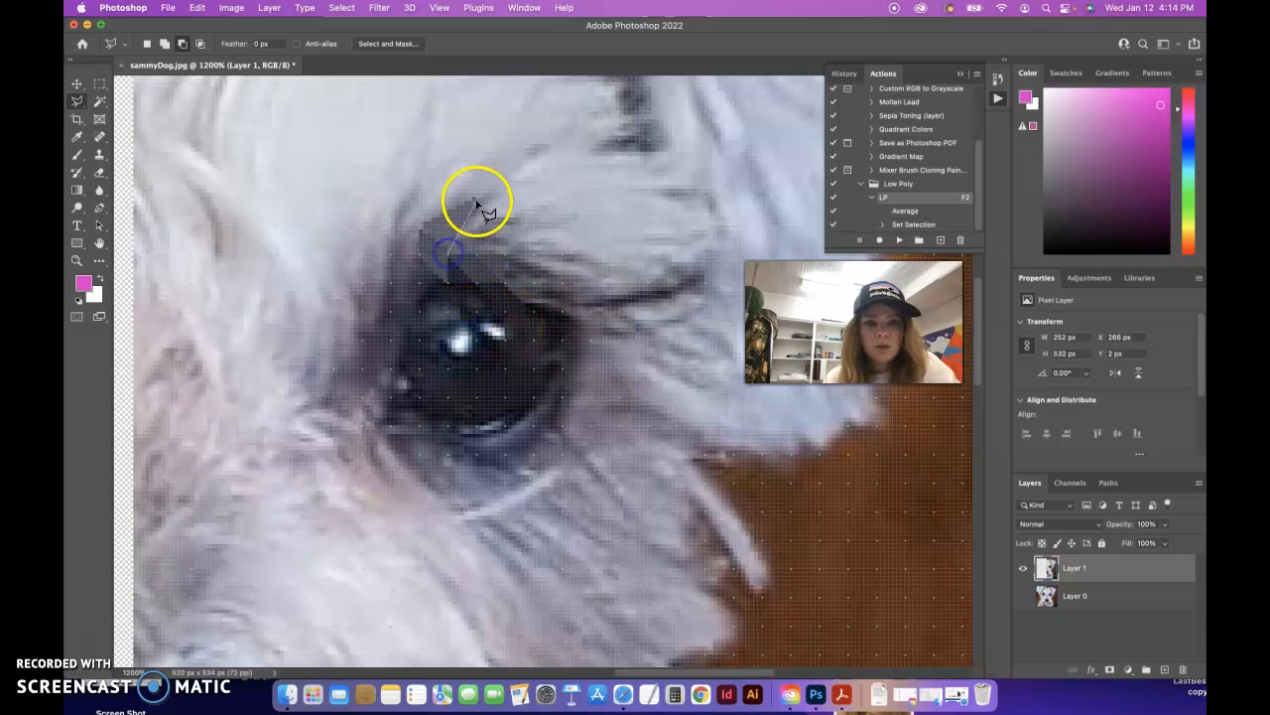
left_click(477, 201)
left_click(503, 258)
left_click(449, 253)
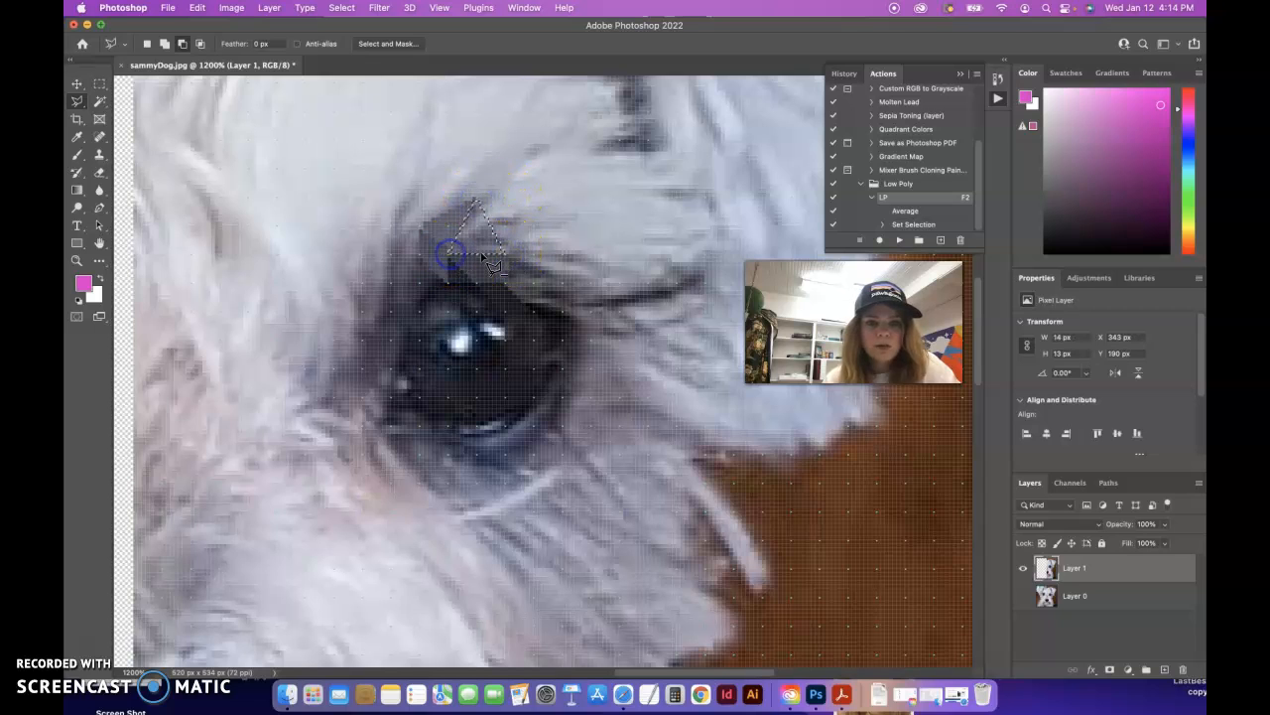
key("F2")
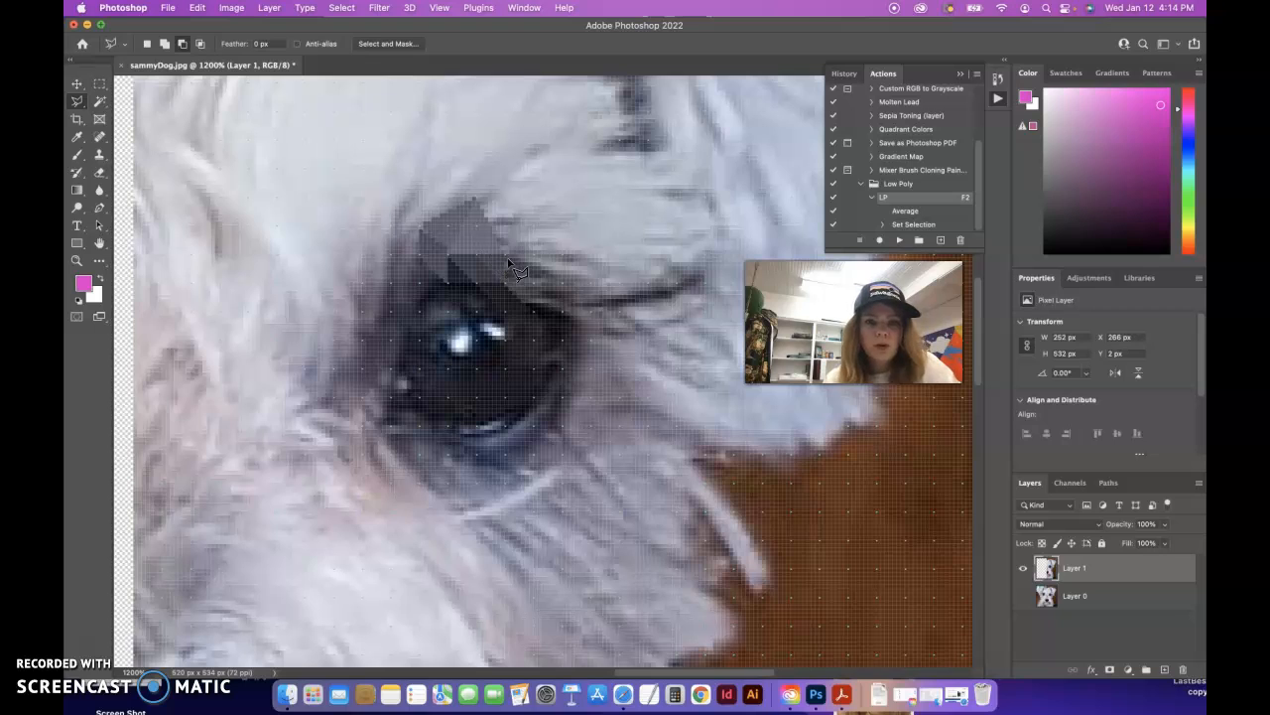
Select the neighbouring inverted triangle about 17 by 13 px in the light fur above the eye and run the LP action on it.
left_click(547, 206)
left_click(477, 199)
left_click(505, 252)
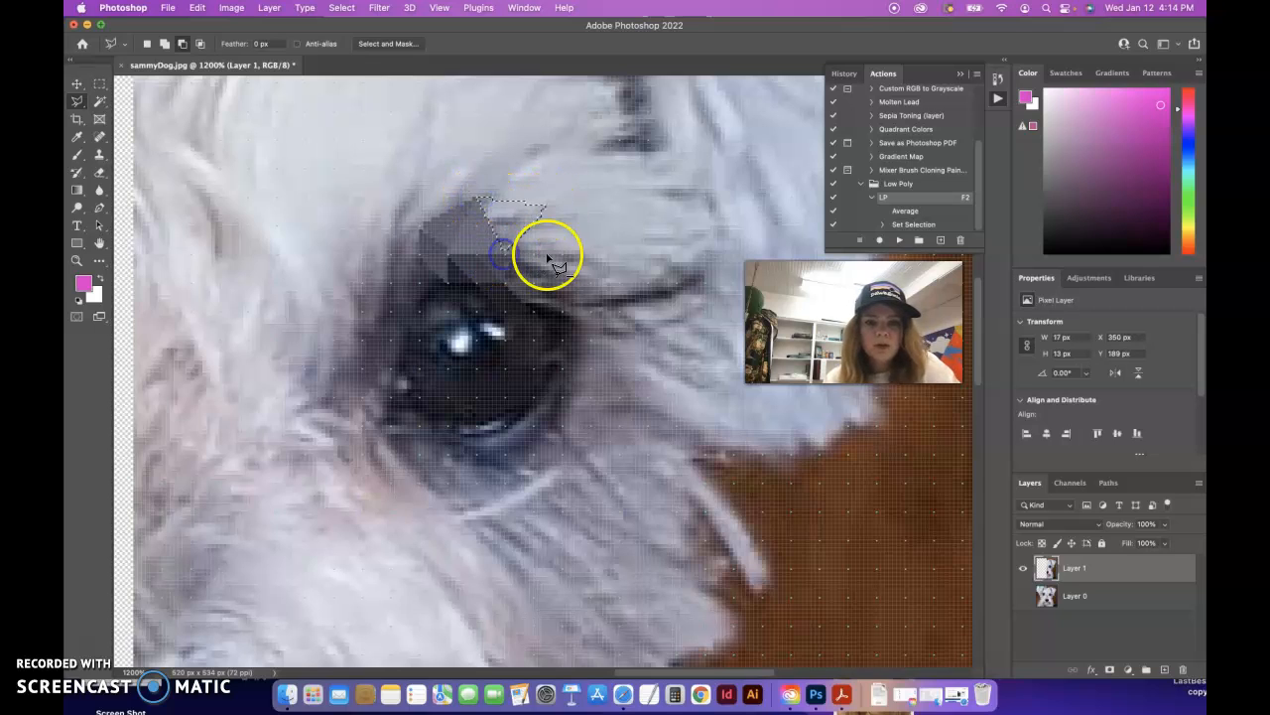
key("F2")
Average two triangles over the eye's outer upper edge with the LP action: one on the eyelid, and one about 13 by 20 px above it.
left_click(512, 254)
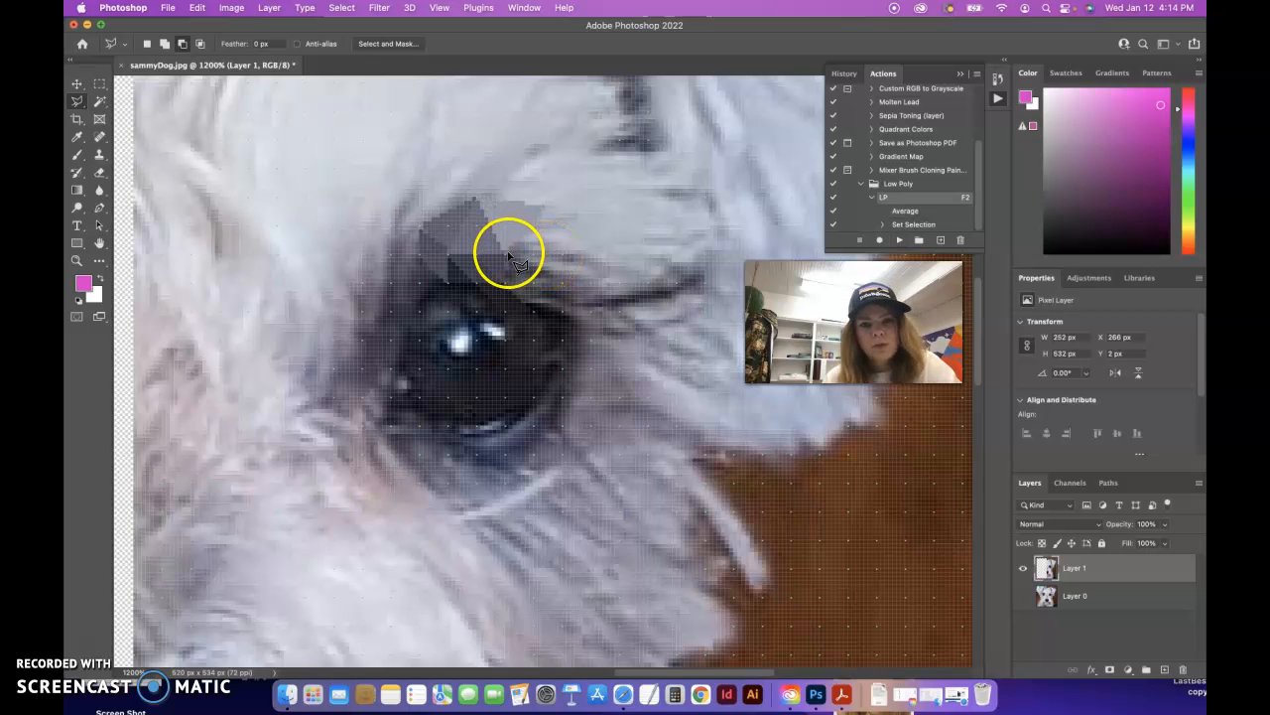
left_click(561, 281)
left_click(533, 309)
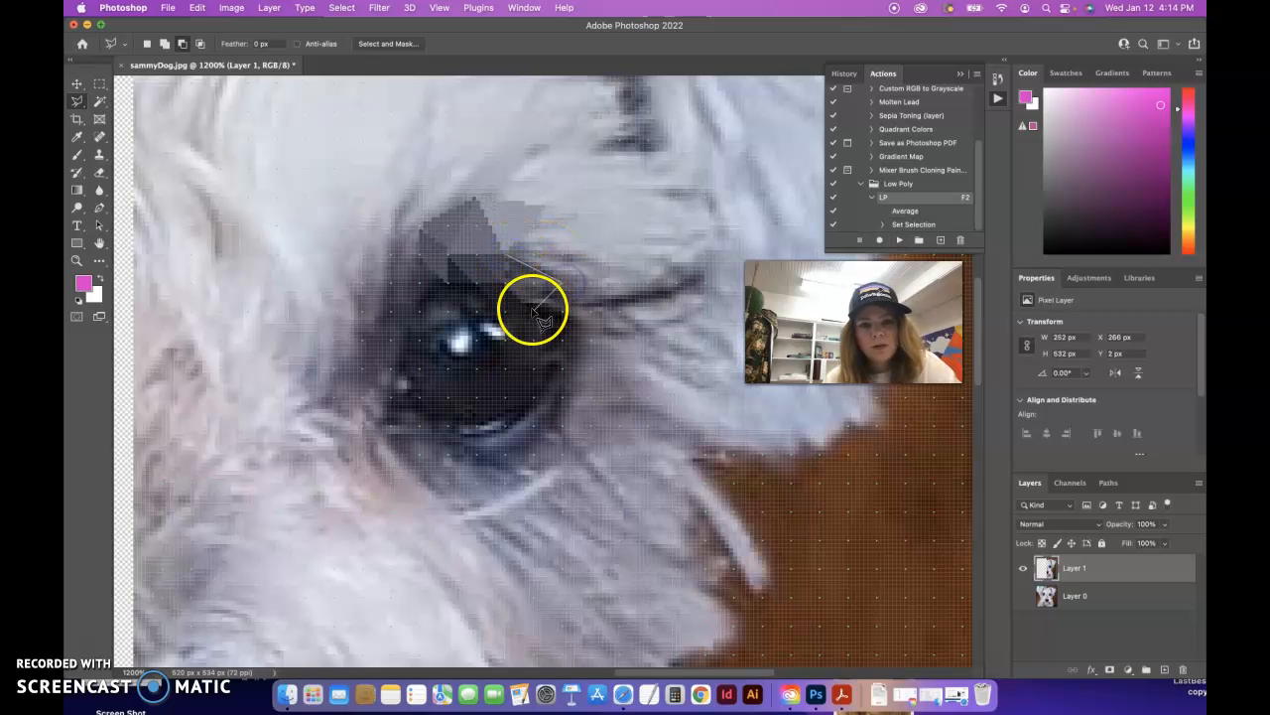
left_click(505, 255)
key("F2")
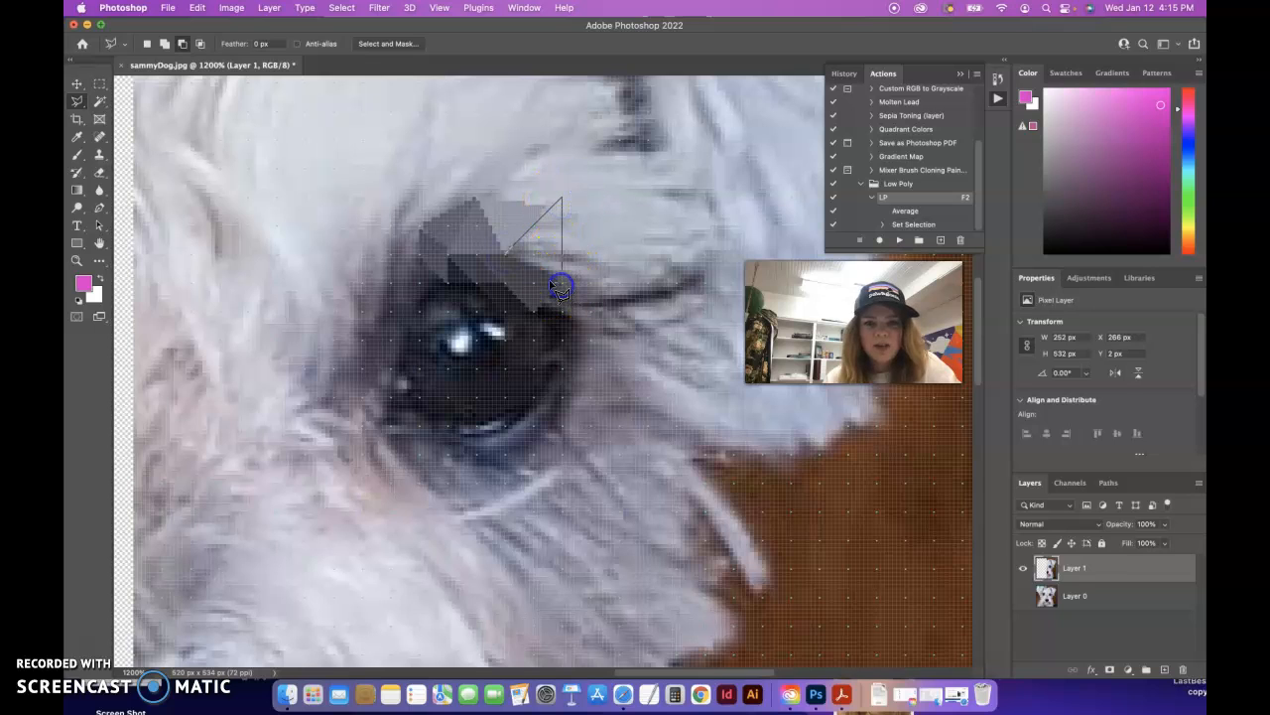
left_click(505, 255)
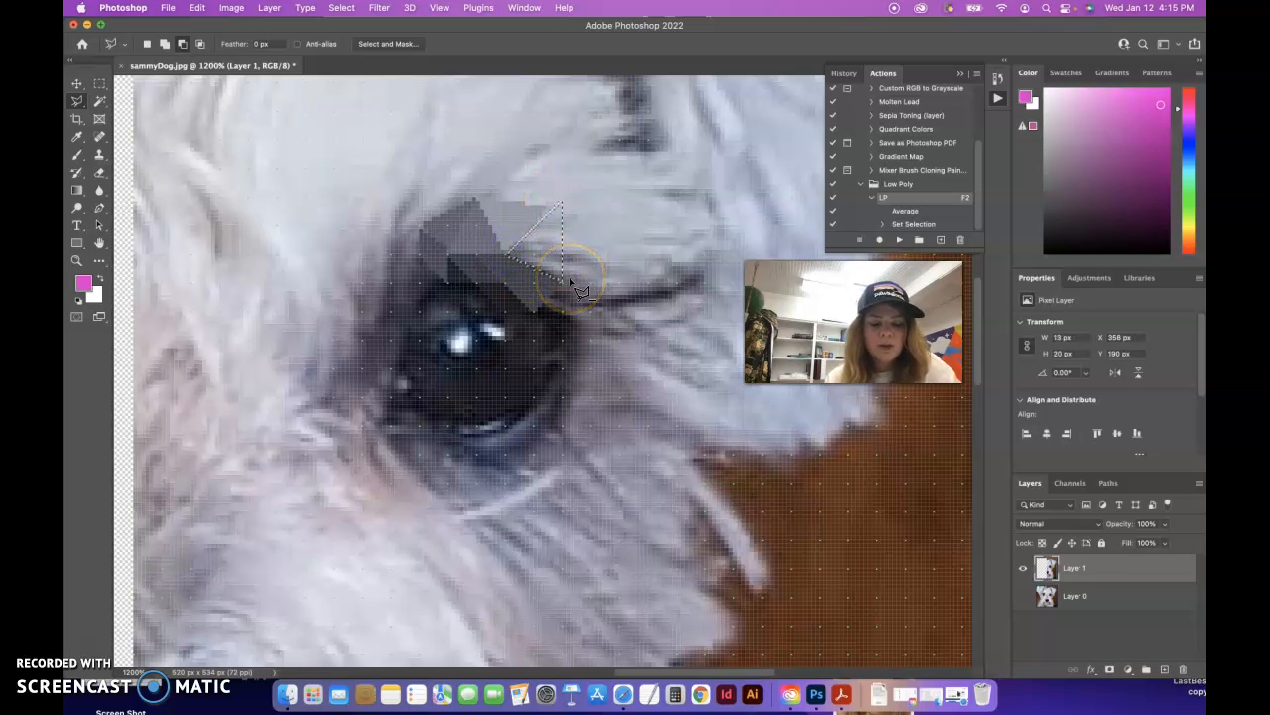
key("F2")
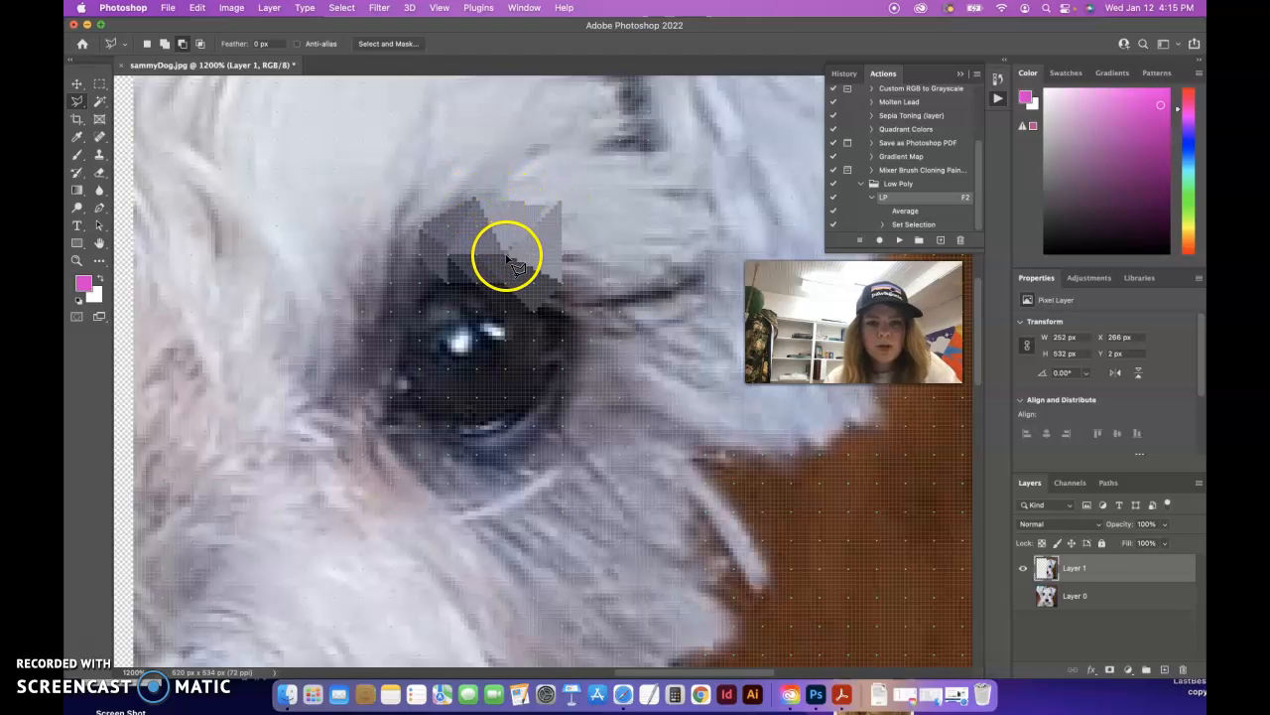
Reselect the inverted triangle above the eye at about 21 by 14 px to close the gap, and run the LP action on it.
left_click(562, 200)
left_click(477, 198)
left_click(504, 251)
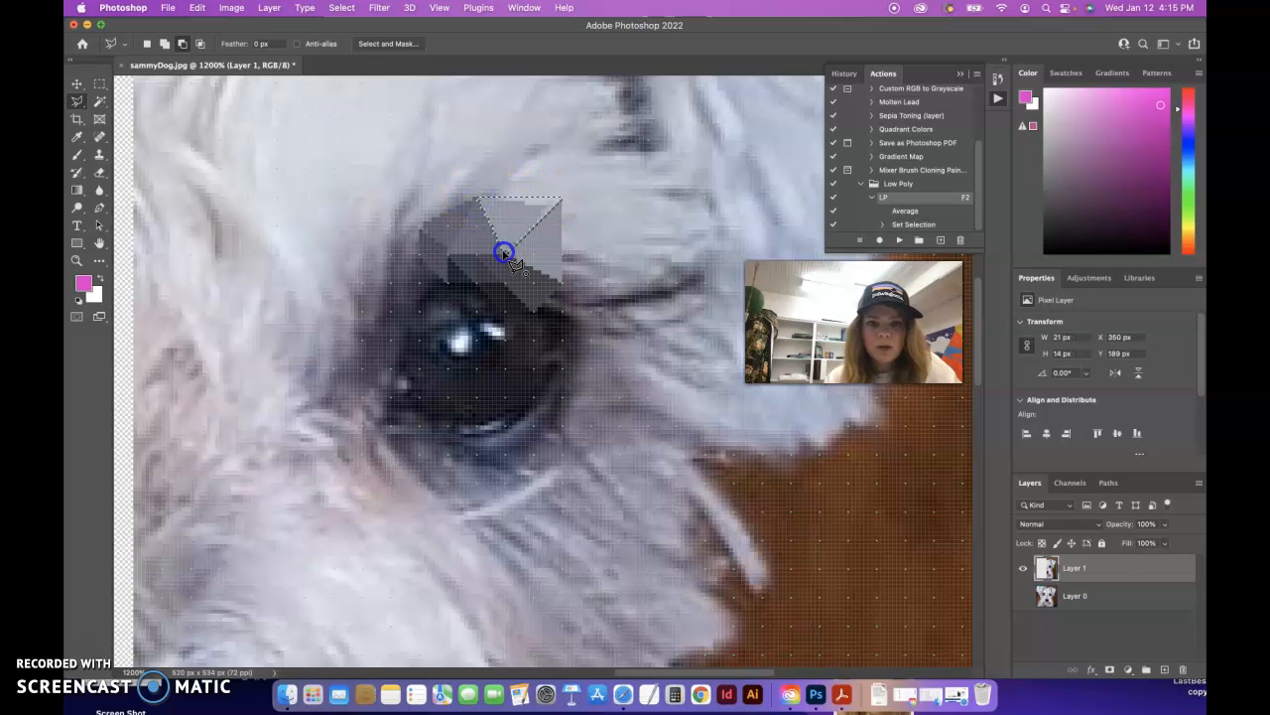
key("F2")
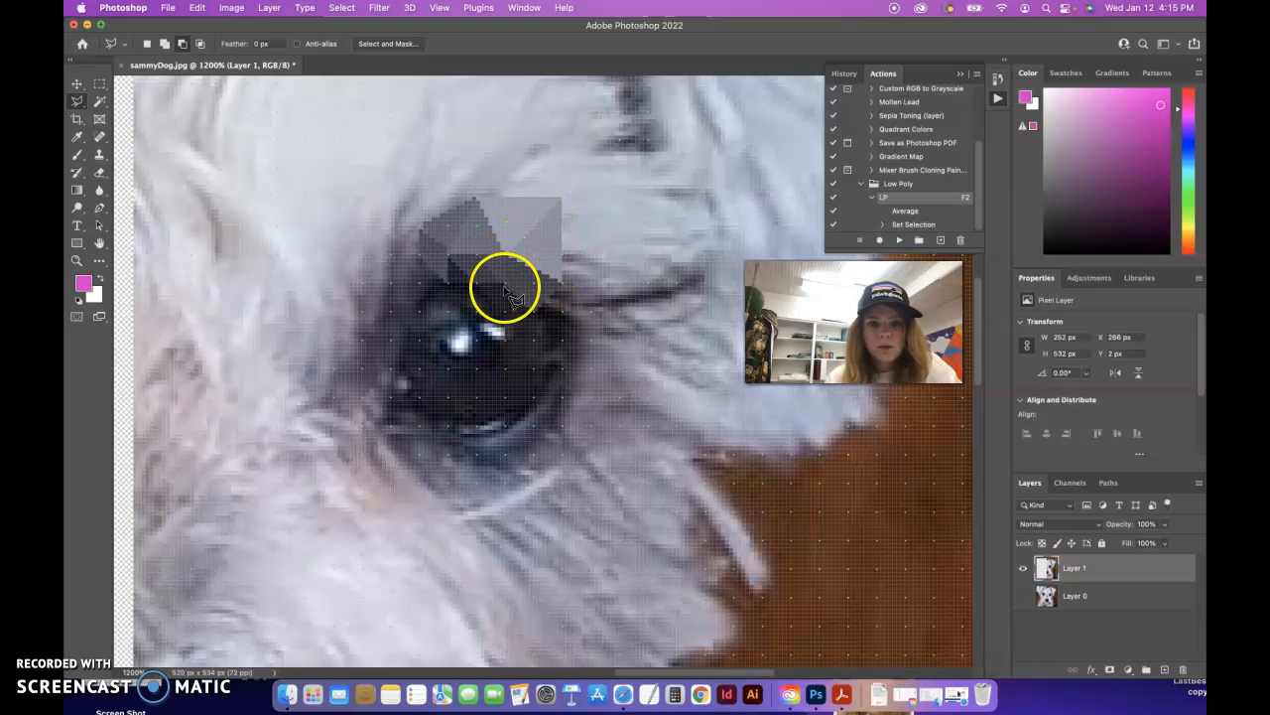
left_click(504, 287)
left_click(504, 308)
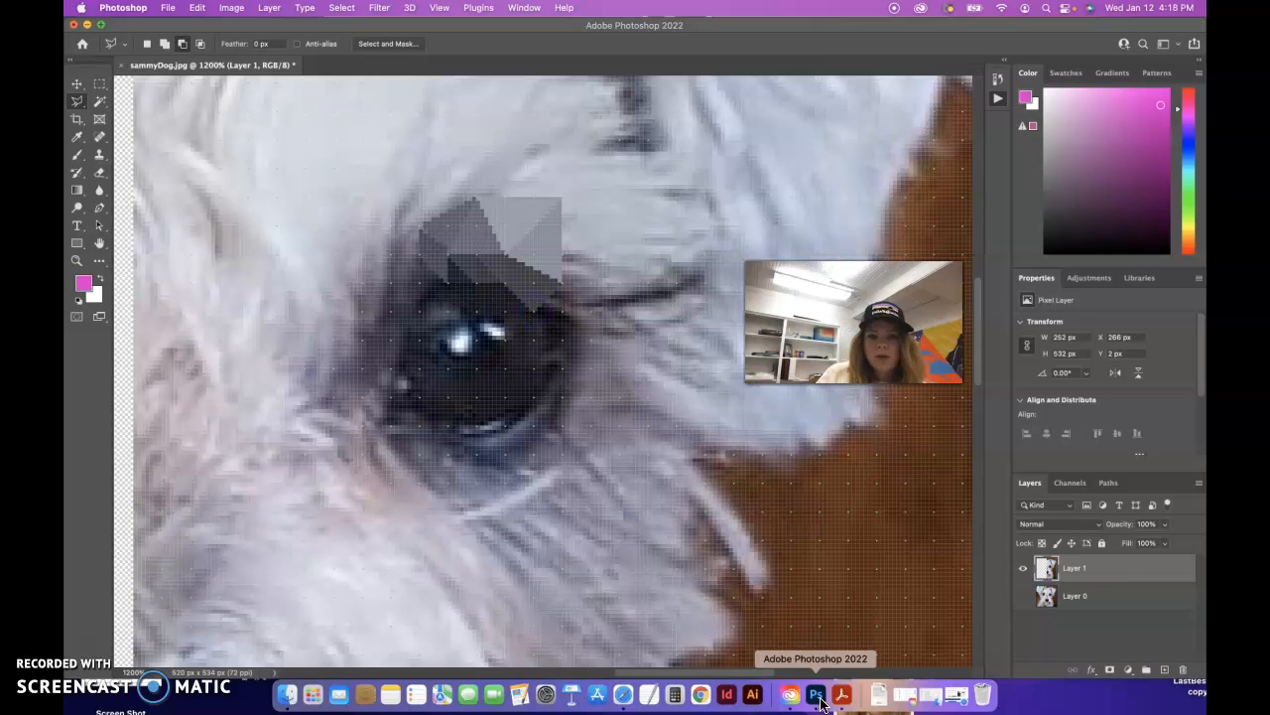
left_click(635, 467)
left_click(473, 311)
left_click(525, 301)
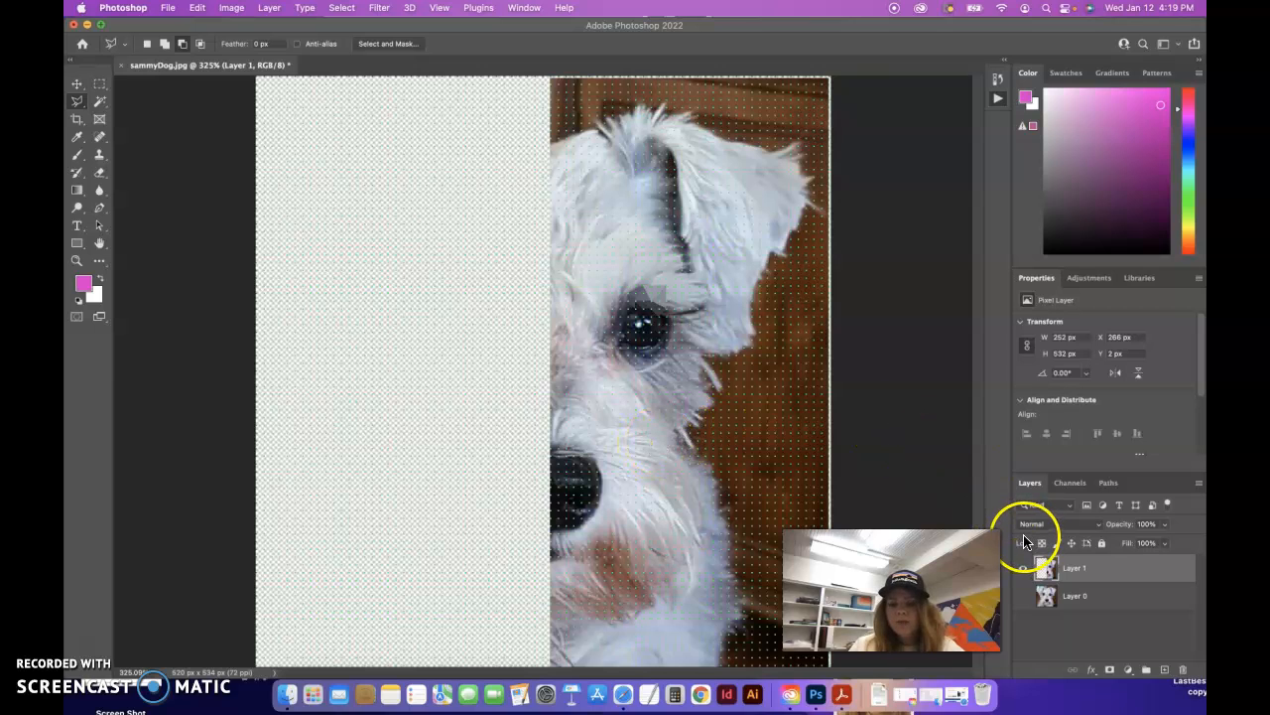
Show the original photo on Layer 0 for comparison, hide it again and pick the Polygonal Lasso tool.
left_click(1025, 597)
left_click(1024, 597)
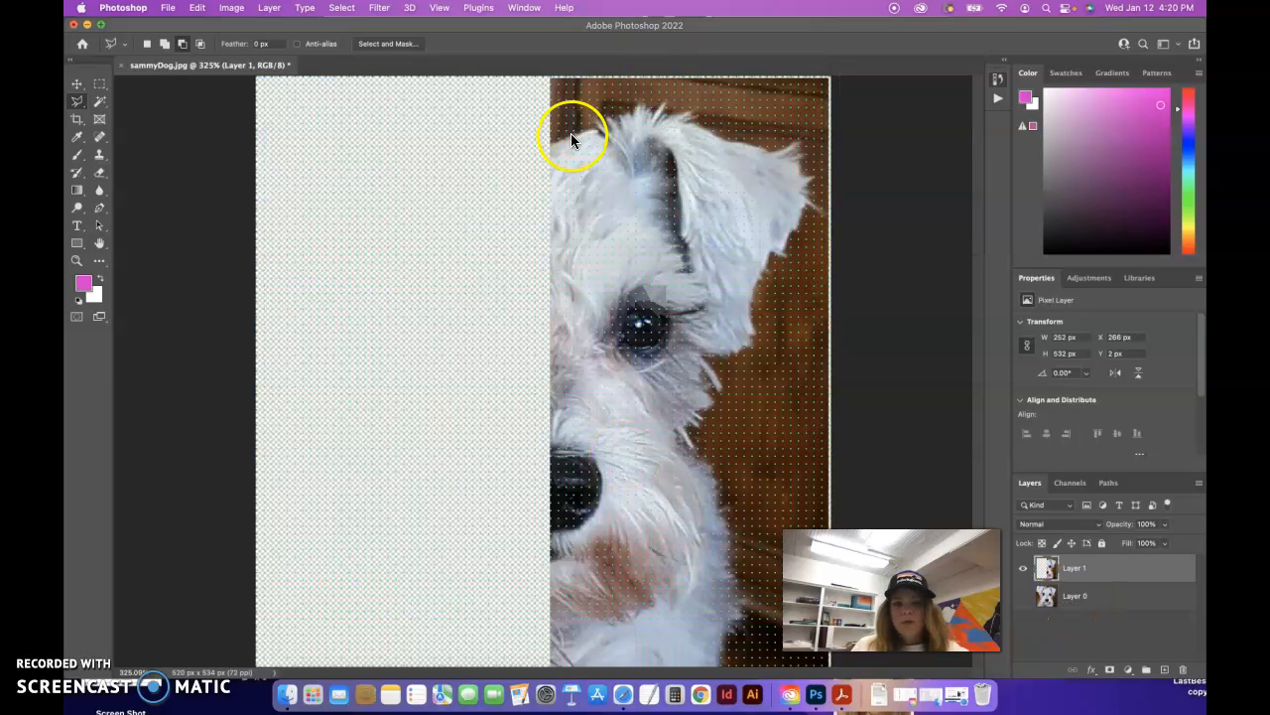
left_click(78, 102)
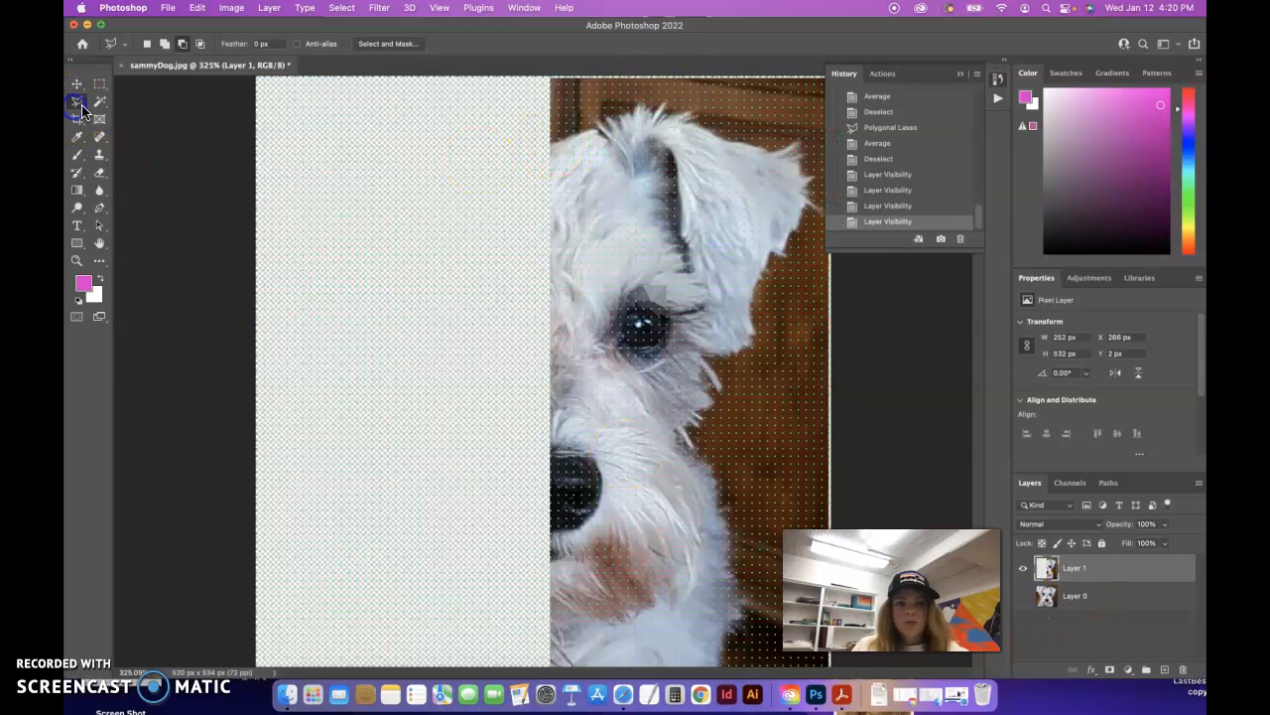
Select the visible half of the dog on Layer 1 with a Polygonal Lasso outline about 238 by 510 px, following the fur edges.
left_click(579, 133)
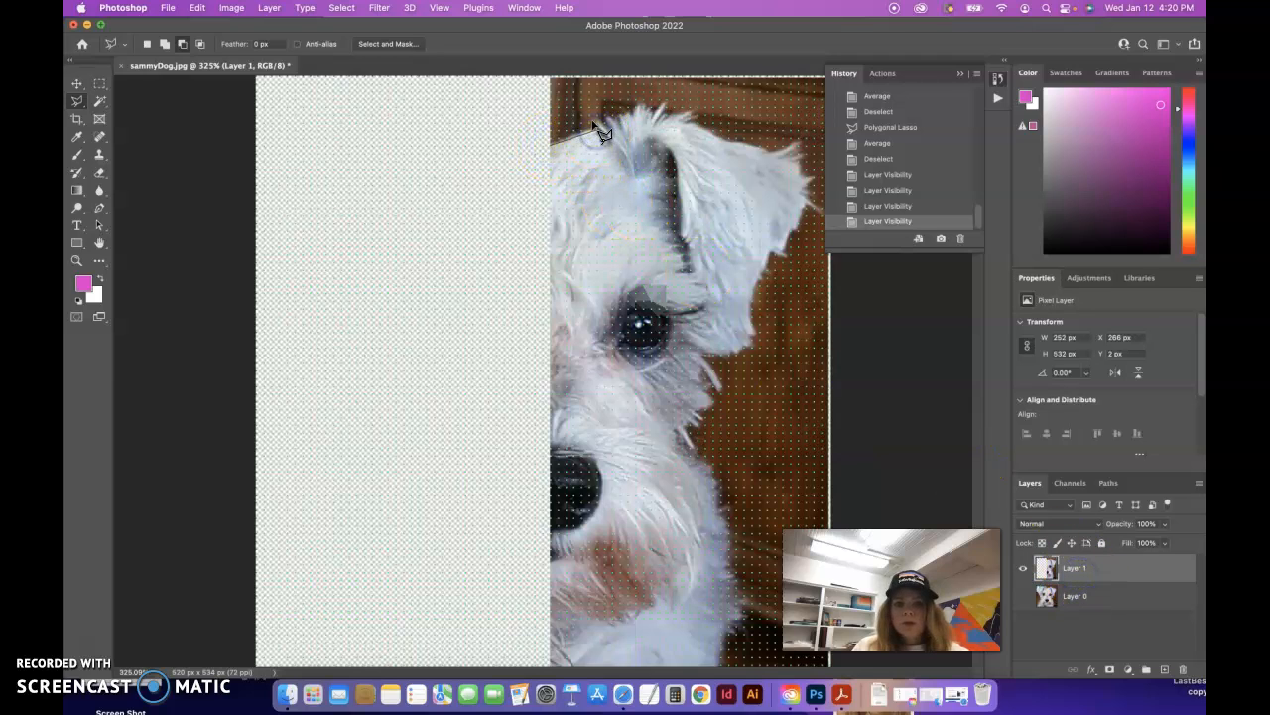
left_click(606, 124)
left_click(621, 113)
left_click(641, 111)
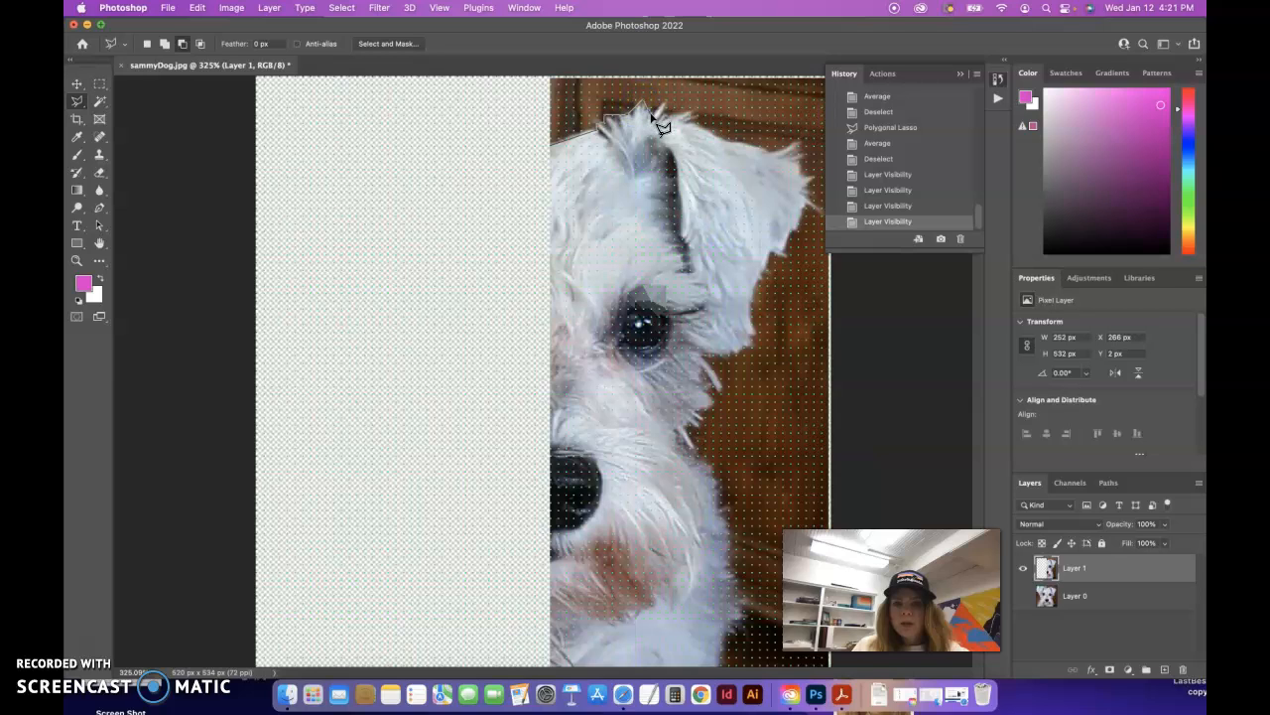
left_click(667, 99)
left_click(698, 107)
left_click(763, 152)
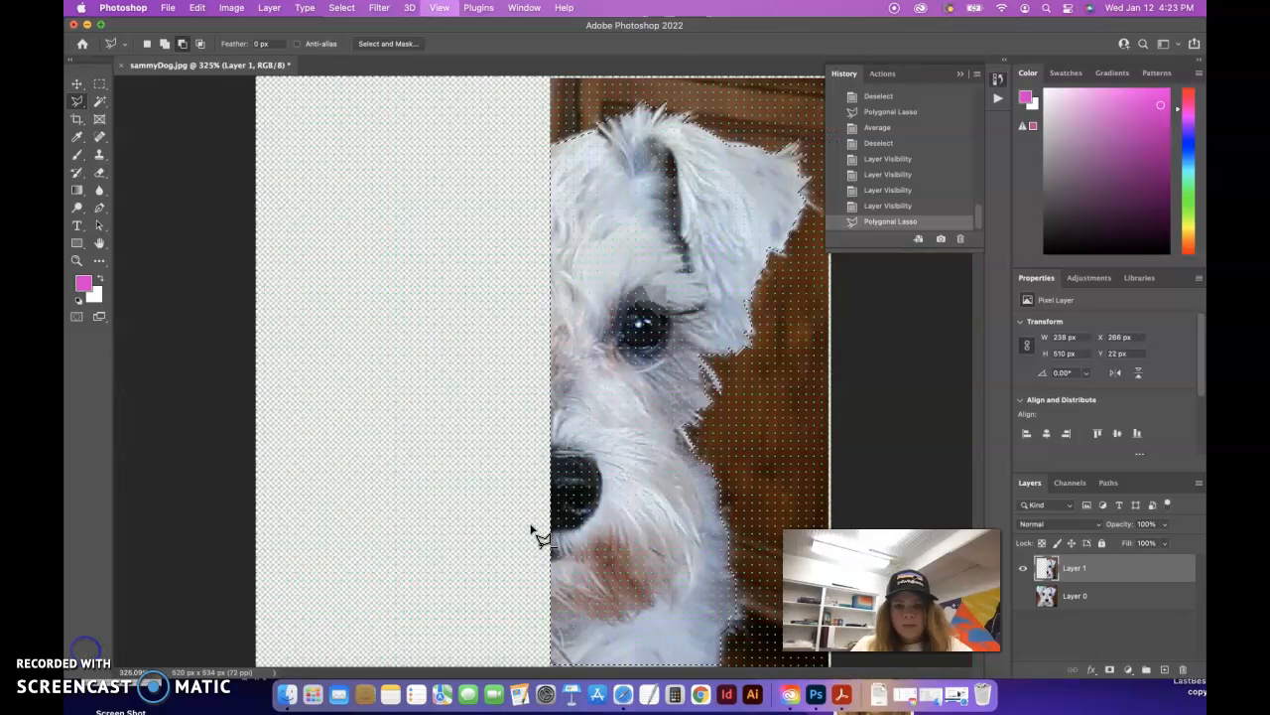
left_click(582, 326)
left_click(571, 141)
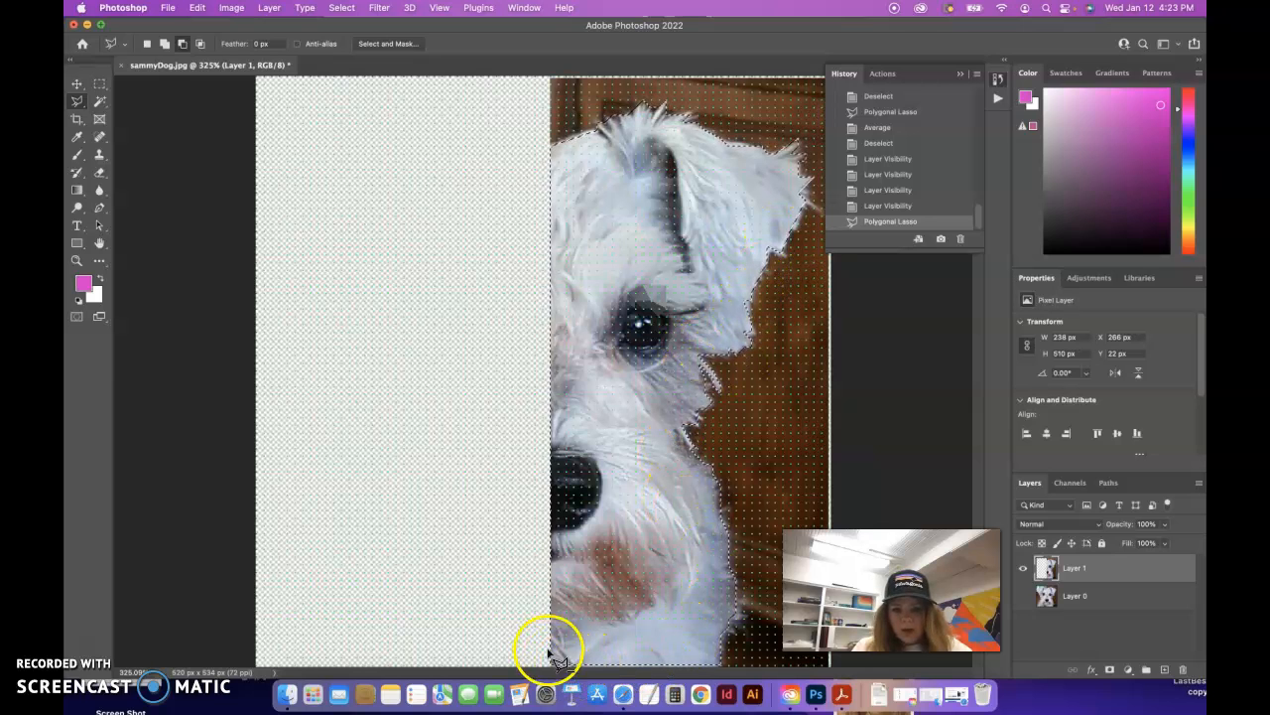
left_click(508, 290)
key("super+i")
key("super+z")
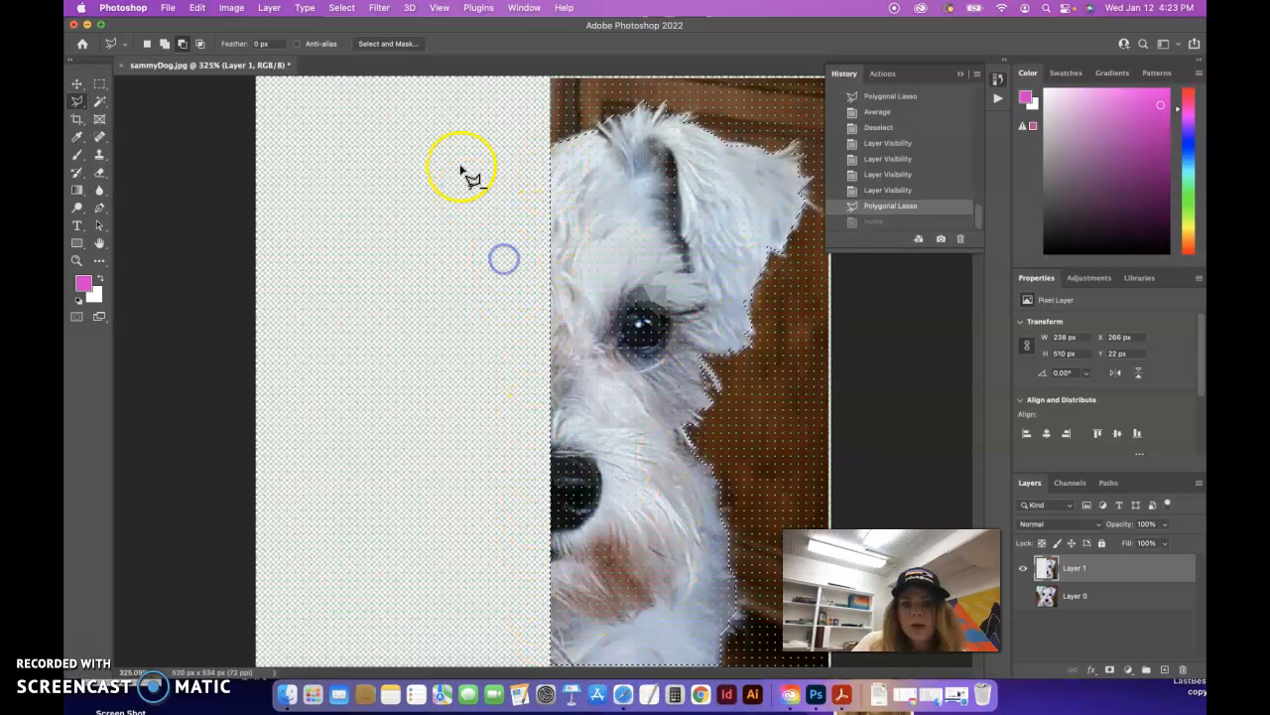
Invert the selection, delete the brown background around the dog on Layer 1, and deselect.
left_click(337, 10)
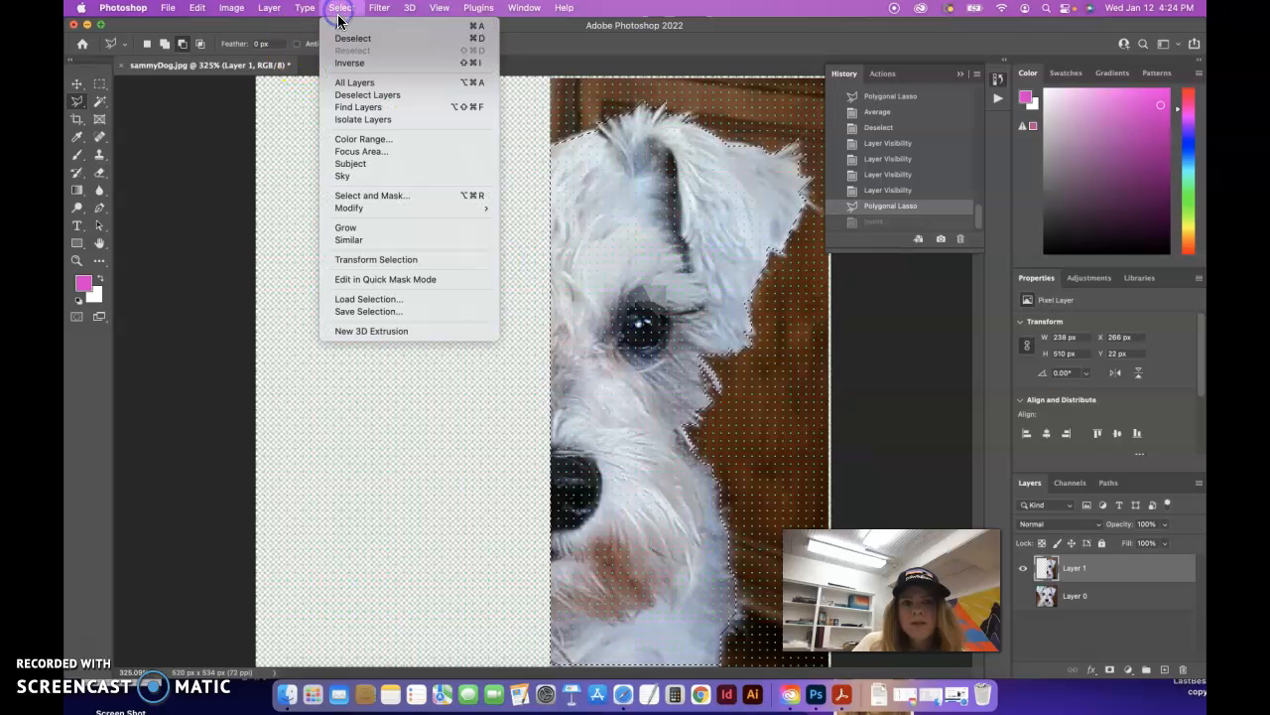
left_click(347, 56)
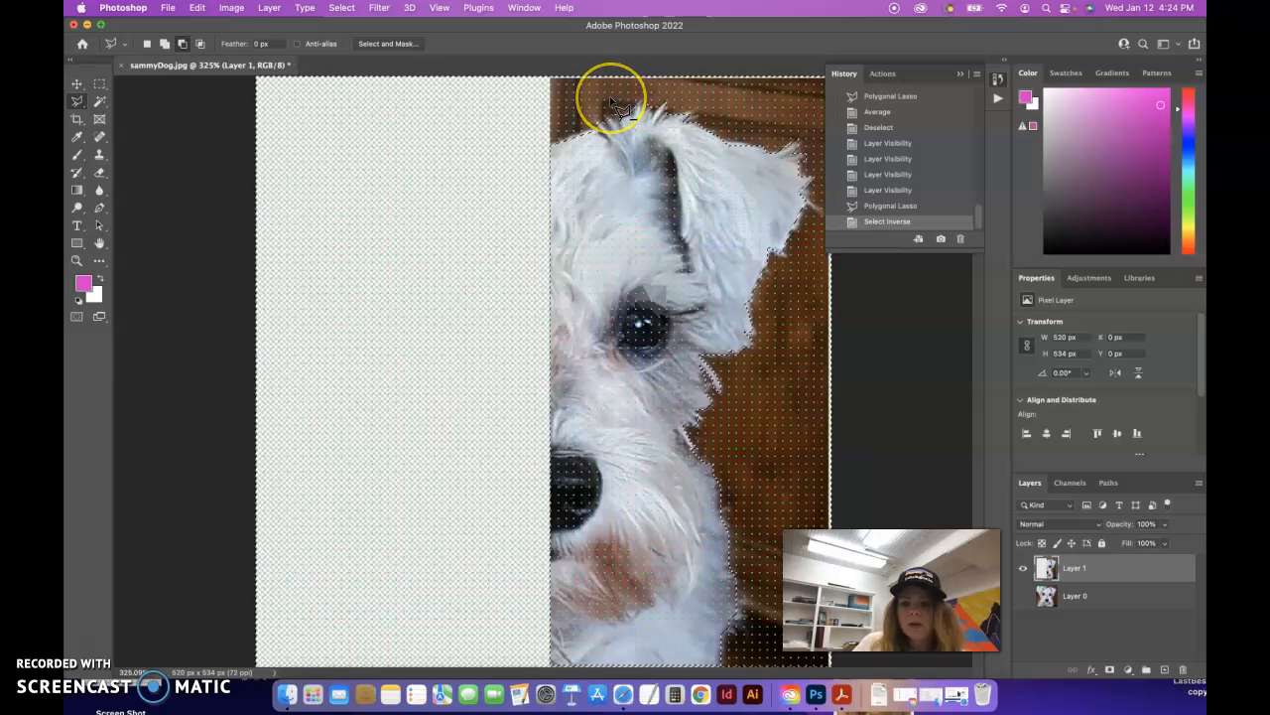
key("BackSpace")
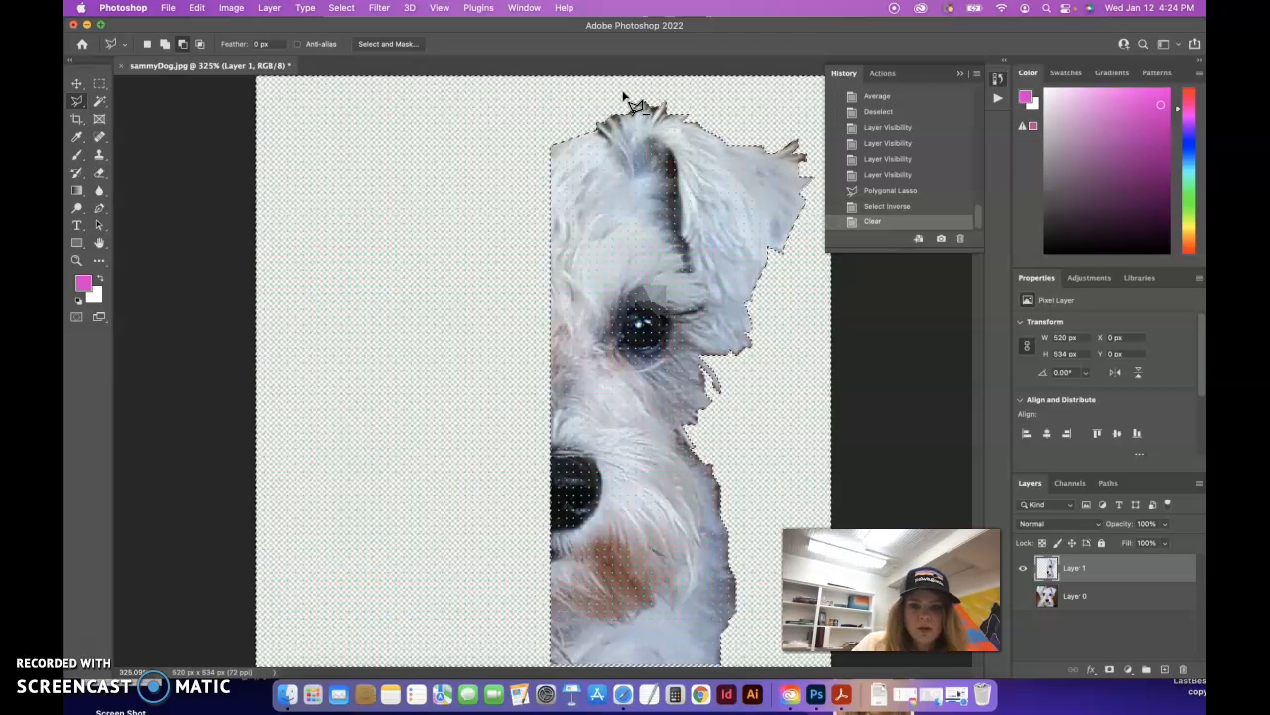
key("super+d")
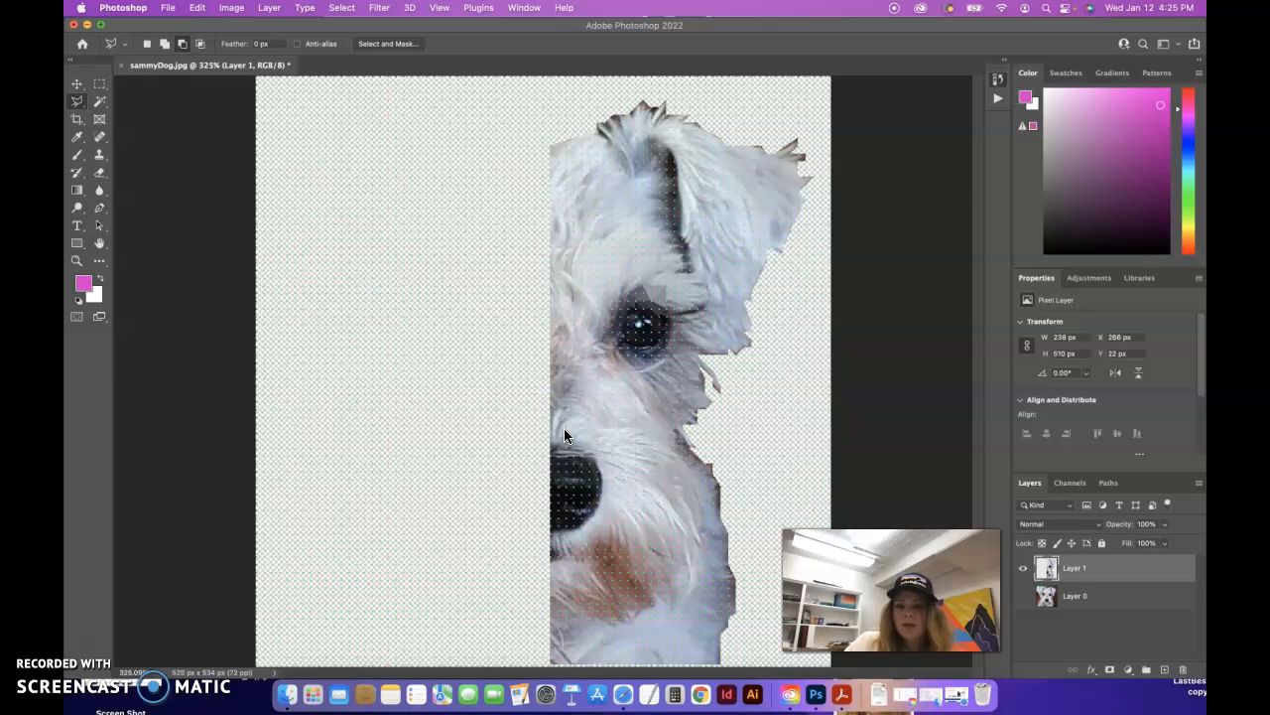
Save the document as sammyDog.psd in Photoshop format.
left_click(167, 8)
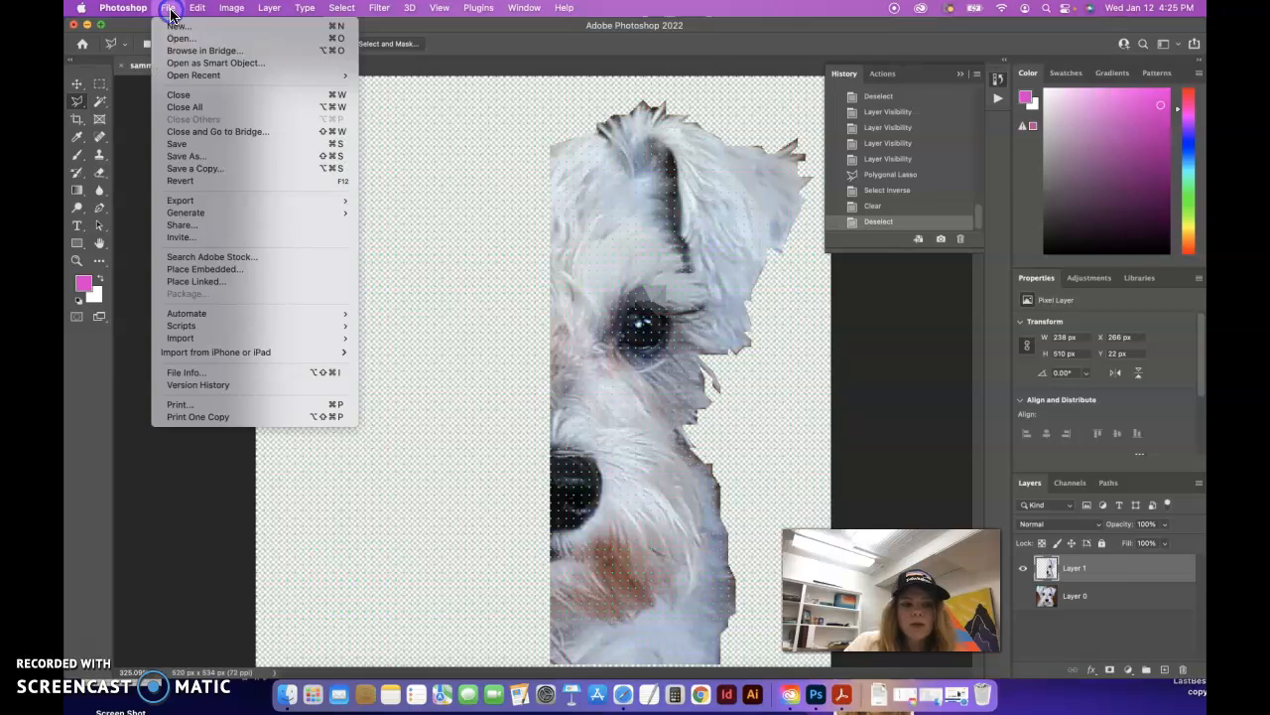
left_click(194, 143)
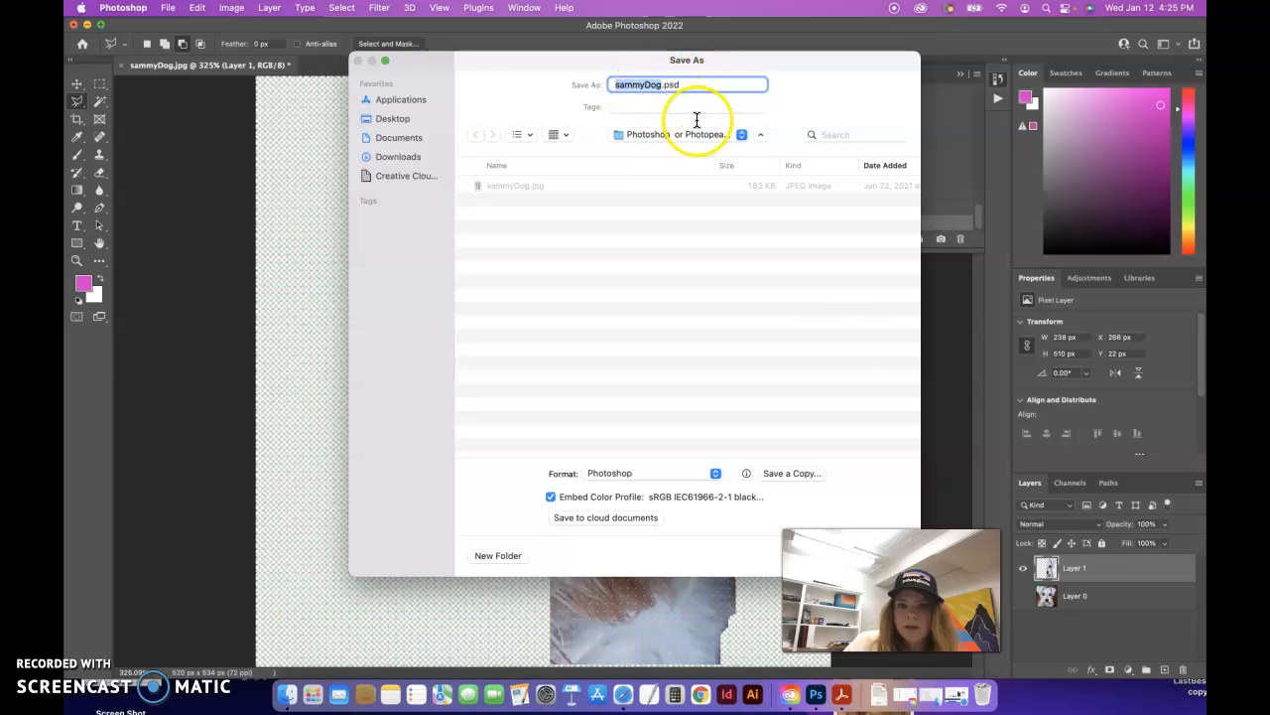
key("Return")
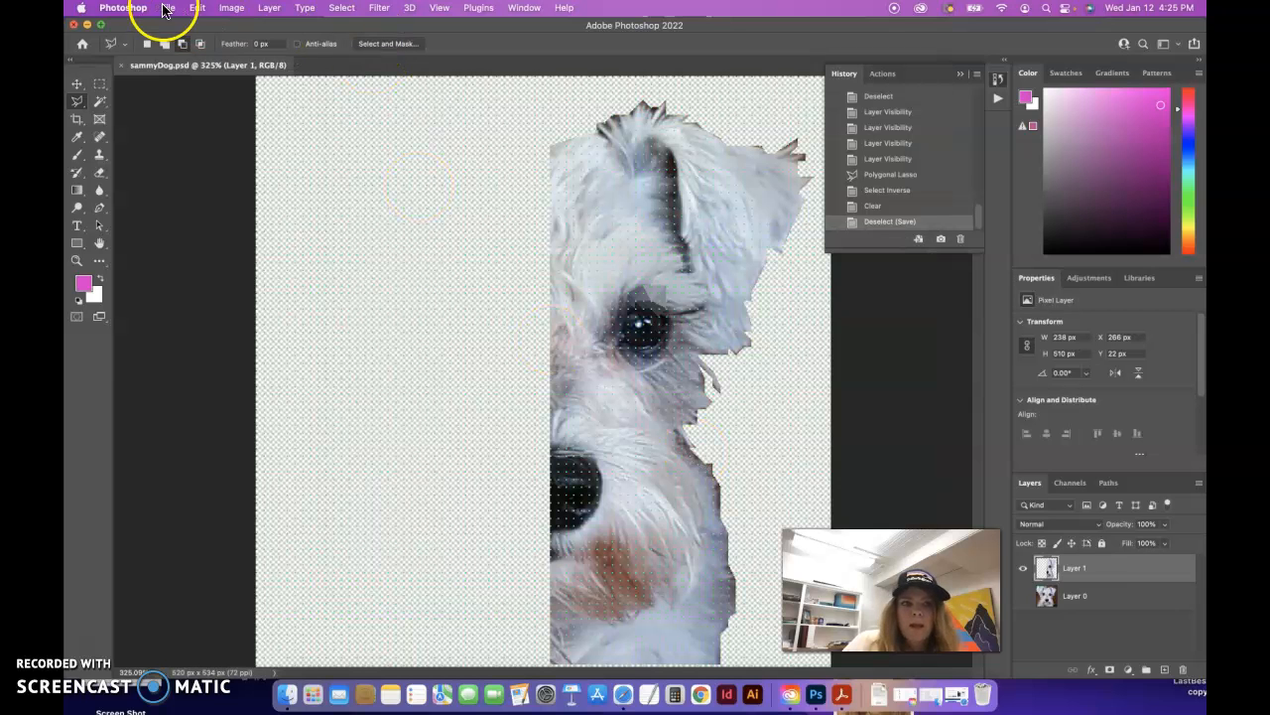